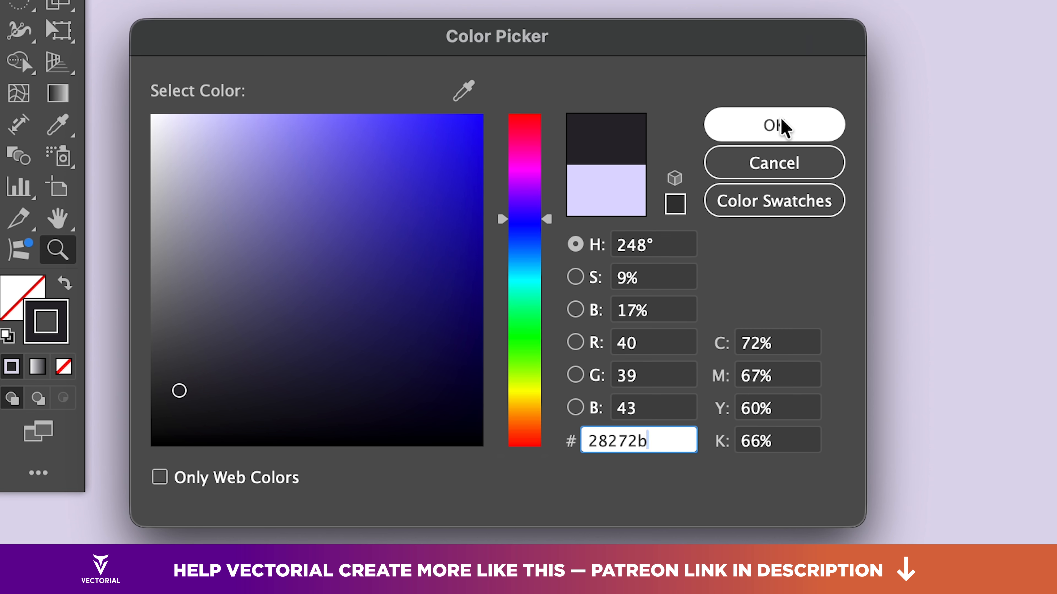
Step: Set the stroke weight to 6 pt with round caps and round corners
left_click(302, 54)
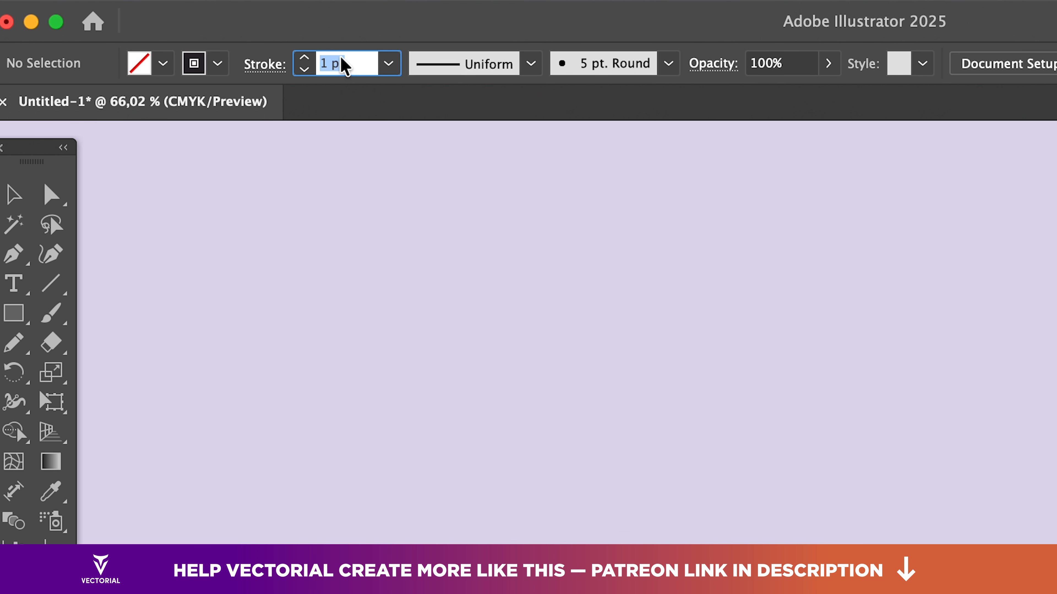
type("6")
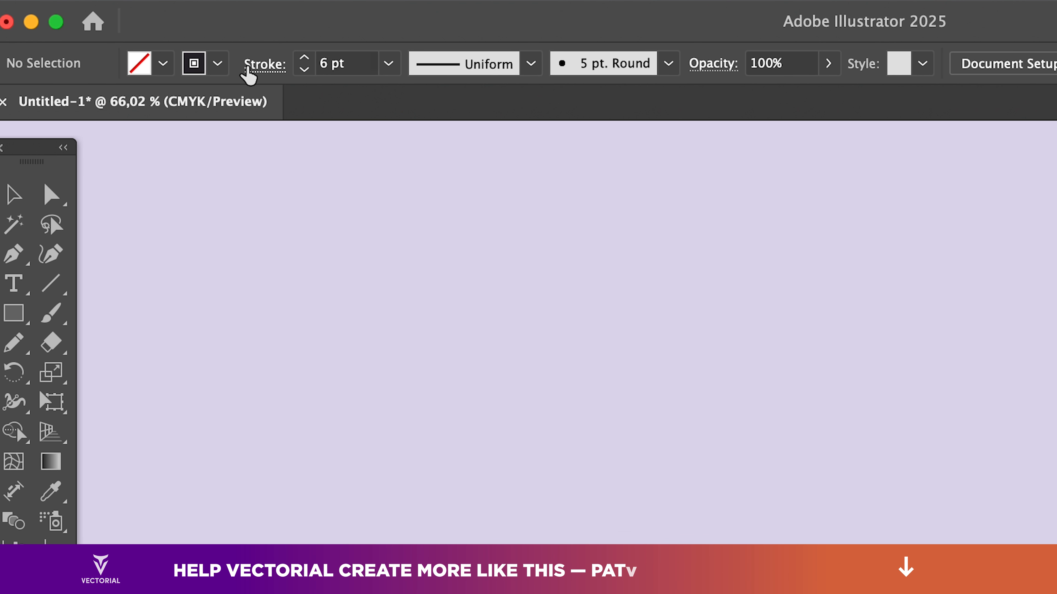
left_click(265, 64)
left_click(118, 126)
left_click(124, 157)
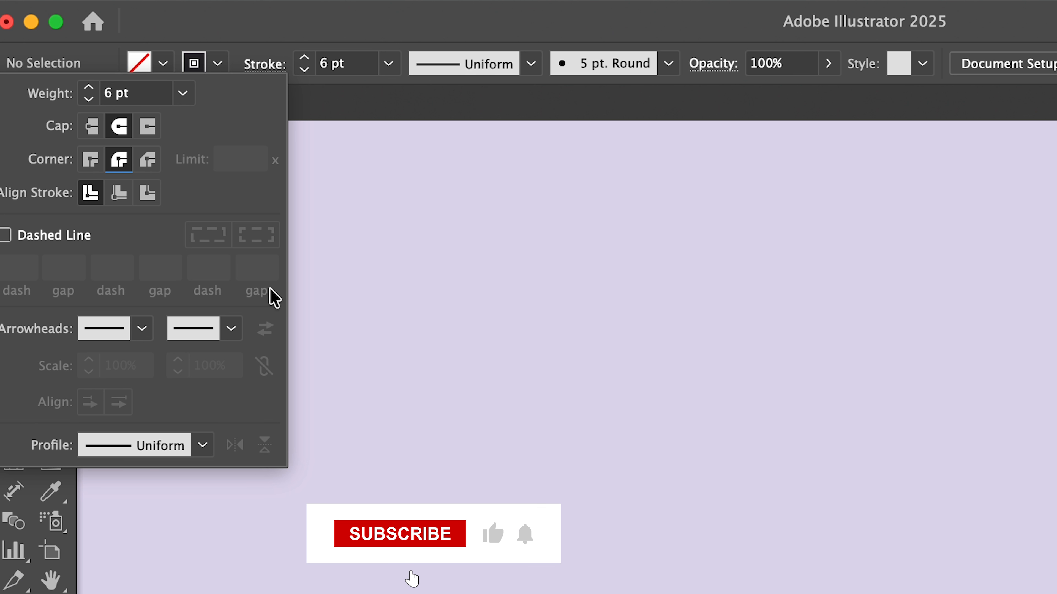
left_click(539, 410)
Step: Draw a closed egg-shaped head outline freehand with the Pencil tool and fill it with peach ffccb6
left_click(26, 350)
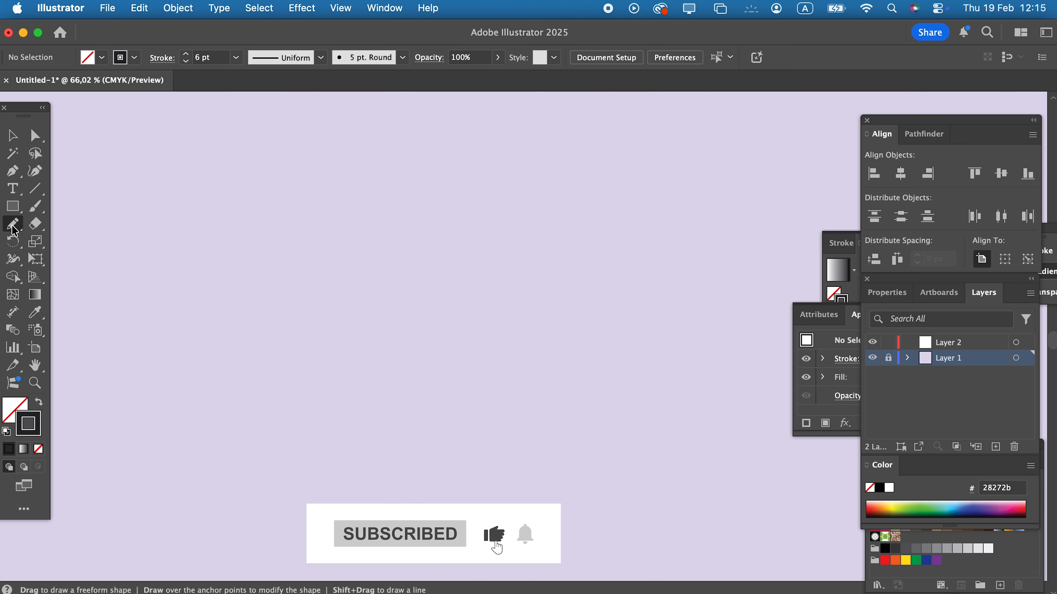
mouse_move(17, 236)
left_mouse_down()
mouse_move(95, 240)
mouse_move(106, 275)
mouse_move(104, 240)
left_mouse_up()
mouse_move(321, 276)
left_mouse_down()
mouse_move(462, 260)
mouse_move(313, 240)
mouse_move(319, 275)
mouse_move(308, 286)
left_mouse_up()
left_click(35, 172)
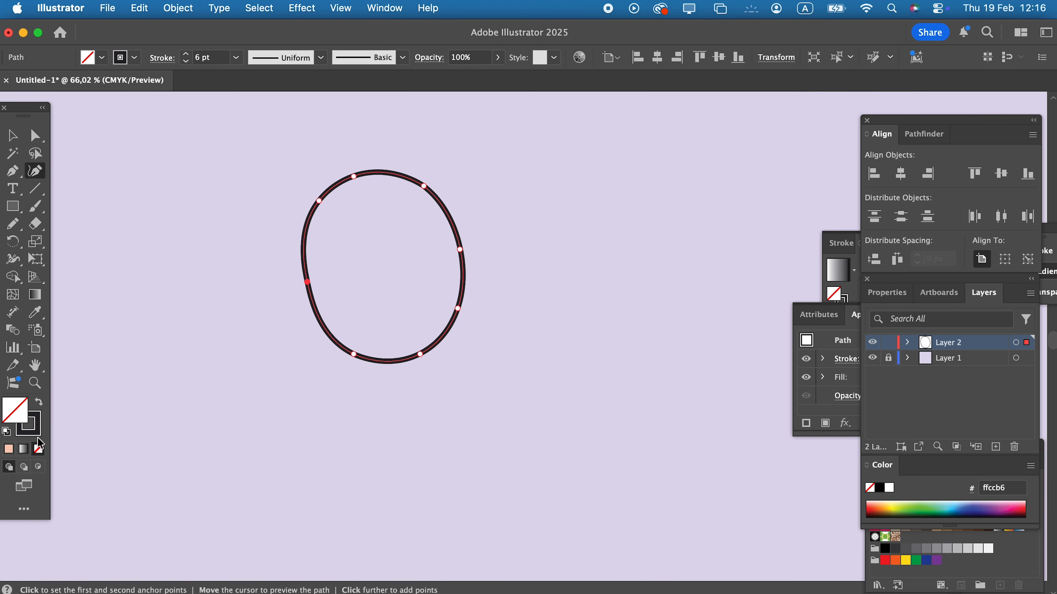
left_click(11, 450)
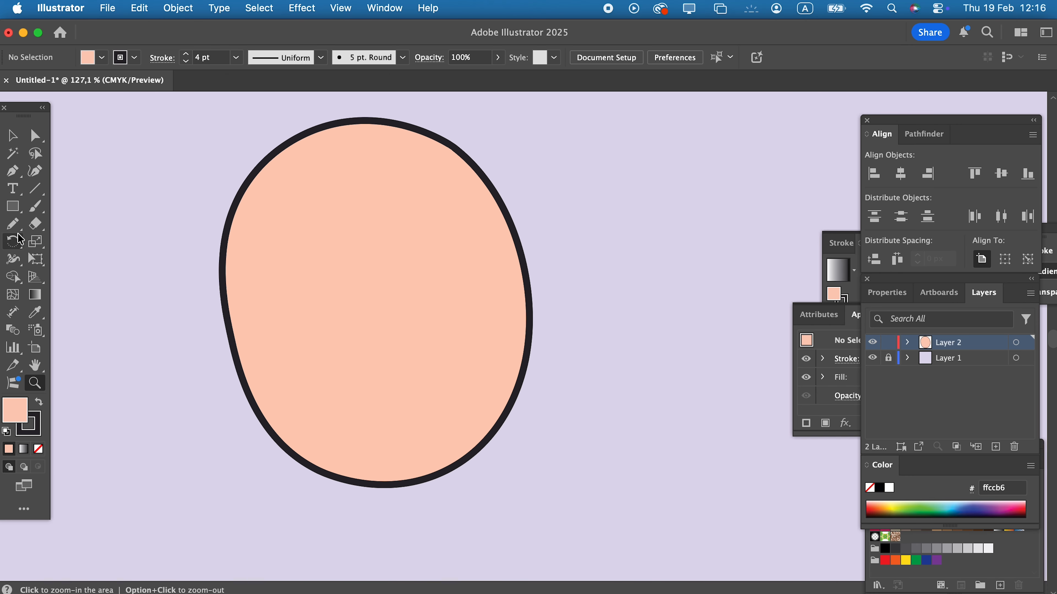
Step: Draw an open circular ear overlapping the head's lower left edge and copy the head's fill and stroke onto it
left_click(14, 227)
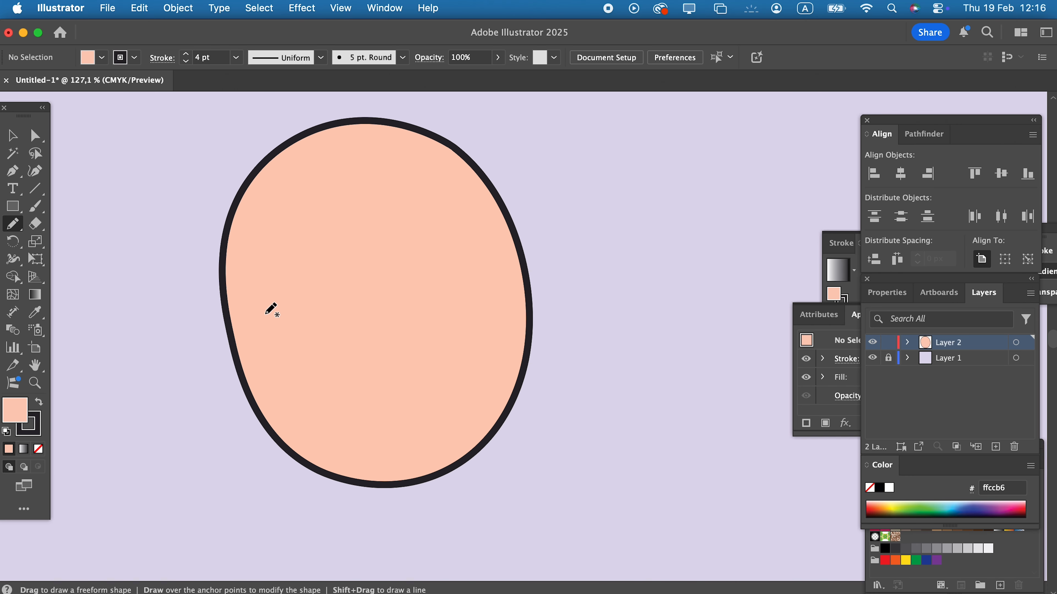
mouse_move(261, 312)
left_mouse_down()
mouse_move(180, 311)
mouse_move(177, 360)
mouse_move(200, 388)
mouse_move(246, 384)
mouse_move(272, 348)
left_mouse_up()
left_click(43, 319)
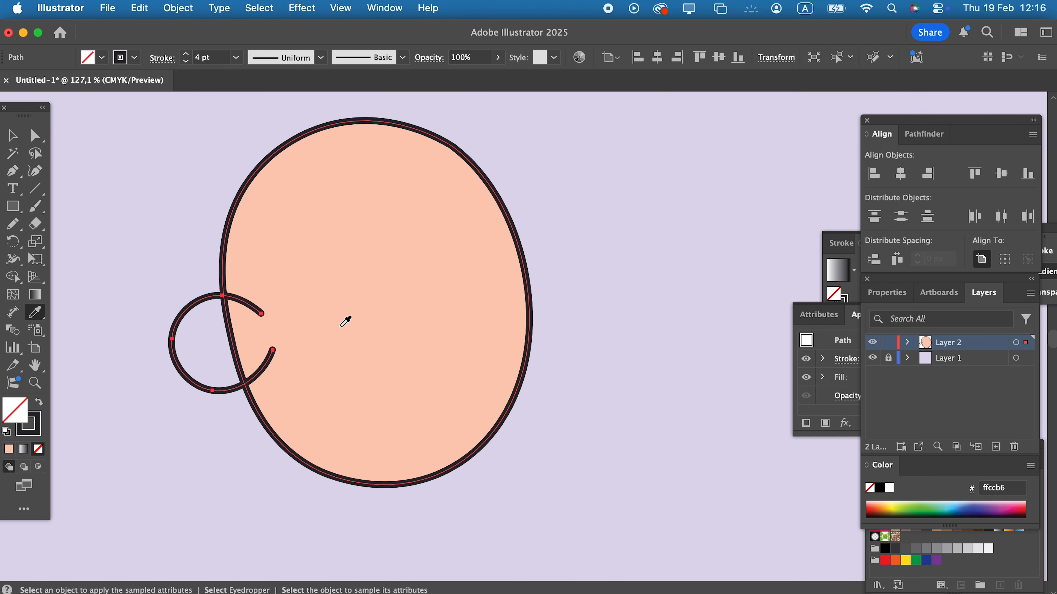
left_click(348, 318)
Step: Refine the ear outline's anchor points with the Curvature tool
left_click(44, 167)
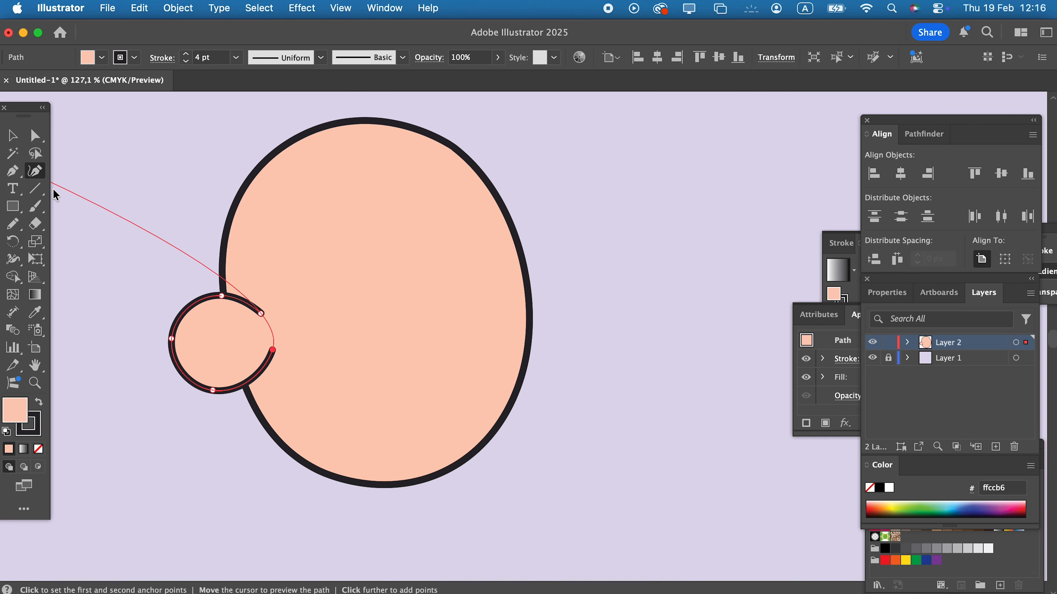
scroll(200, 262, "up", 3)
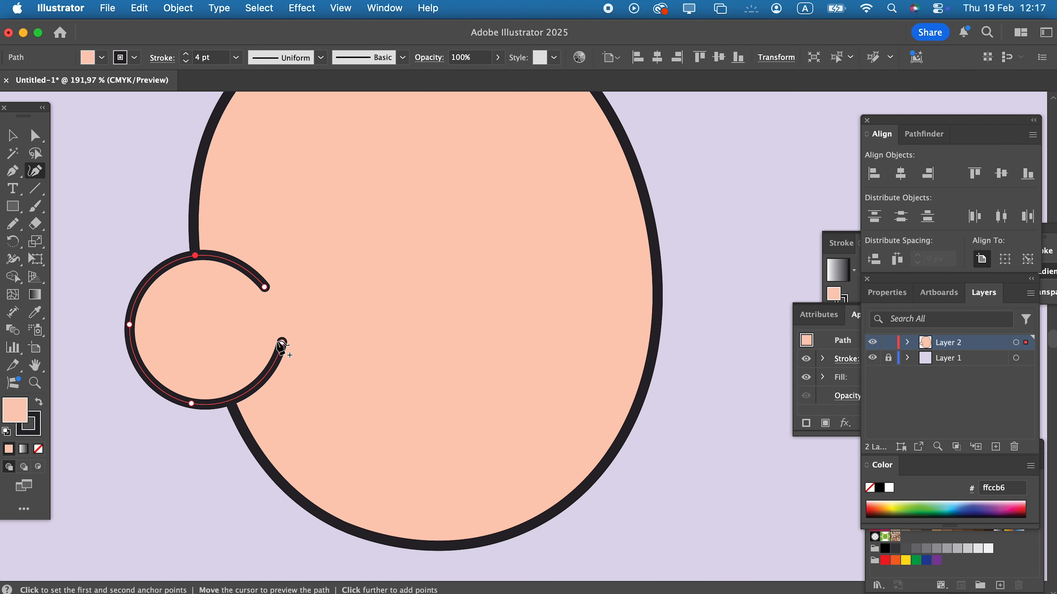
mouse_move(281, 349)
left_mouse_down()
mouse_move(269, 369)
mouse_move(286, 338)
mouse_move(331, 349)
mouse_move(308, 387)
mouse_move(348, 431)
mouse_move(429, 365)
left_mouse_up()
Step: Deselect the ear and draw a curled inner-ear line freehand inside it
key("super+shift+a")
scroll(56, 236, "up", 3)
left_click(16, 228)
Step: Turn on Draw Inside for the ear shape and set the stroke to none for new shapes
key("v")
left_click(314, 406)
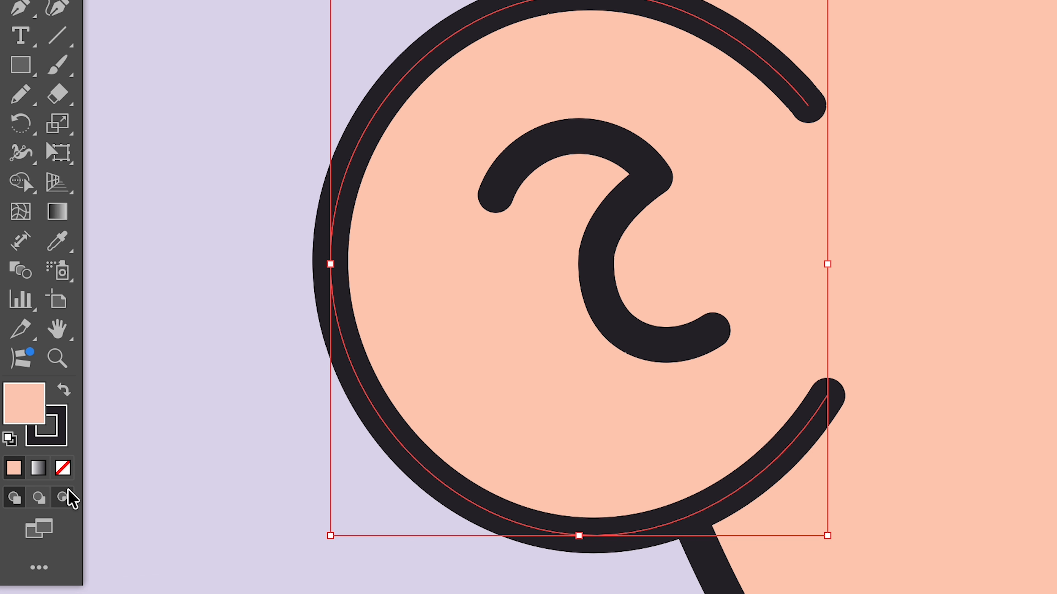
key("super+shift+a")
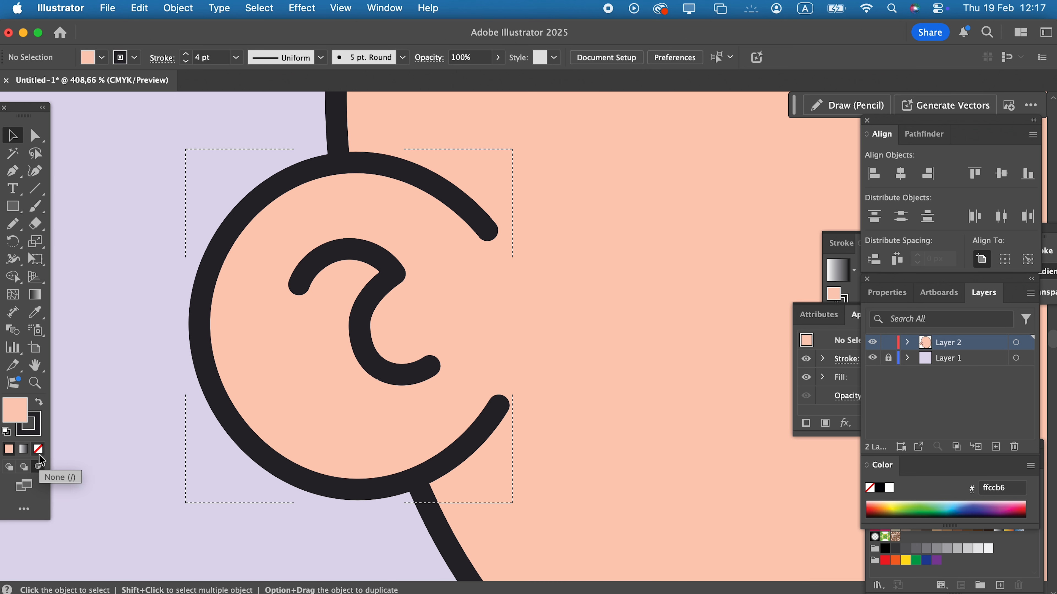
key("x")
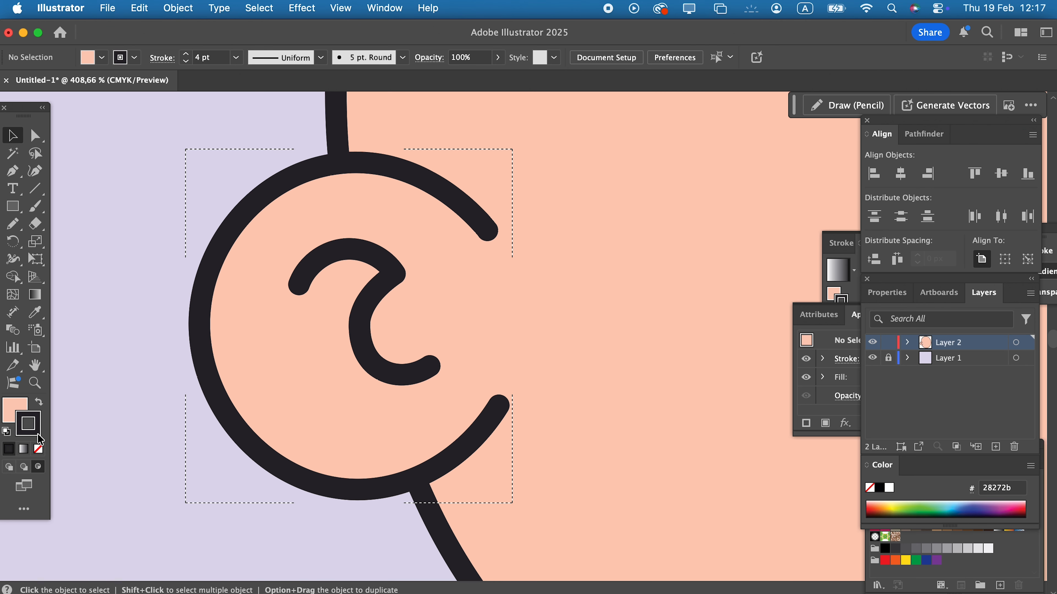
left_click(39, 449)
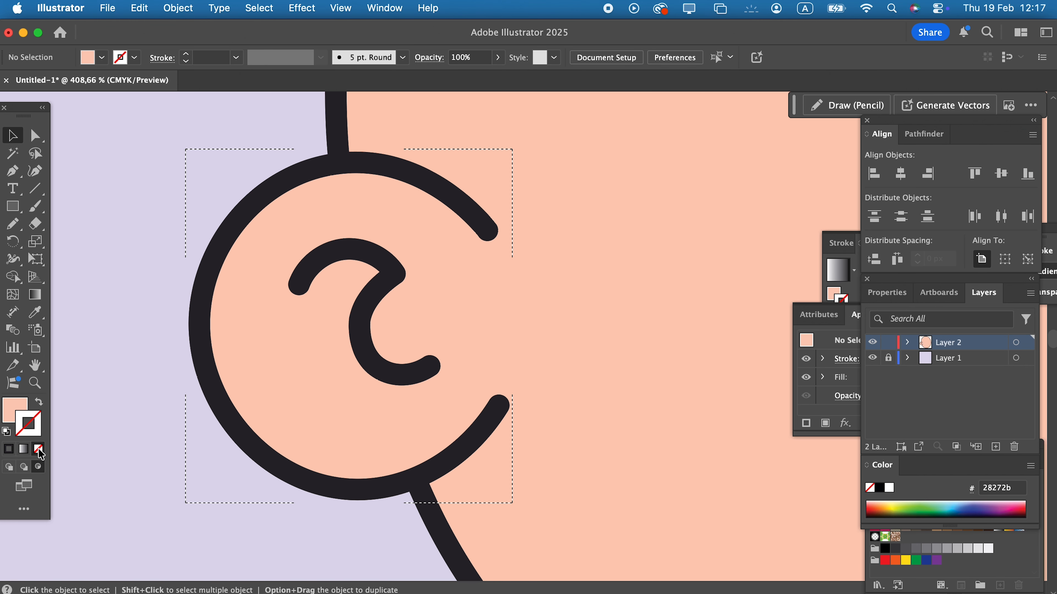
Step: Draw a freehand shadow shape along the inner-ear line and the ear's lower edge, and give it a solid fill
left_click(15, 223)
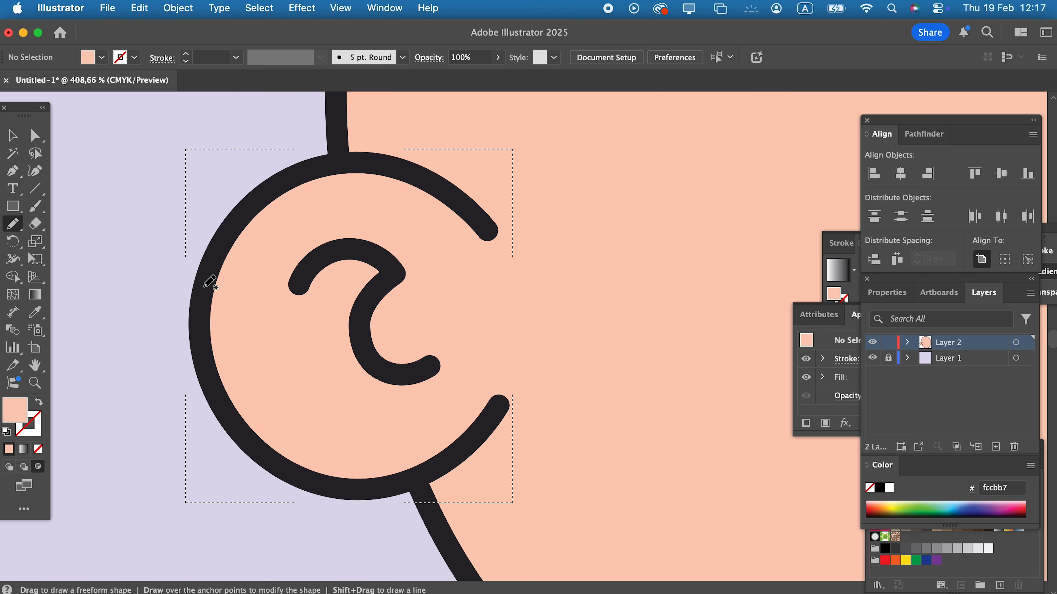
mouse_move(308, 326)
left_mouse_down()
mouse_move(305, 270)
mouse_move(341, 254)
mouse_move(378, 258)
mouse_move(399, 272)
mouse_move(360, 321)
mouse_move(365, 350)
mouse_move(425, 365)
left_mouse_up()
left_click_drag(468, 436, 406, 476)
mouse_move(332, 479)
left_mouse_down()
mouse_move(248, 436)
mouse_move(205, 314)
left_mouse_up()
left_click(9, 449)
Step: Set the ear shadow's fill to the darker peach f2ad94
double_click(17, 414)
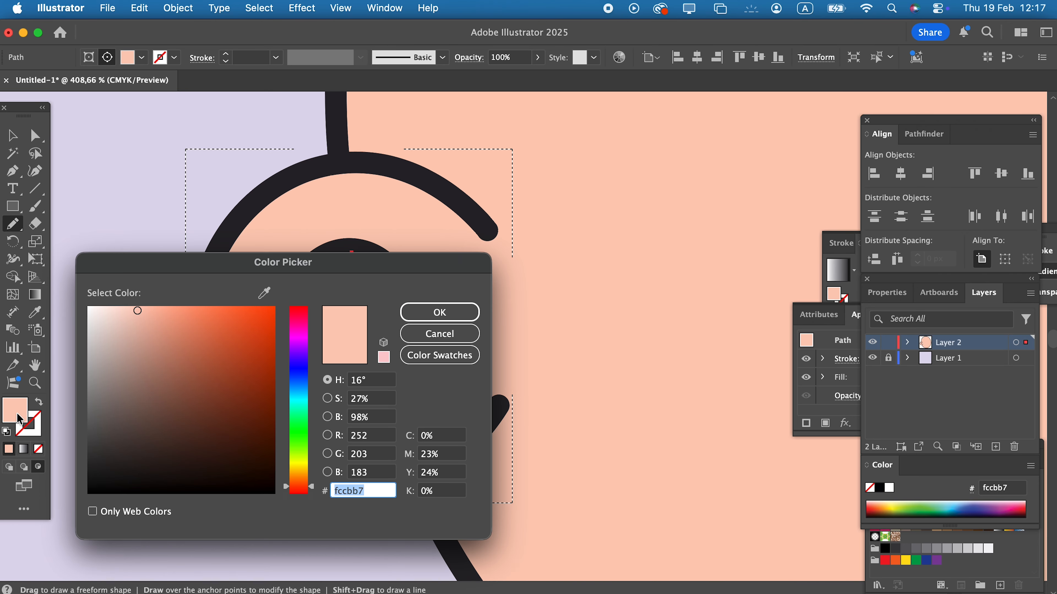
left_click(152, 313)
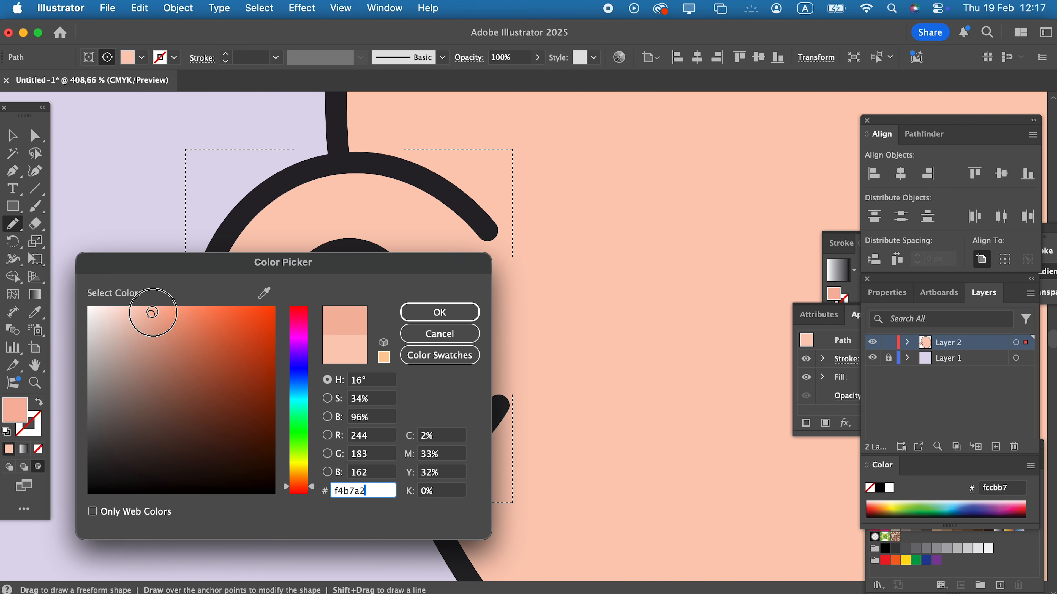
mouse_move(432, 275)
left_mouse_down()
mouse_move(956, 279)
mouse_move(960, 234)
left_mouse_up()
left_click(688, 274)
left_click(966, 271)
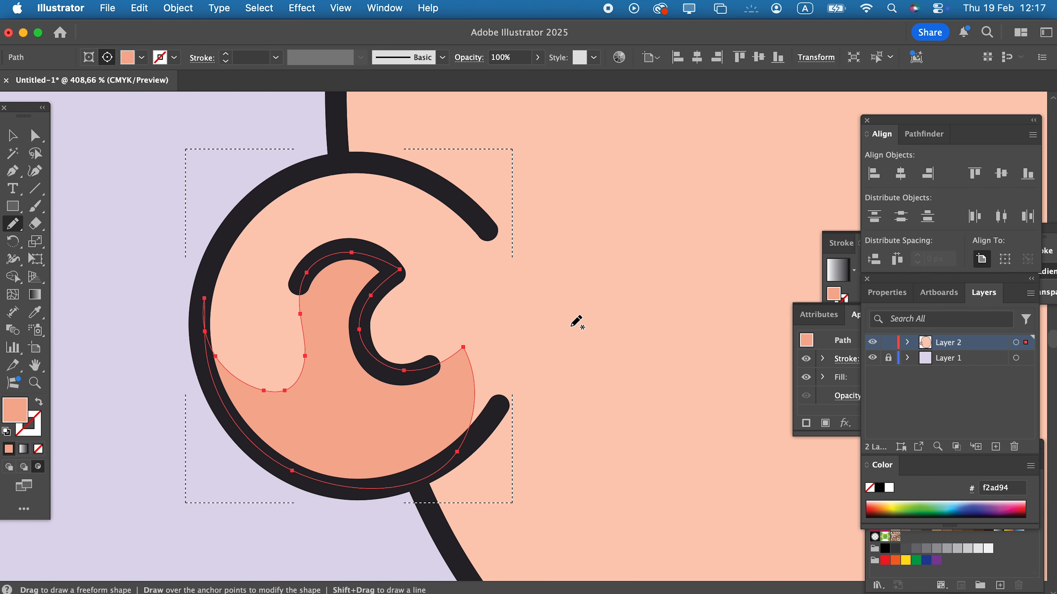
Step: Draw a small curved highlight under the ear's upper edge and fill it with light pink ffe0d7
left_click(12, 222)
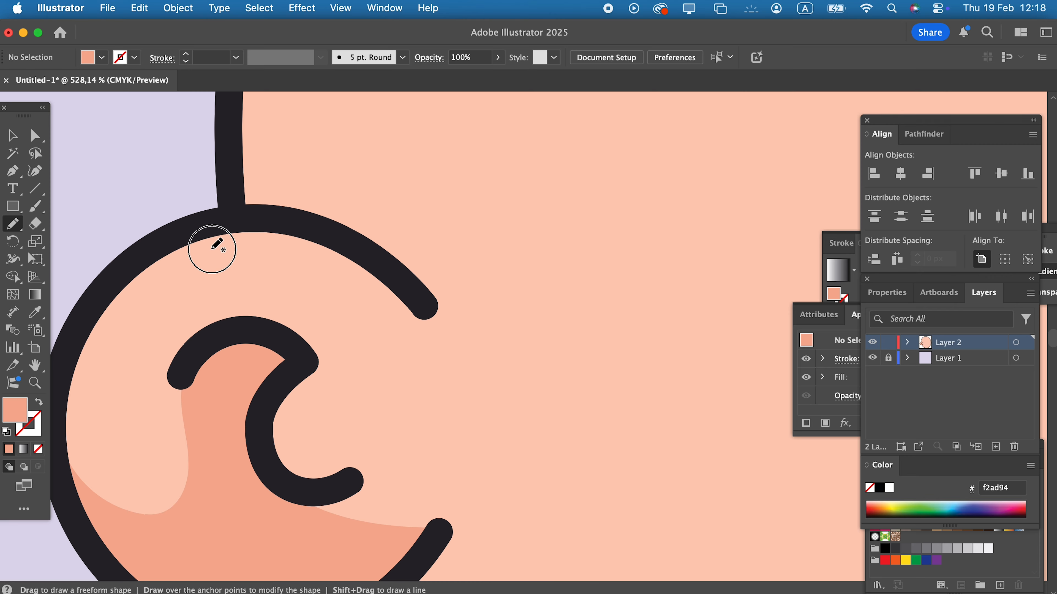
left_click_drag(212, 249, 211, 246)
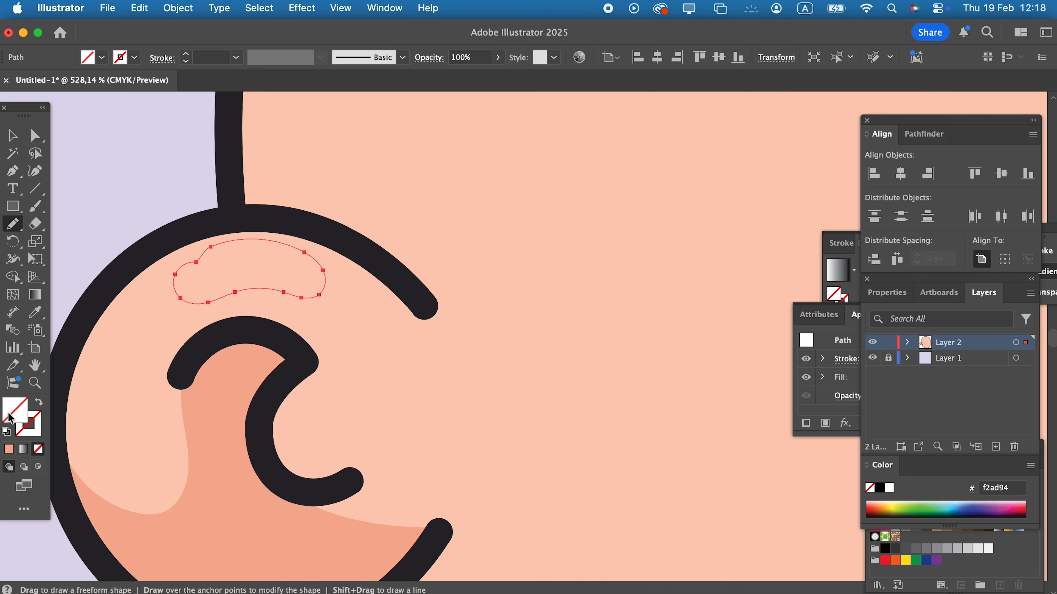
left_click(9, 449)
left_click(35, 314)
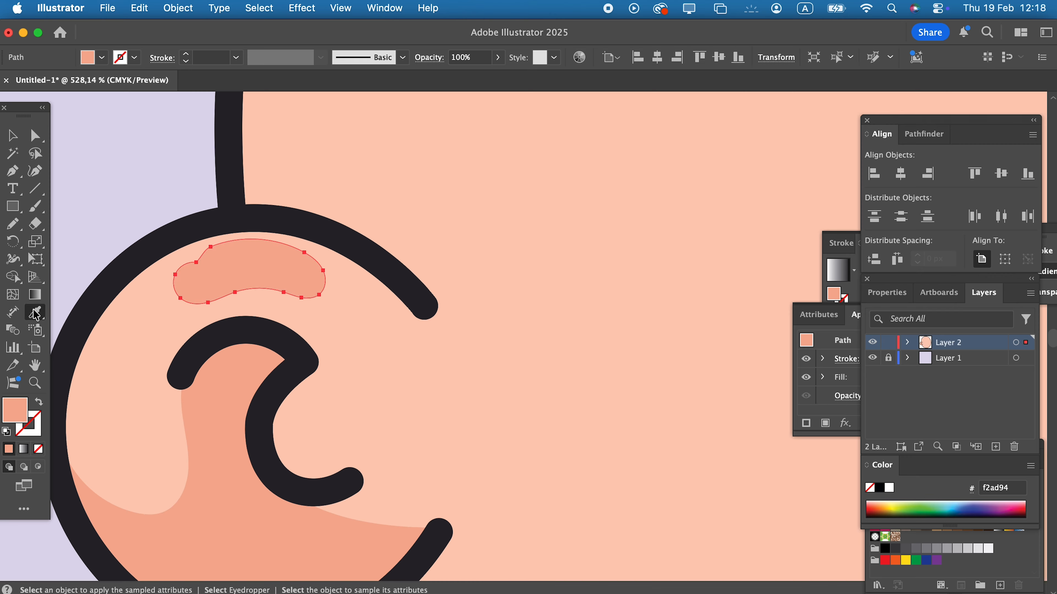
double_click(14, 410)
left_click_drag(656, 274, 644, 266)
left_click(966, 271)
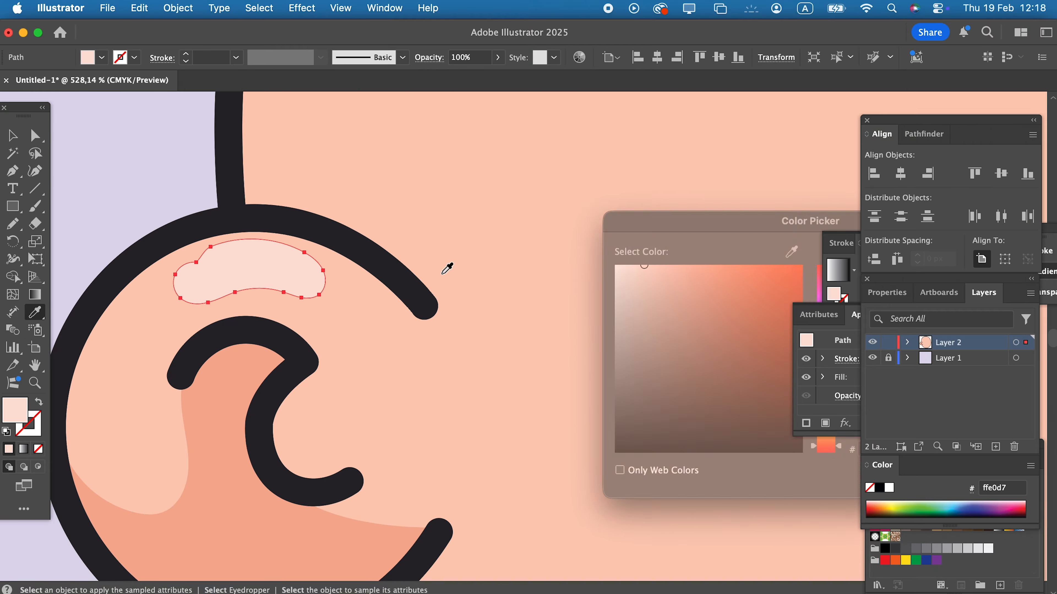
Step: Round the kink on the upper left of the ear highlight with the Direct Selection tool
scroll(170, 250, "up", 3)
key("a")
scroll(208, 262, "down", 6)
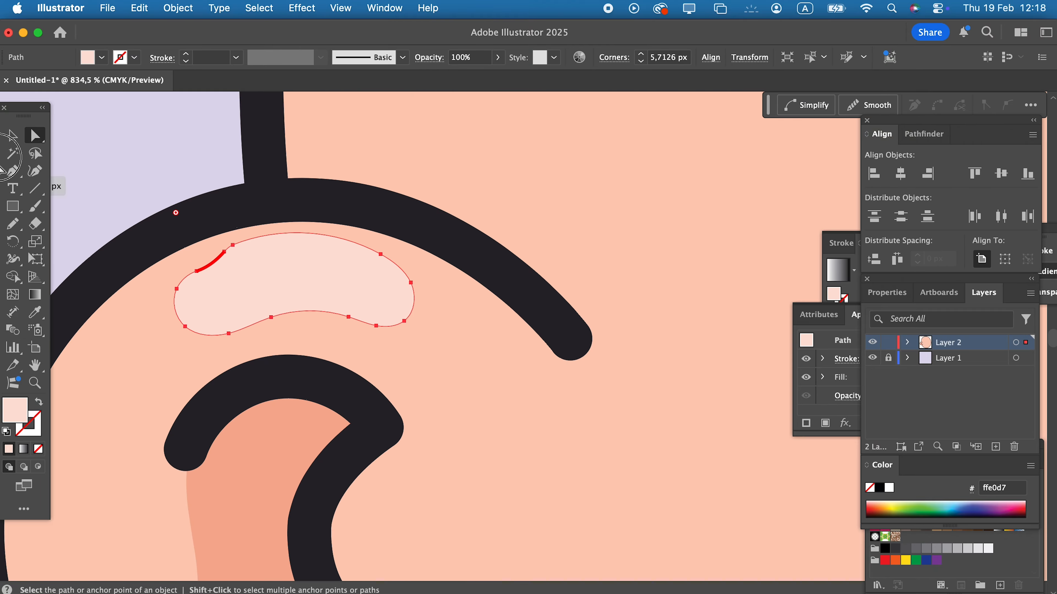
Step: Select the ear outline, inner line, shadow and highlight, and group them
key("v")
left_click(333, 357)
left_click(312, 429, "shift")
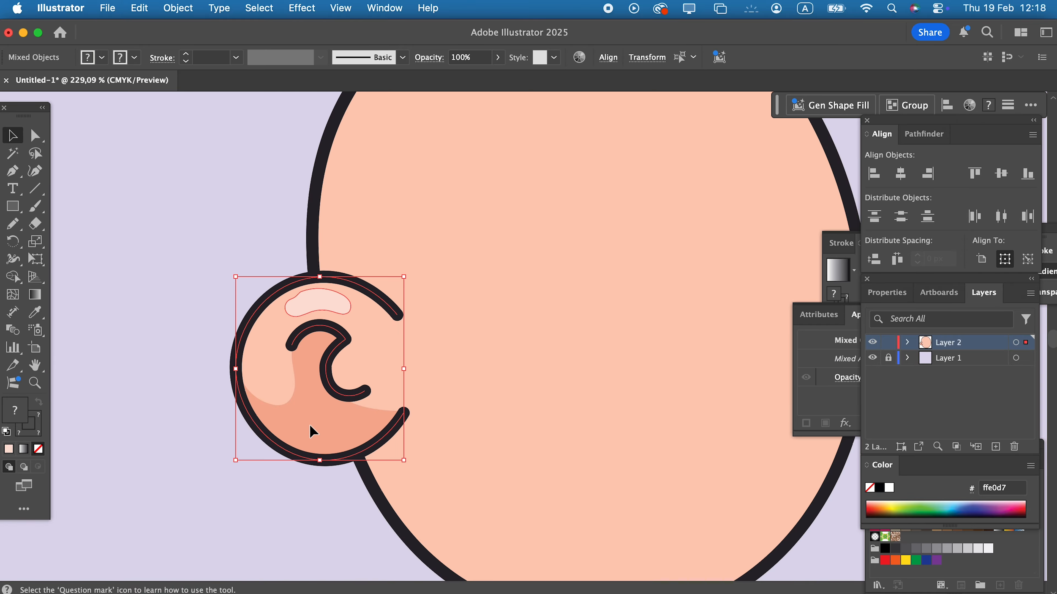
left_click(187, 11)
left_click(176, 115)
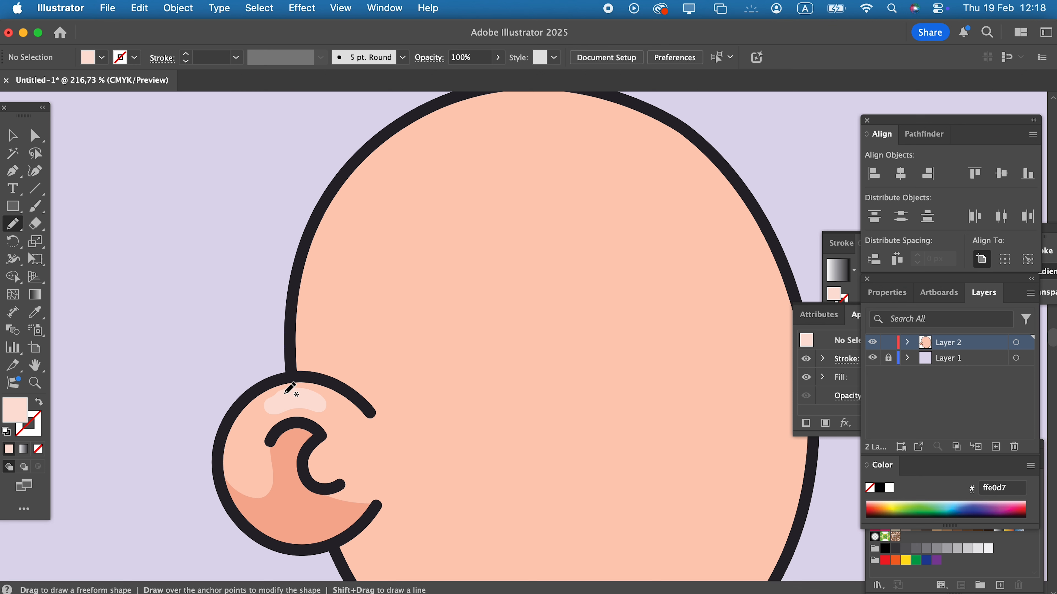
Step: Draw a closed, scalloped hair shape over the head's left edge and the ear, copying the head's fill and stroke
mouse_move(242, 451)
left_mouse_down()
mouse_move(202, 333)
mouse_move(364, 205)
left_mouse_up()
left_click_drag(384, 482, 377, 486)
left_click(35, 312)
left_click(480, 192)
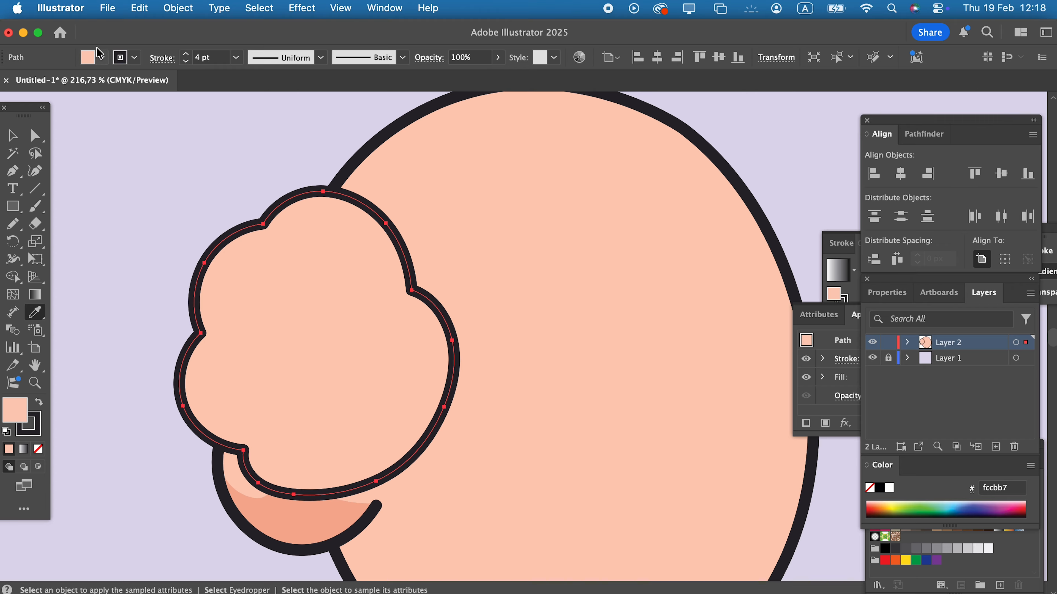
Step: Send the scalloped hair shape to the back, behind the head and ear
left_click(165, 13)
mouse_move(196, 49)
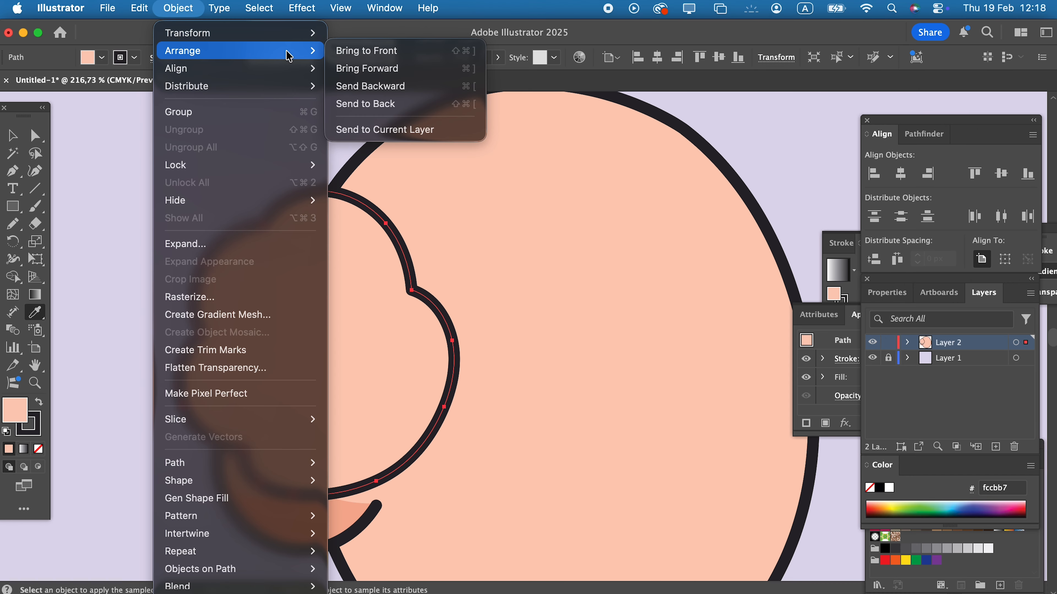
left_click(383, 104)
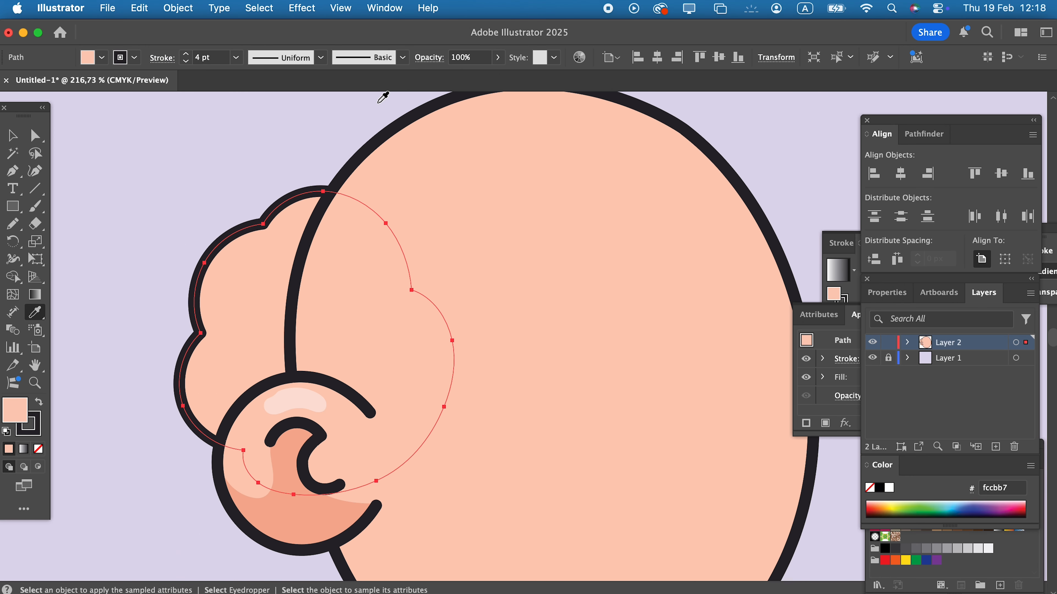
Step: Set the hair shape's fill to grey aaaaaa
double_click(21, 424)
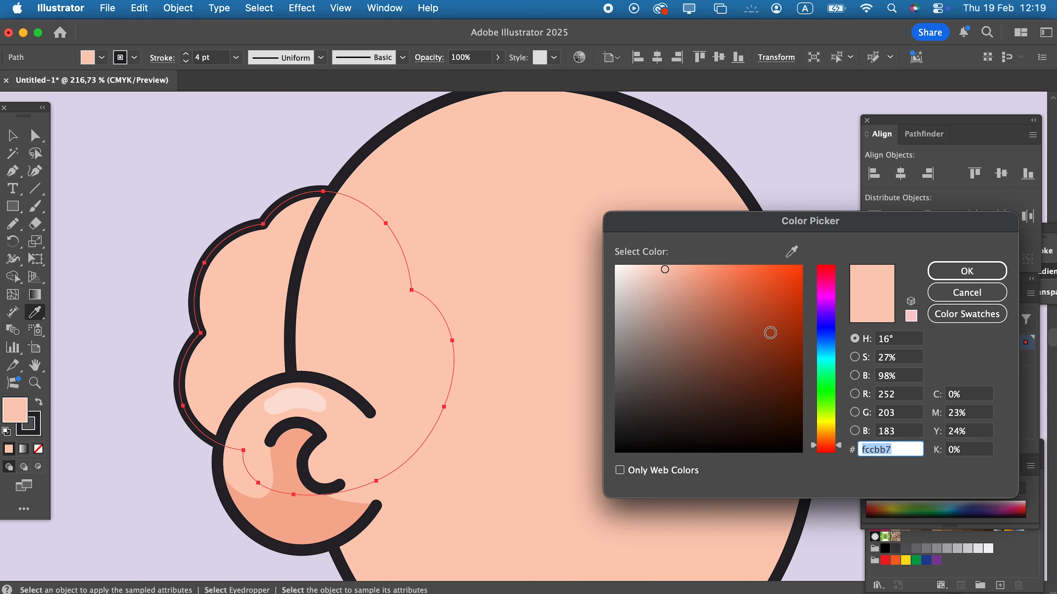
left_click(830, 333)
mouse_move(645, 367)
left_mouse_down()
mouse_move(591, 349)
mouse_move(614, 326)
left_mouse_up()
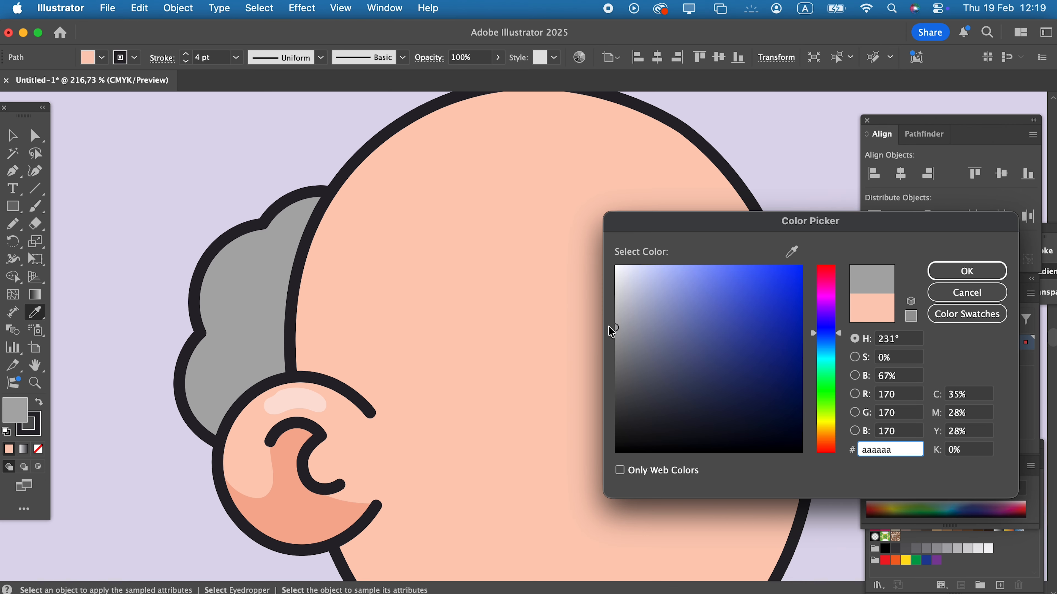
key("Return")
Step: Draw an open curved hair lock from the ear up into the grey hair and copy the hair's fill and stroke
key("super+shift+a")
scroll(377, 314, "up", 1)
key("n")
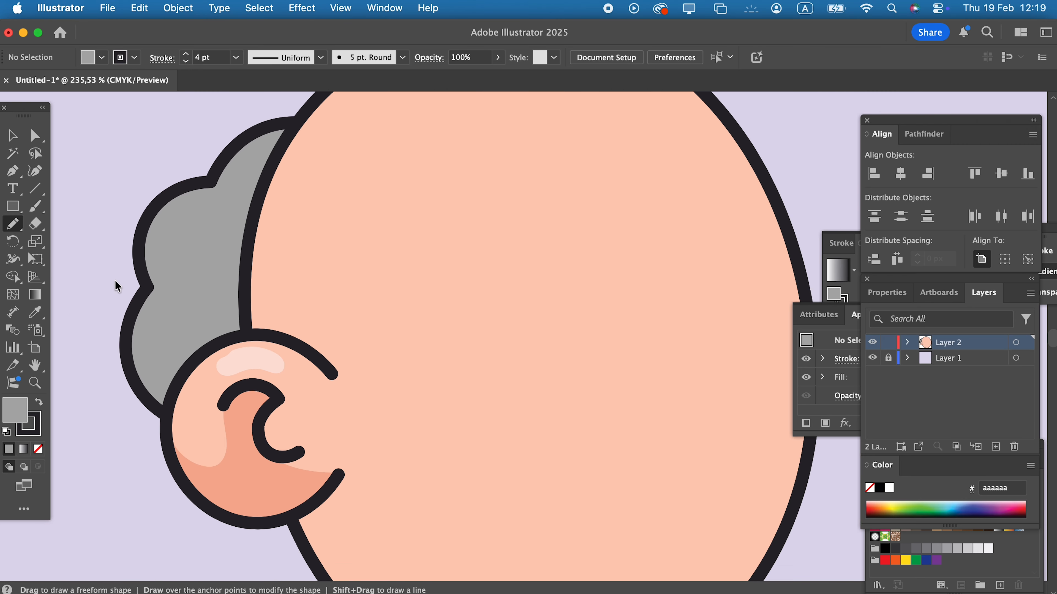
mouse_move(278, 387)
left_mouse_down()
mouse_move(329, 360)
mouse_move(316, 289)
mouse_move(265, 252)
mouse_move(183, 236)
left_mouse_up()
left_click(45, 315)
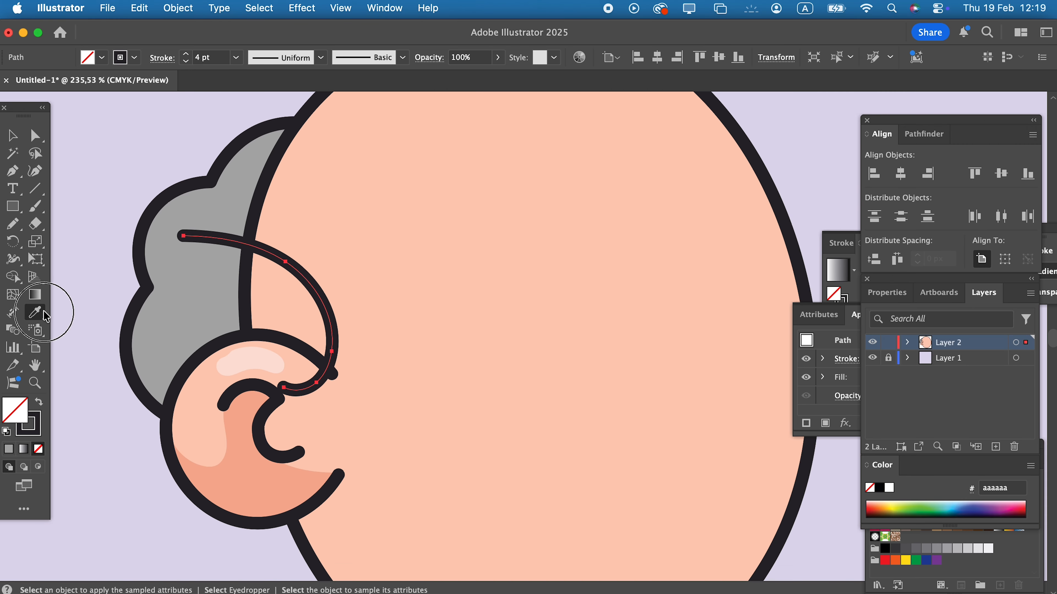
left_click(191, 306)
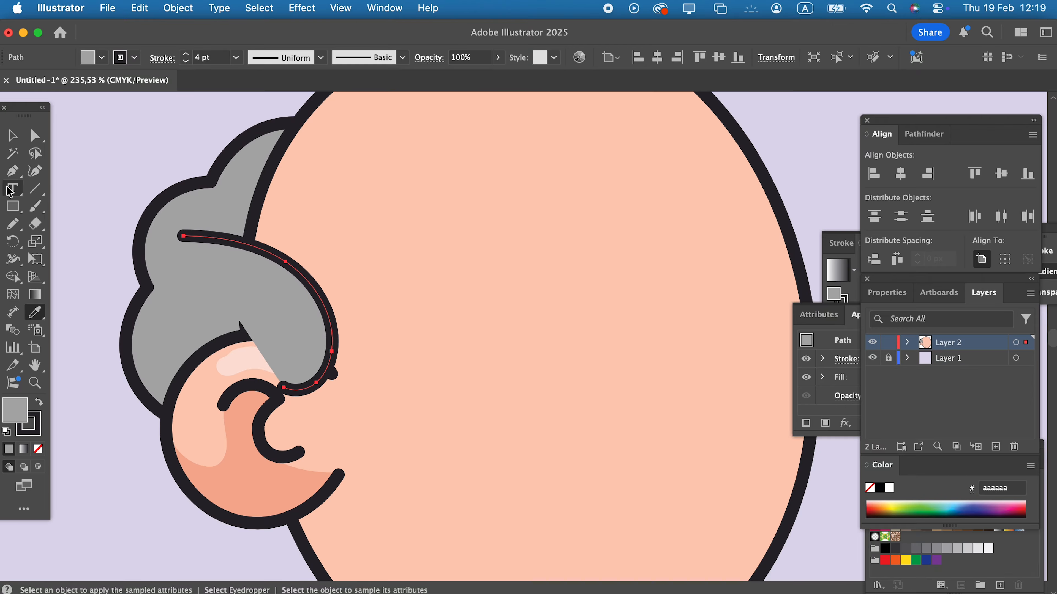
Step: Reshape the curved hair lock with the Curvature tool, moving its endpoints and right-hand points so it bulges above the ear
left_click(42, 175)
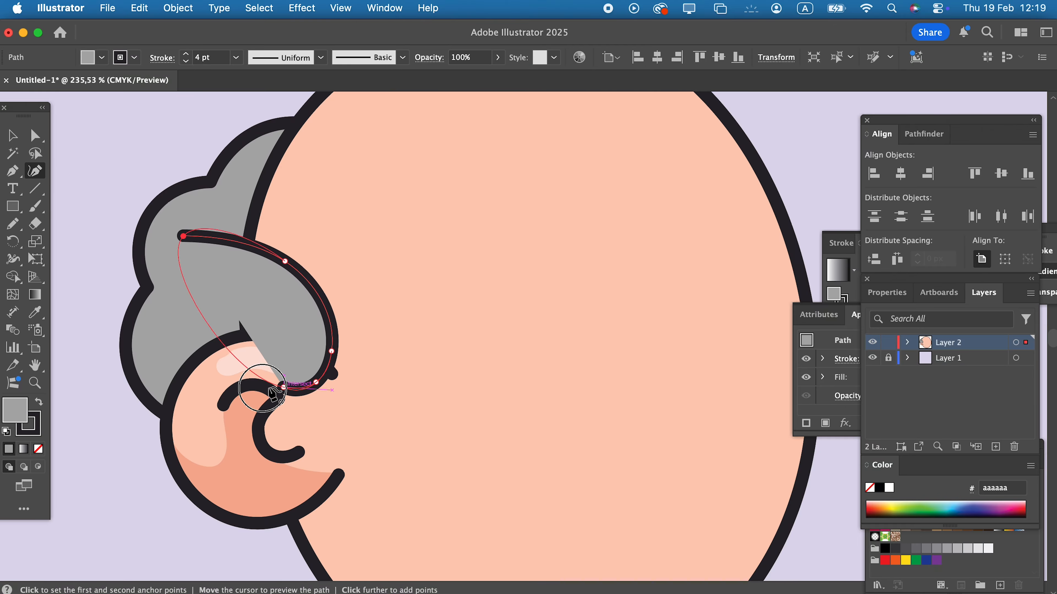
left_click_drag(283, 388, 219, 384)
left_click(220, 384)
left_click_drag(286, 262, 312, 283)
left_click_drag(183, 236, 216, 229)
left_click_drag(312, 283, 326, 307)
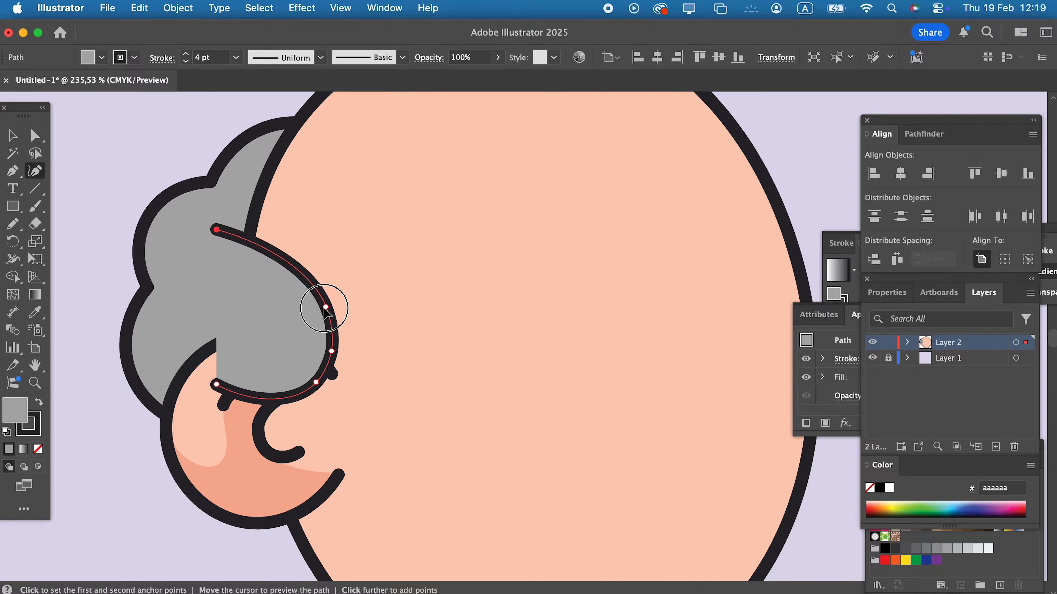
key("v")
left_click(57, 148)
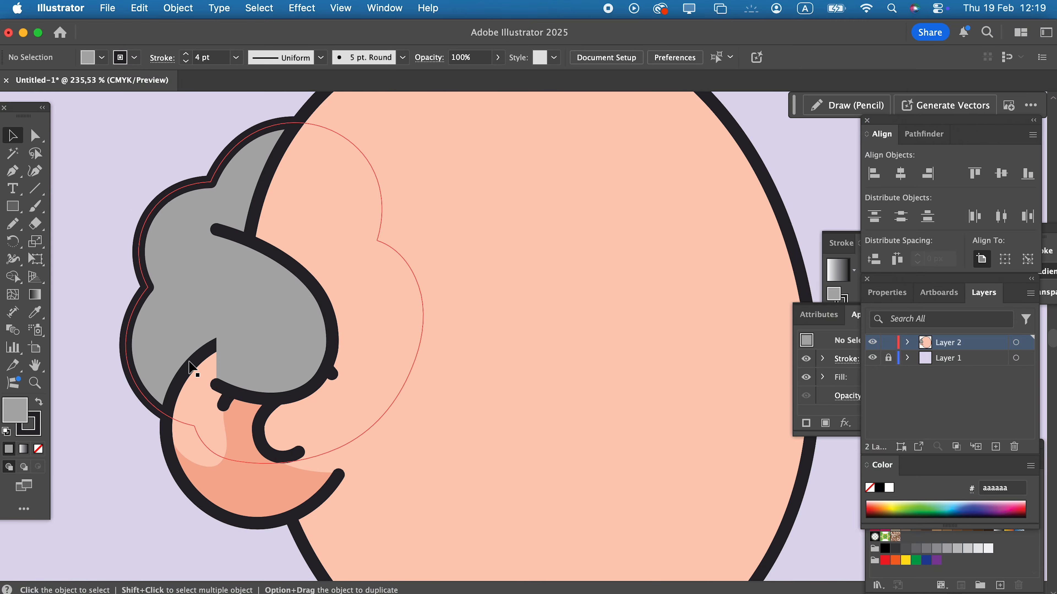
Step: Bring the ear group to the front, above the grey hair lock
left_click(214, 499)
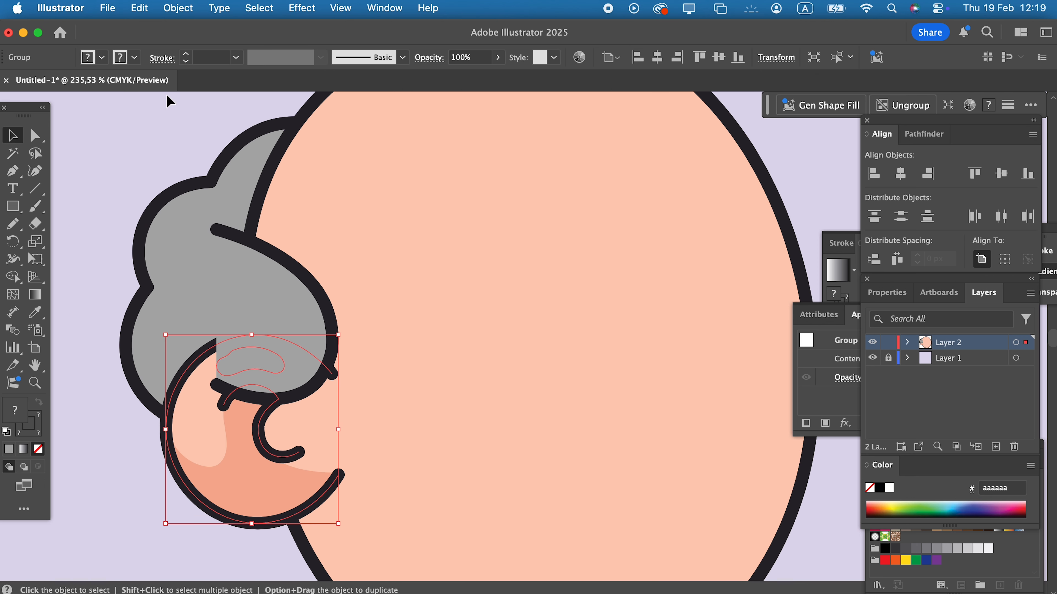
left_click(178, 9)
mouse_move(183, 50)
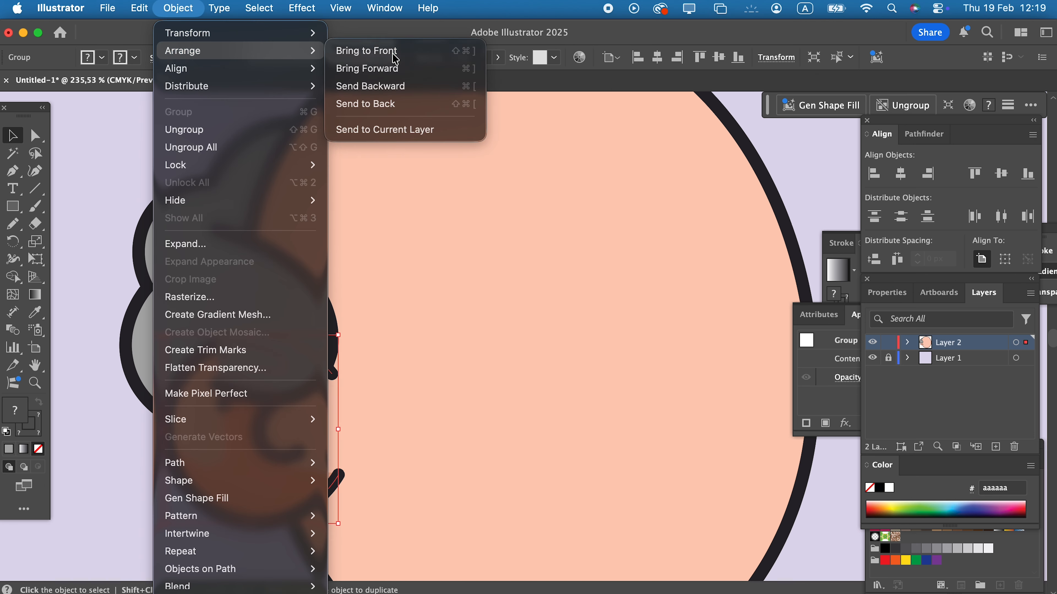
left_click(370, 50)
Step: Draw two short curved hair strands freehand across the crown of the head
left_click(10, 222)
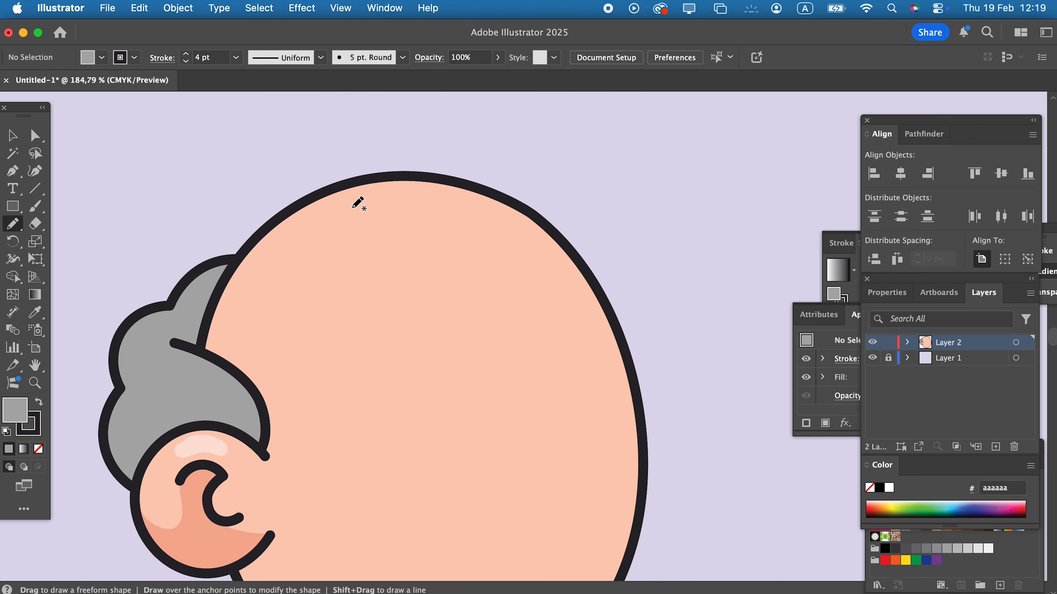
left_click_drag(340, 217, 361, 146)
left_click_drag(388, 203, 433, 159)
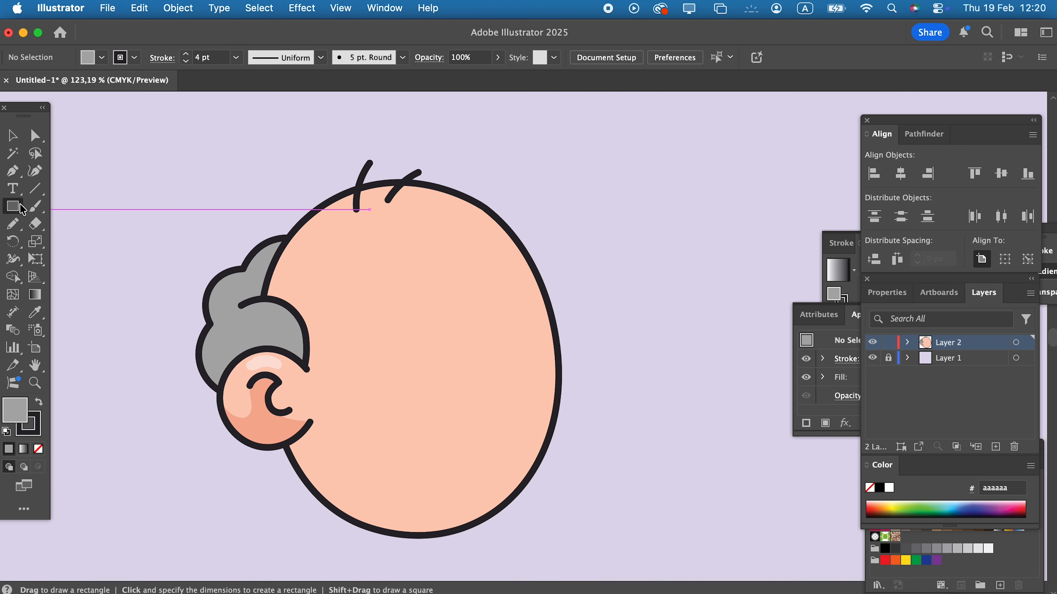
Step: Draw a small circular eye left of the face's centre with a solid dark 28272b fill and no stroke
left_click_drag(22, 209, 83, 236)
left_click_drag(380, 323, 402, 346)
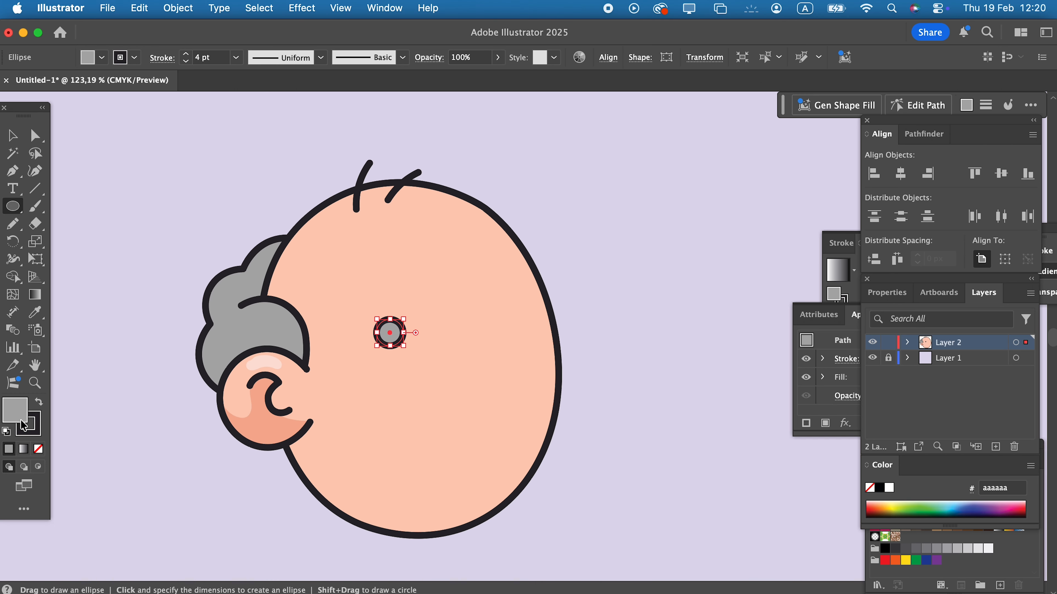
left_click(39, 449)
left_click(39, 402)
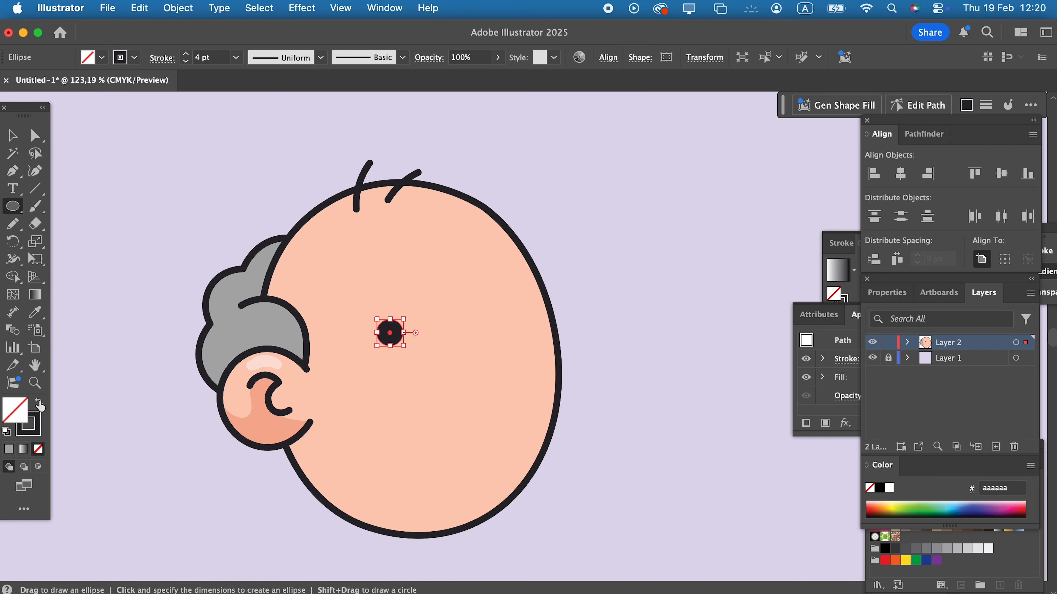
left_click(13, 135)
left_click_drag(395, 341, 389, 346)
Step: Copy the eye, paste it in front, and move the copy up and across to the right side of the face
left_click(140, 8)
key("super+c")
left_click(148, 13)
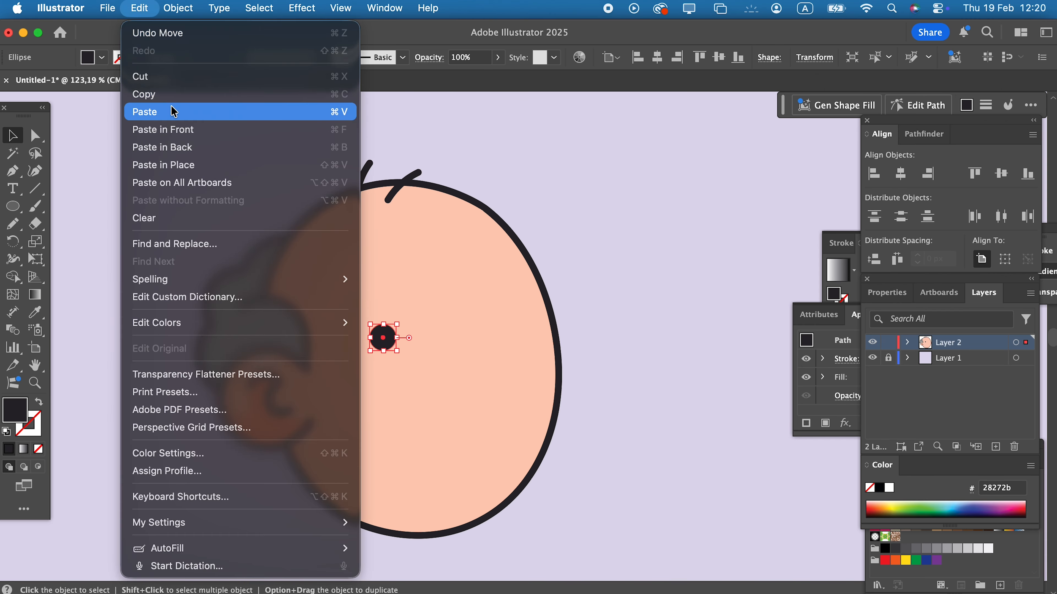
left_click(179, 132)
left_click(391, 350)
left_click_drag(391, 350, 513, 326)
left_click(632, 472)
Step: Draw a curved smile freehand between the eyes and copy the 4 pt dark stroke of the inner ear line
key("z")
left_click_drag(439, 361, 577, 450)
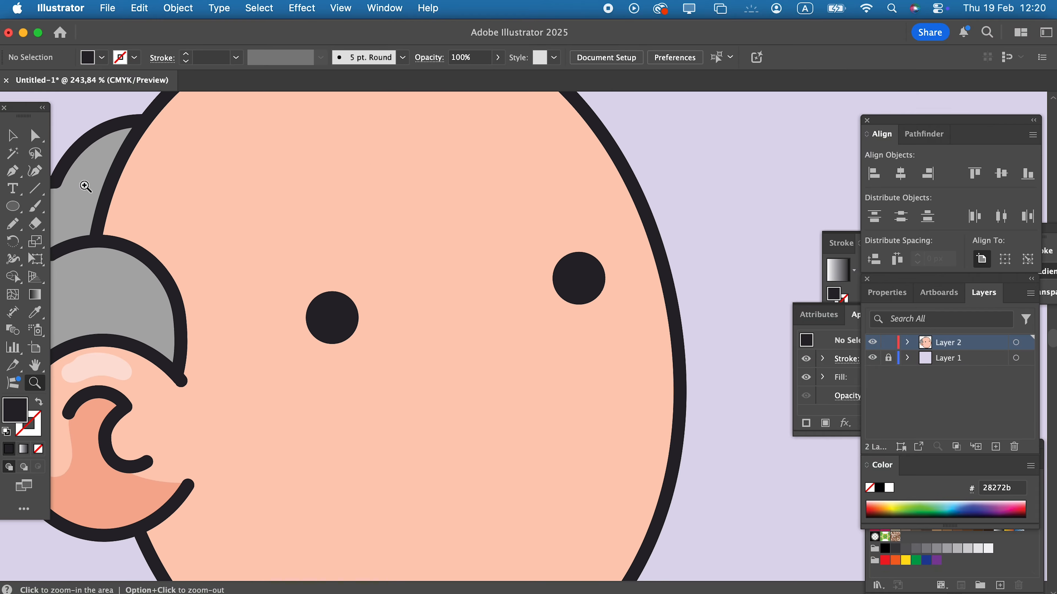
left_click(12, 227)
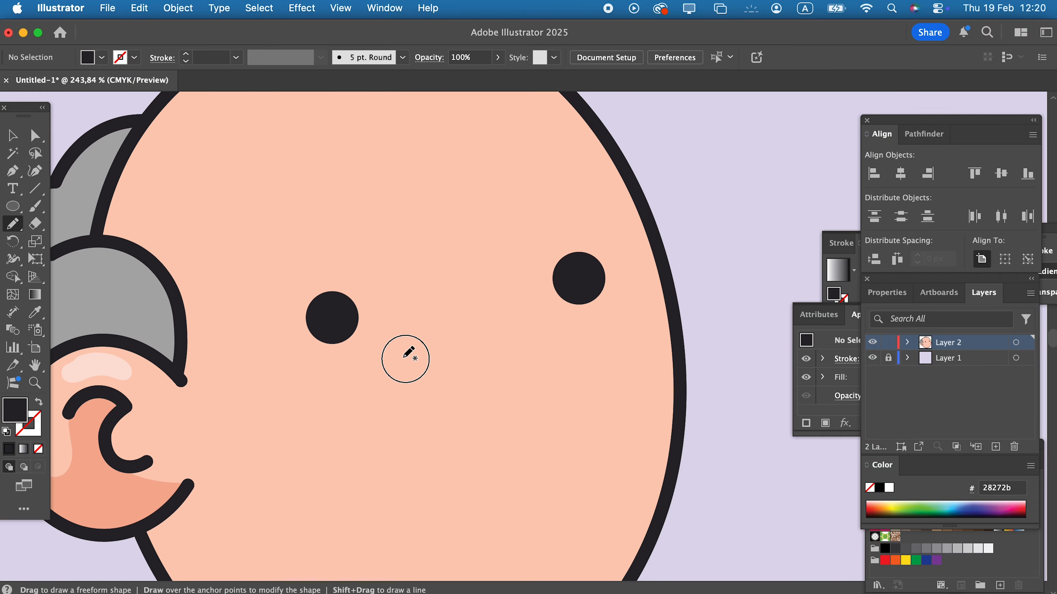
left_click_drag(519, 314, 392, 348)
left_click(41, 314)
left_click(86, 396)
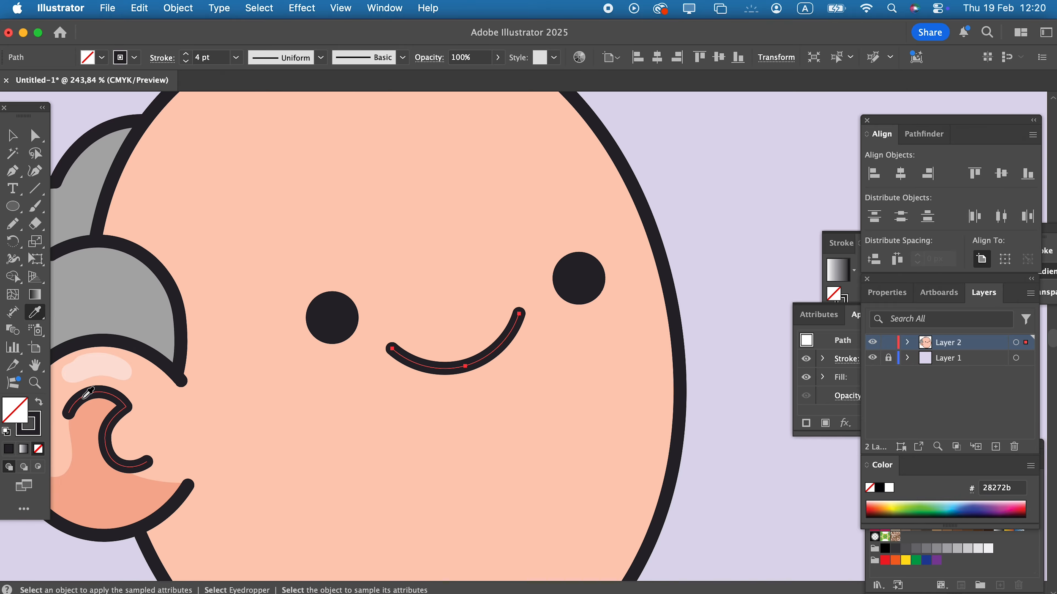
Step: Select the head shape and turn on Draw Inside mode for it
key("z")
left_click_drag(393, 370, 321, 362)
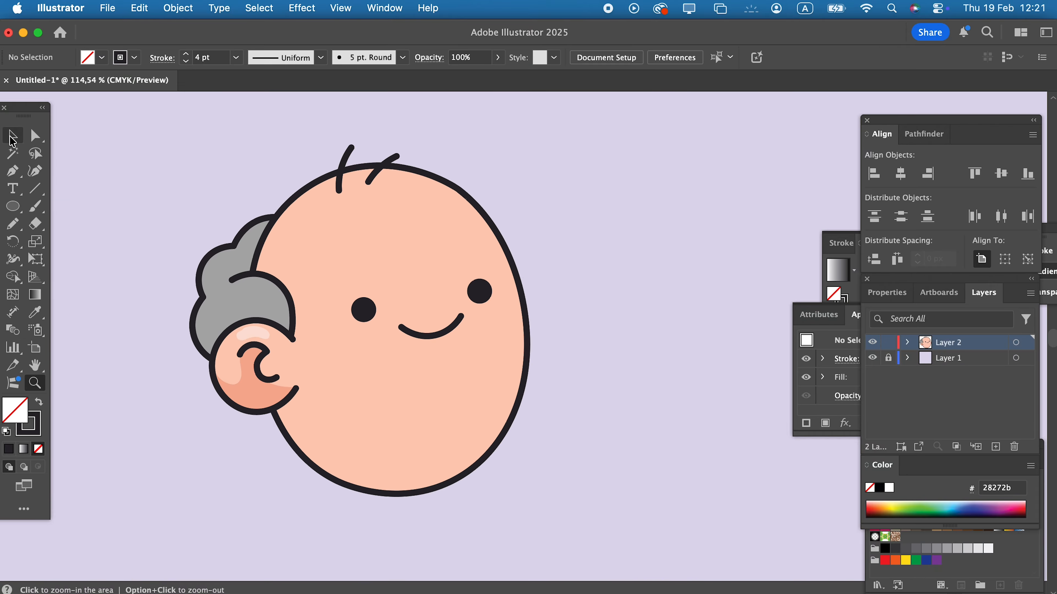
left_click(13, 136)
left_click(409, 394)
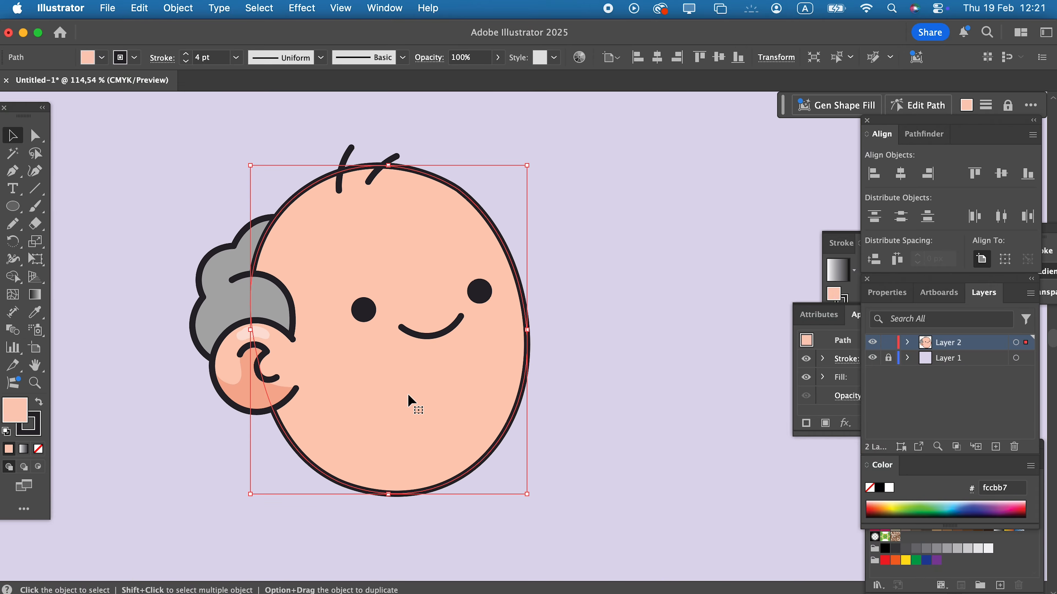
left_click(38, 468)
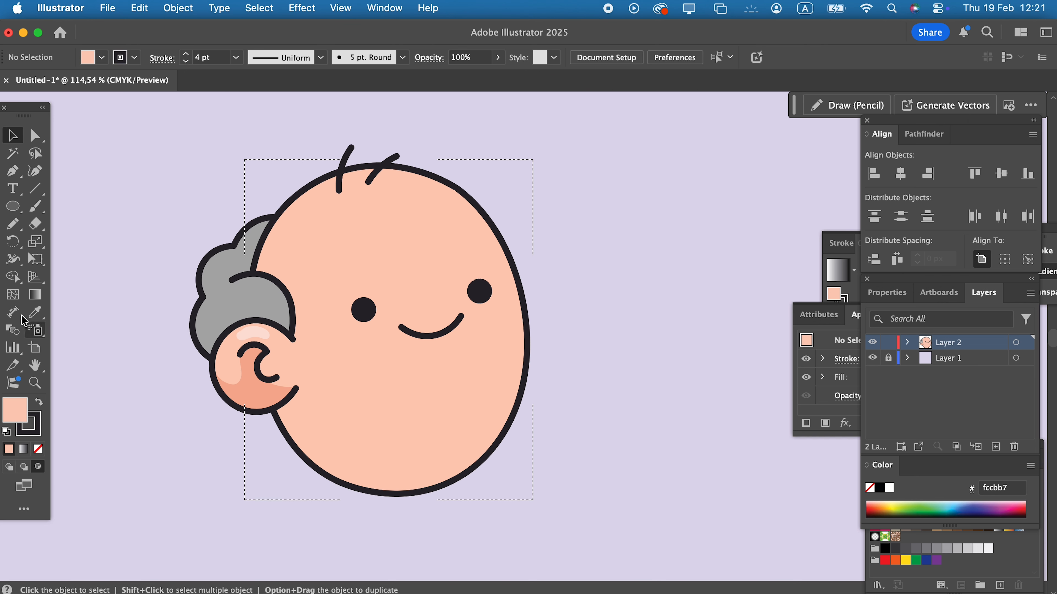
Step: Draw closed shadow shapes inside the head along its lower-left edge and beside the hair lock, using the ear's shadow colour f2ad94
left_click(20, 229)
left_click_drag(293, 199, 265, 290)
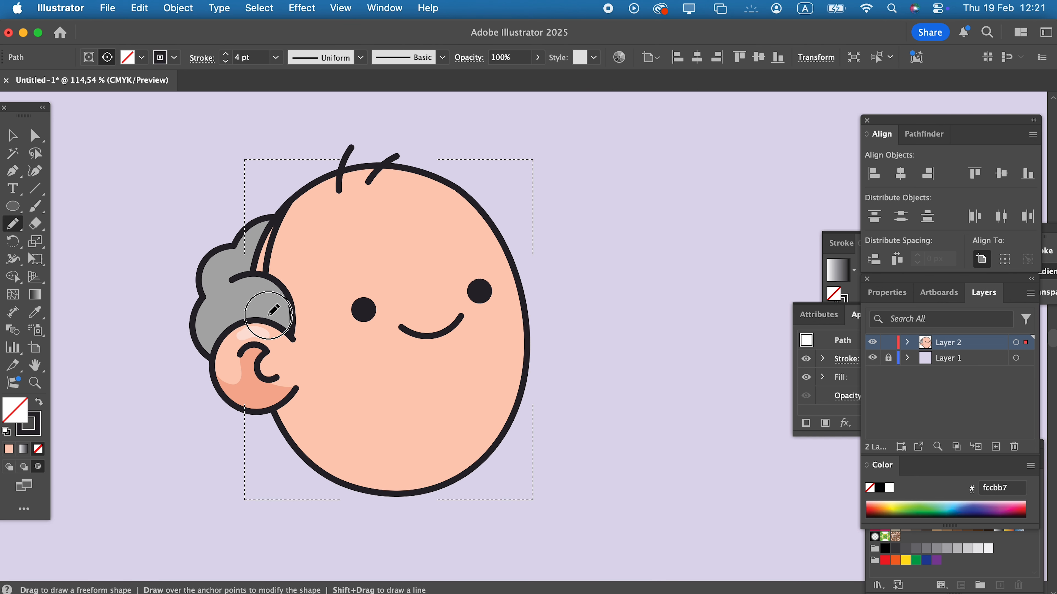
mouse_move(295, 387)
left_mouse_down()
mouse_move(472, 448)
mouse_move(512, 420)
left_mouse_up()
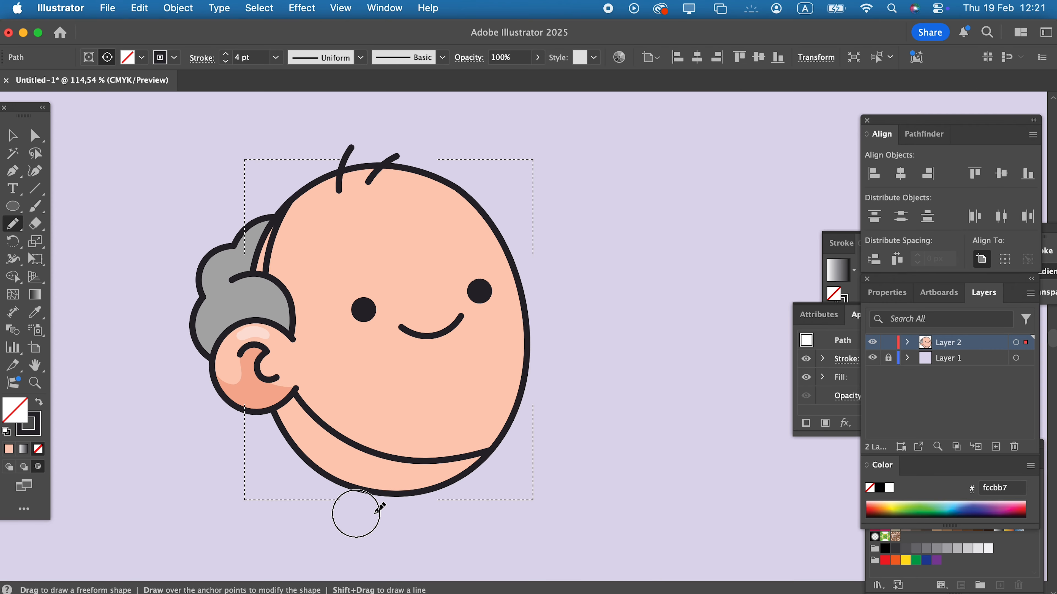
left_click_drag(224, 318, 286, 200)
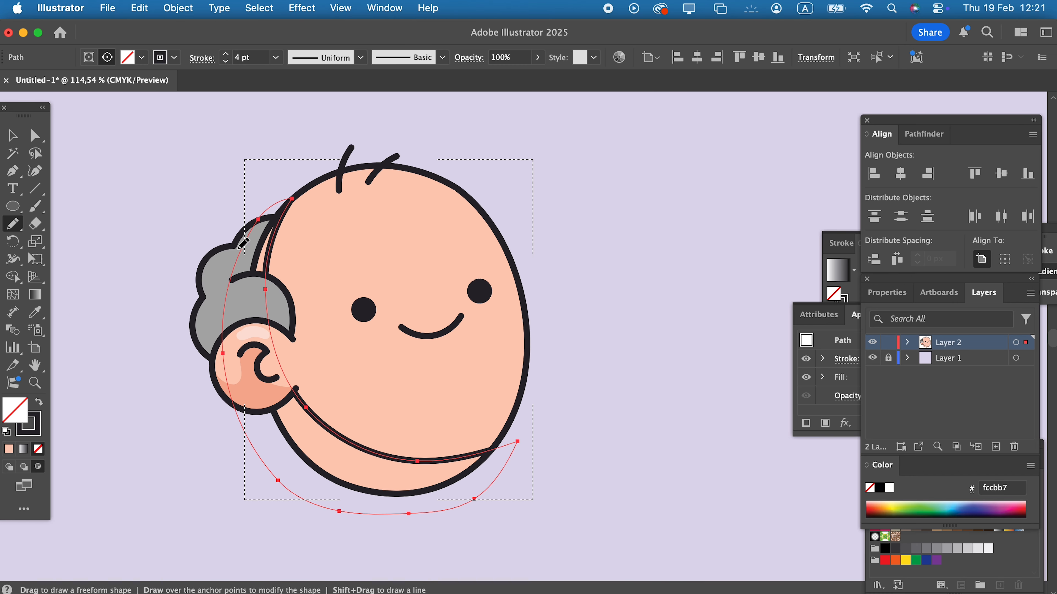
left_click(33, 312)
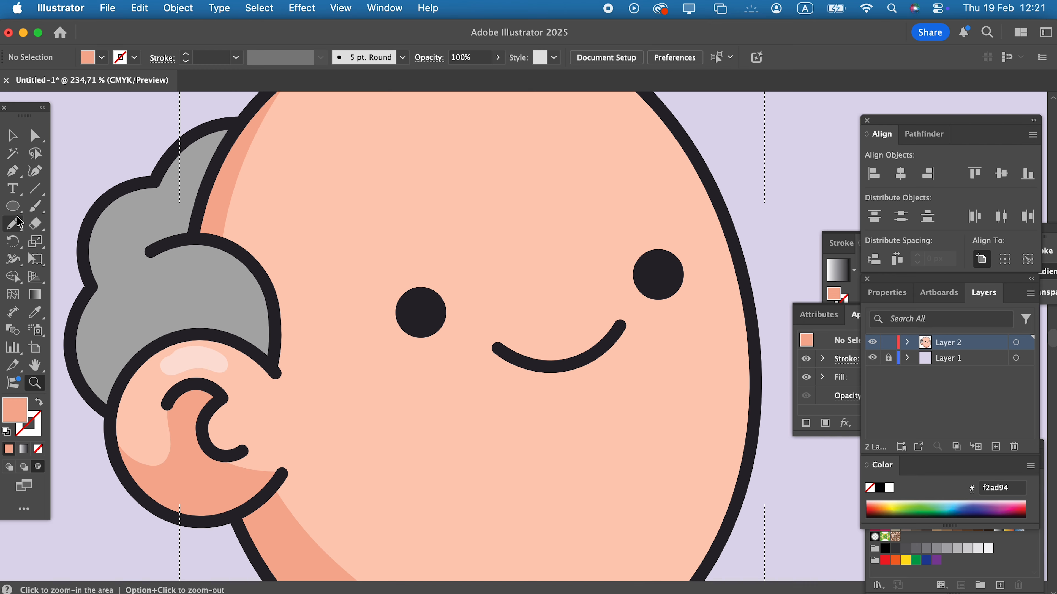
left_click(13, 225)
mouse_move(294, 375)
left_mouse_down()
mouse_move(243, 332)
mouse_move(237, 265)
left_mouse_up()
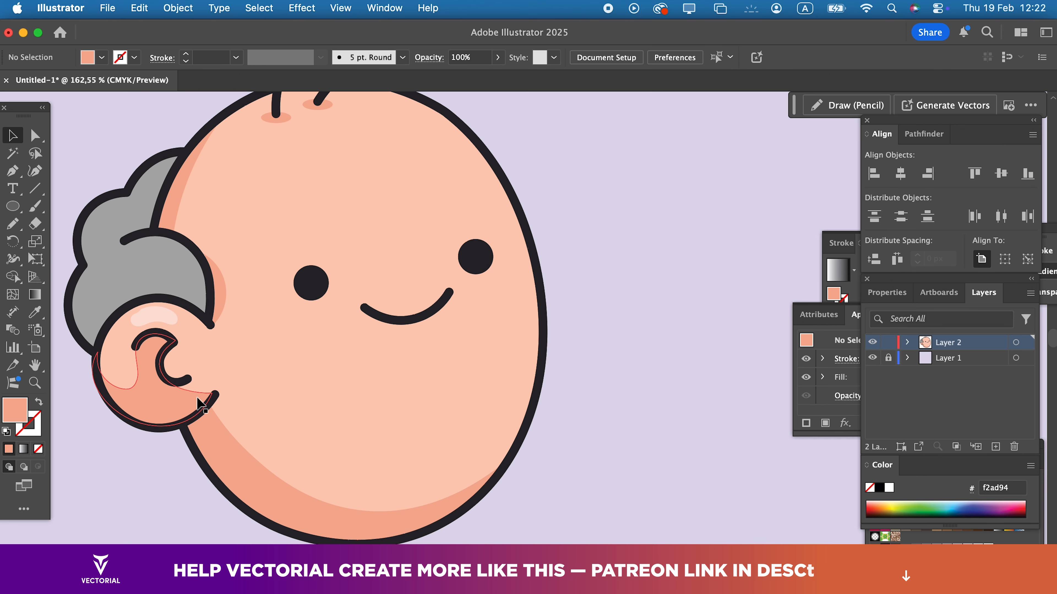
Step: Copy the ear group, paste it in back, and move the copy to the middle of the face
left_click(201, 377)
left_click(139, 8)
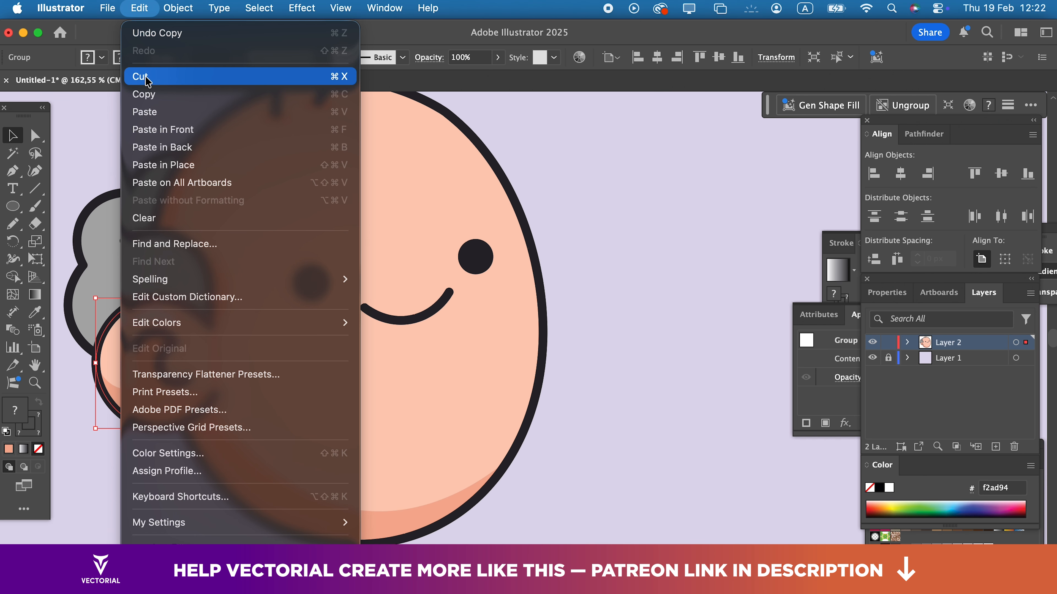
left_click(142, 97)
left_click(137, 8)
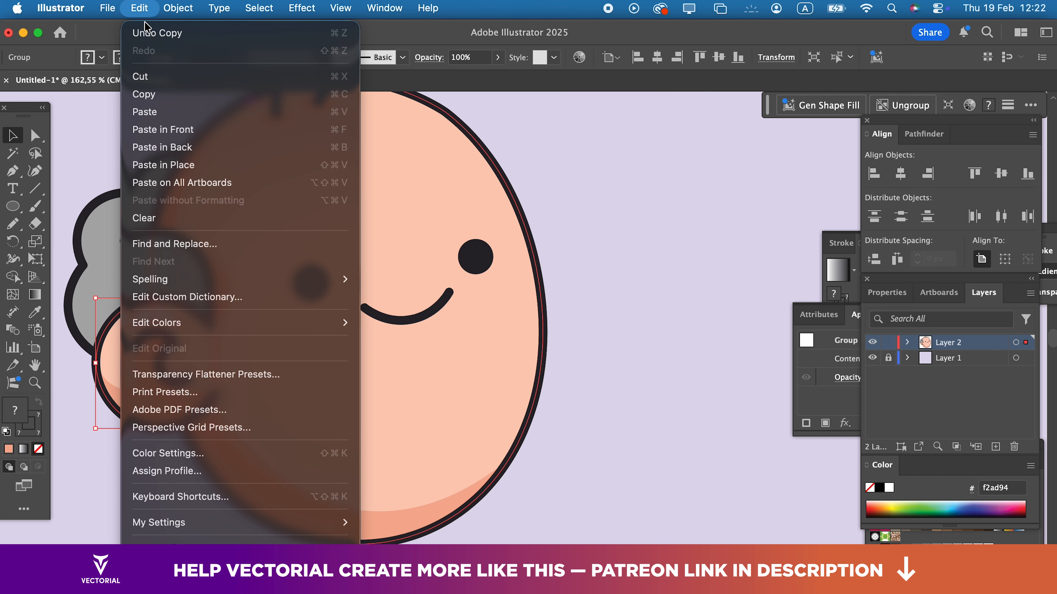
left_click(165, 143)
left_click_drag(137, 424, 378, 381)
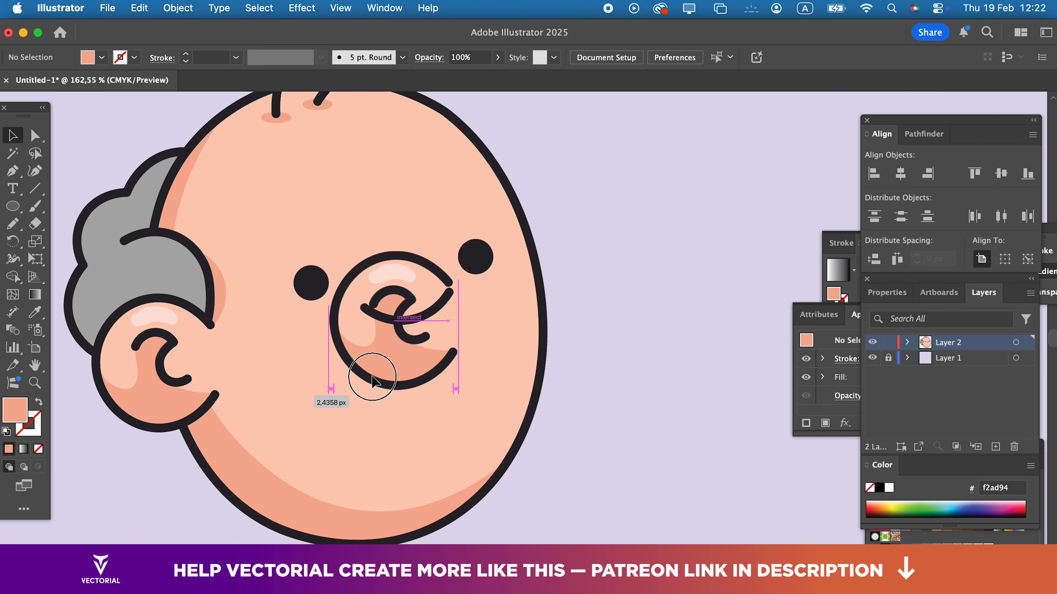
Step: Reflect the copied ear left to right and place it, slightly tilted, over the head's right edge beside the eye
right_click(376, 381)
mouse_move(466, 516)
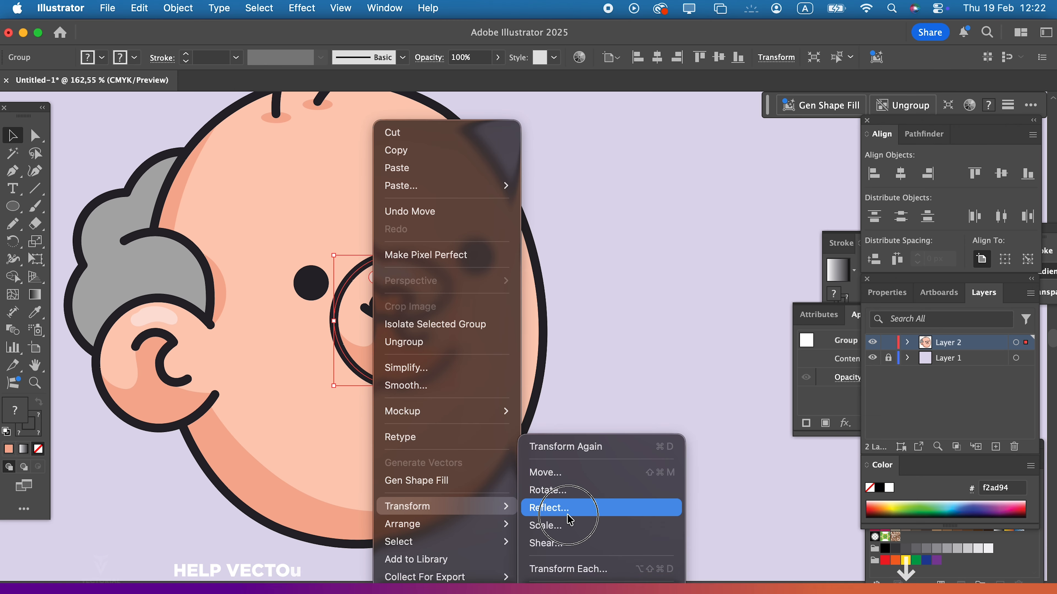
left_click(576, 509)
left_click(333, 477)
left_click_drag(421, 380, 608, 308)
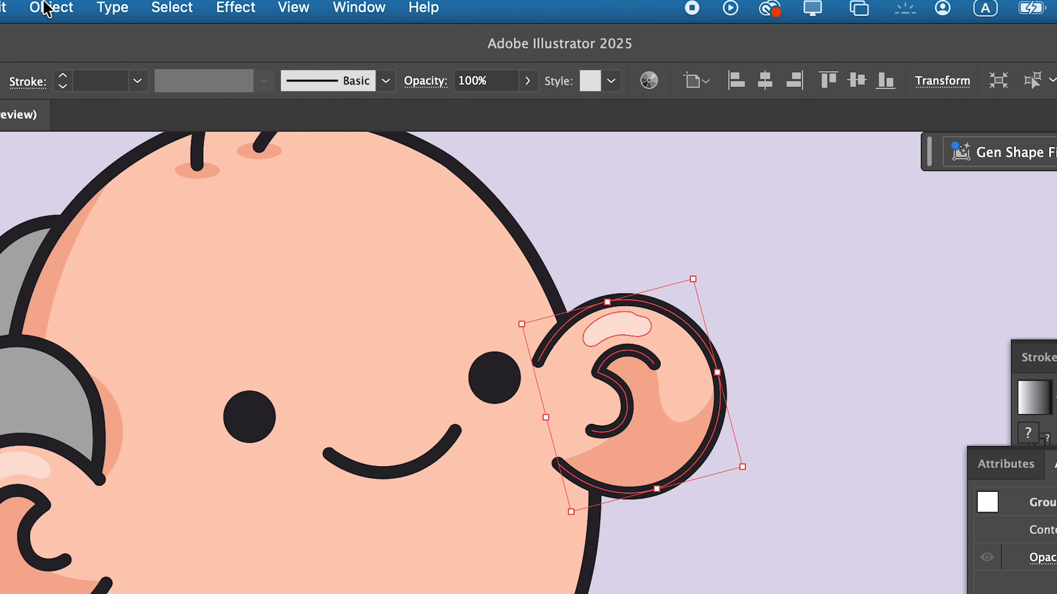
Step: Send the reflected ear to the back, behind the head
left_click(176, 9)
left_click(414, 168)
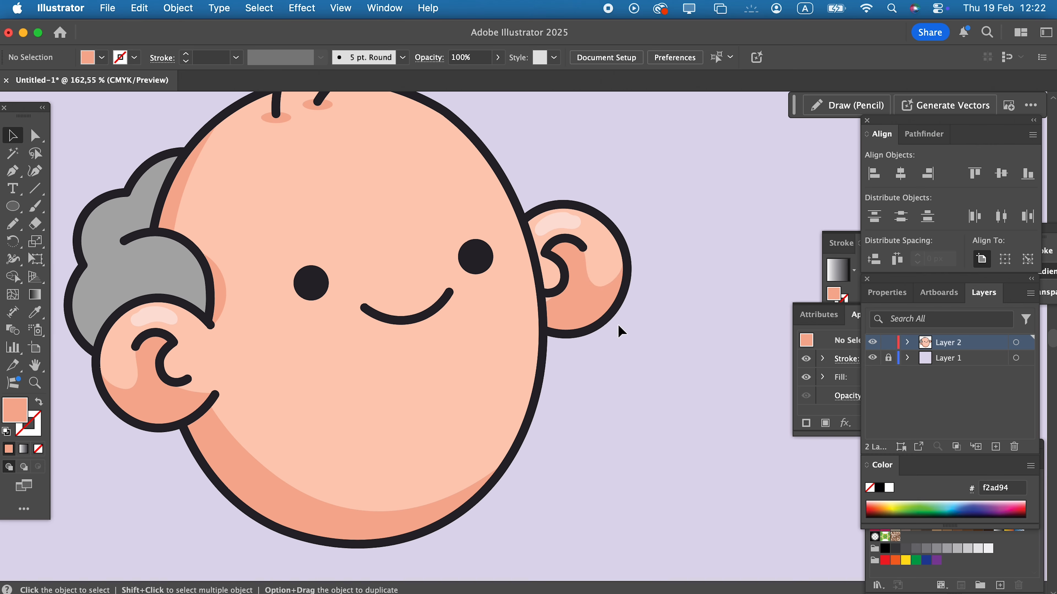
left_click_drag(709, 429, 669, 443)
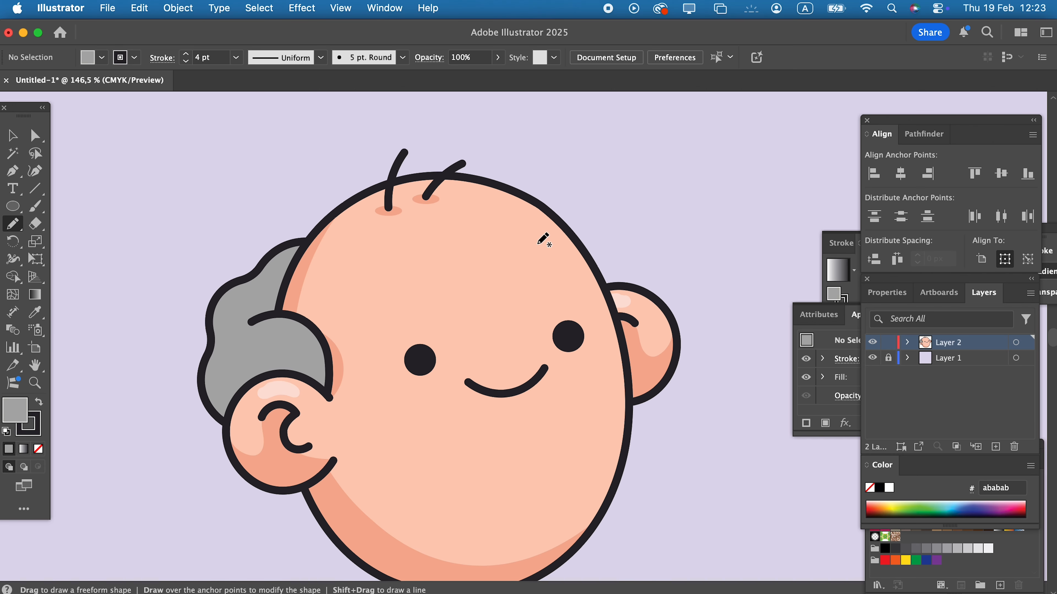
Step: Draw a closed oval hair patch over the right eye and head edge, copying the left hair's grey fill and dark stroke
mouse_move(538, 244)
left_mouse_down()
mouse_move(604, 267)
mouse_move(629, 330)
mouse_move(613, 382)
mouse_move(528, 309)
mouse_move(535, 243)
left_mouse_up()
key("i")
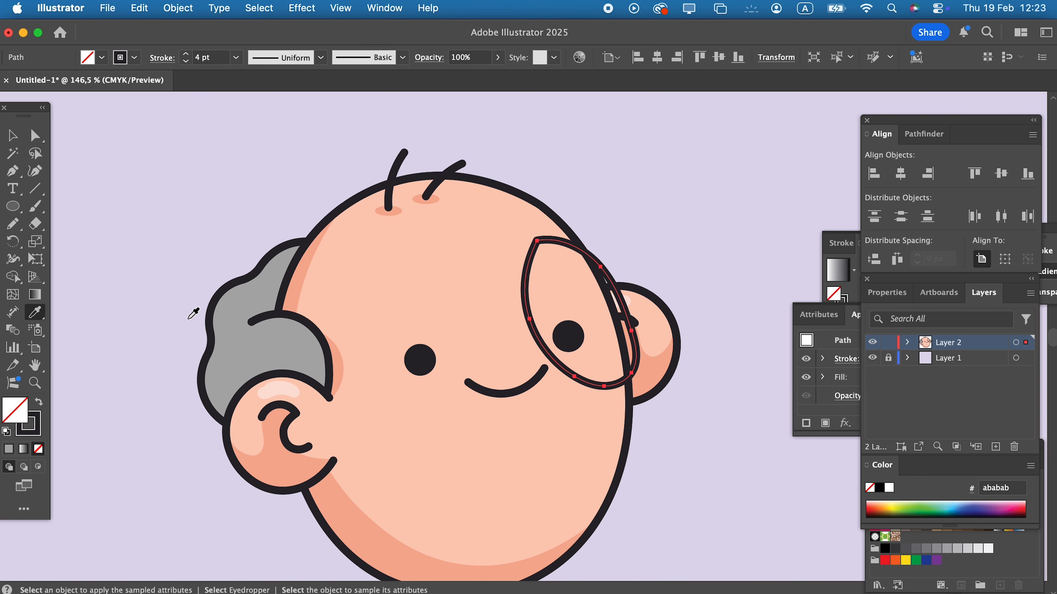
left_click(248, 310)
Step: Send the new grey hair patch and the right ear to the back, behind the head
left_click(12, 135)
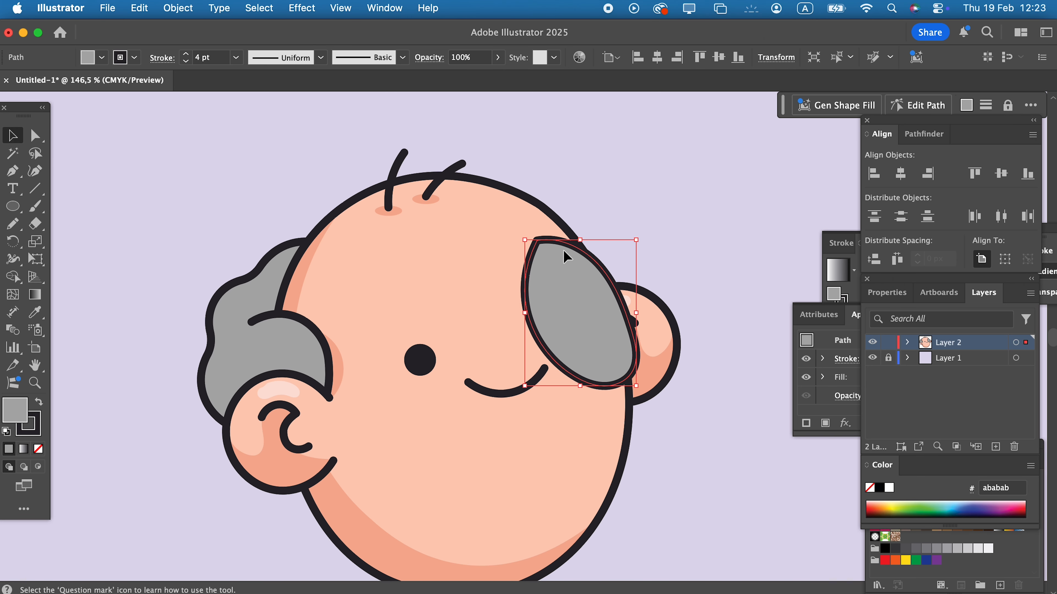
left_click(660, 346, "shift")
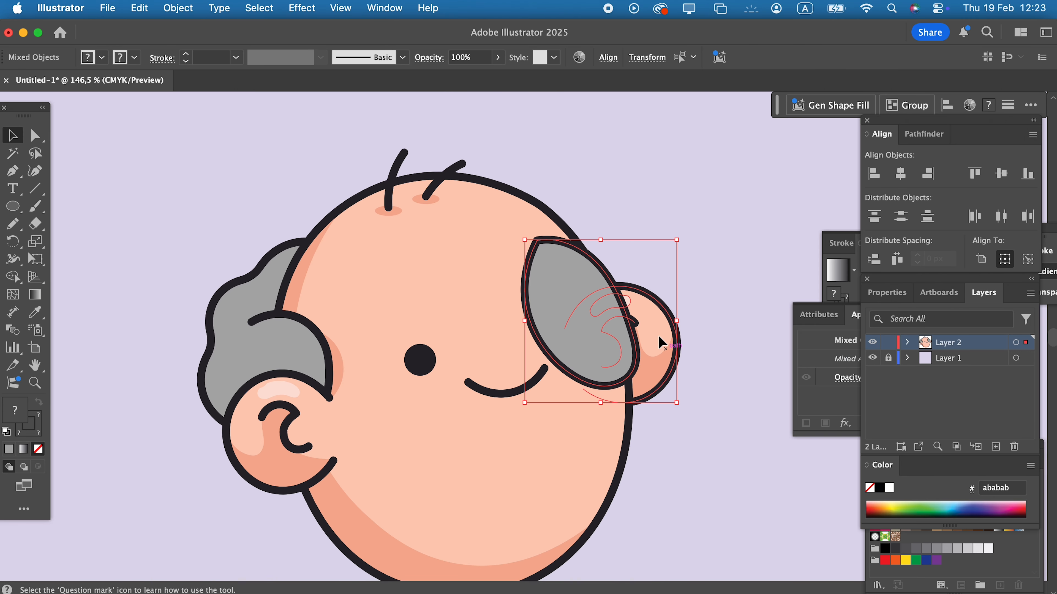
left_click(177, 8)
mouse_move(183, 50)
left_click(369, 100)
left_click(708, 366)
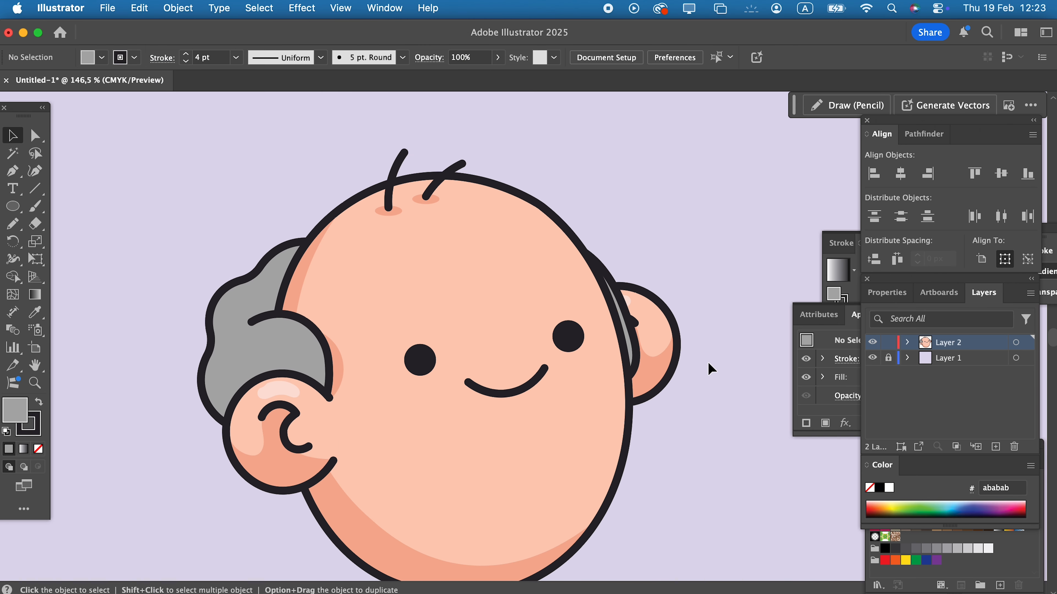
Step: Reshape the right hair patch with the Curvature tool so it bulges above the right ear and tucks behind the head below
left_click(637, 365)
left_click(36, 172)
left_click_drag(542, 232, 462, 305)
left_click_drag(637, 321, 630, 287)
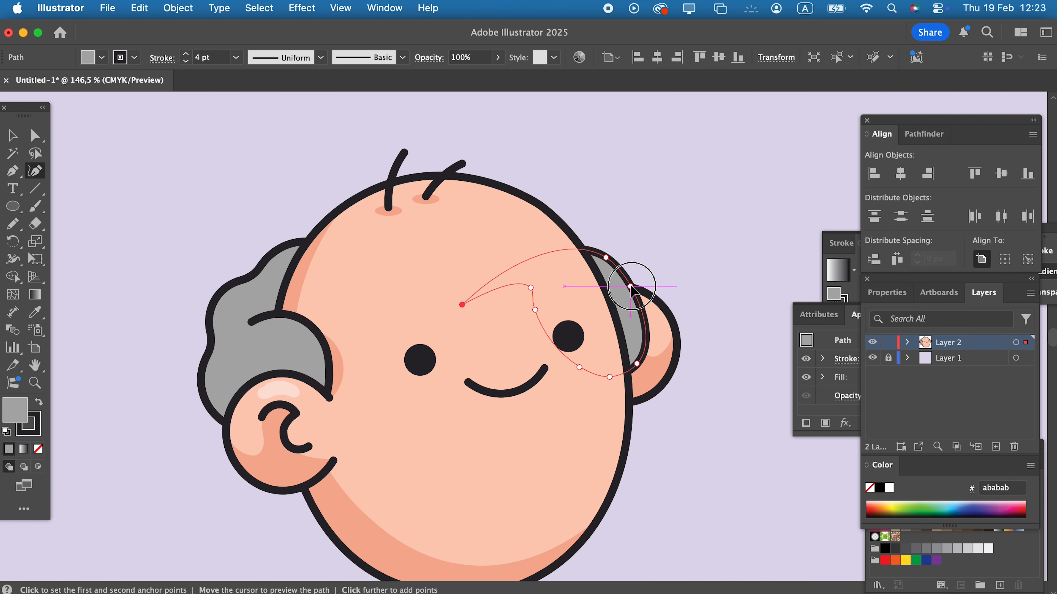
left_click_drag(641, 361, 607, 353)
left_click_drag(612, 358, 613, 358)
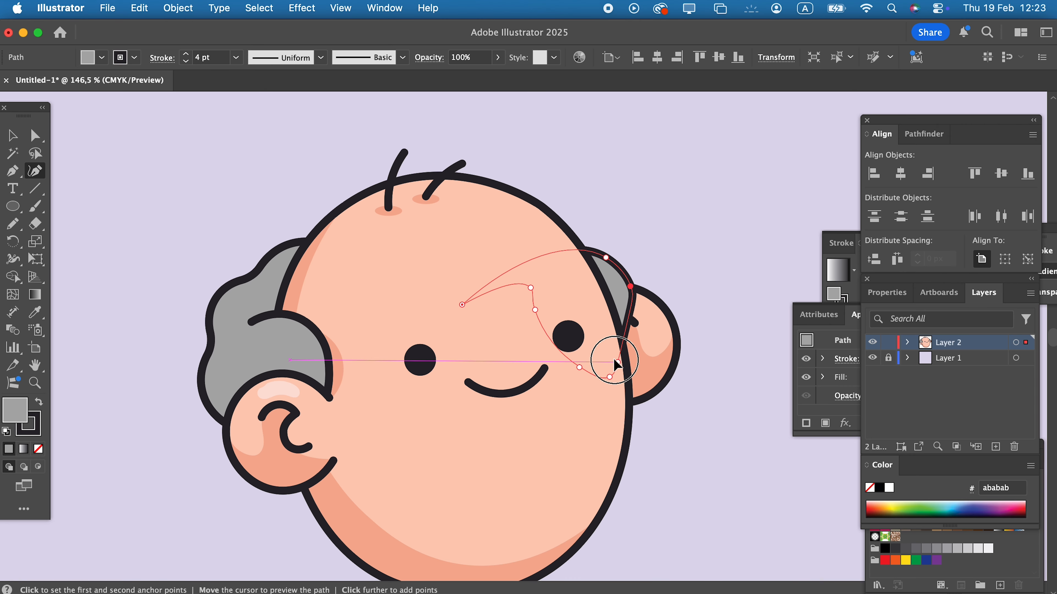
left_click(15, 208)
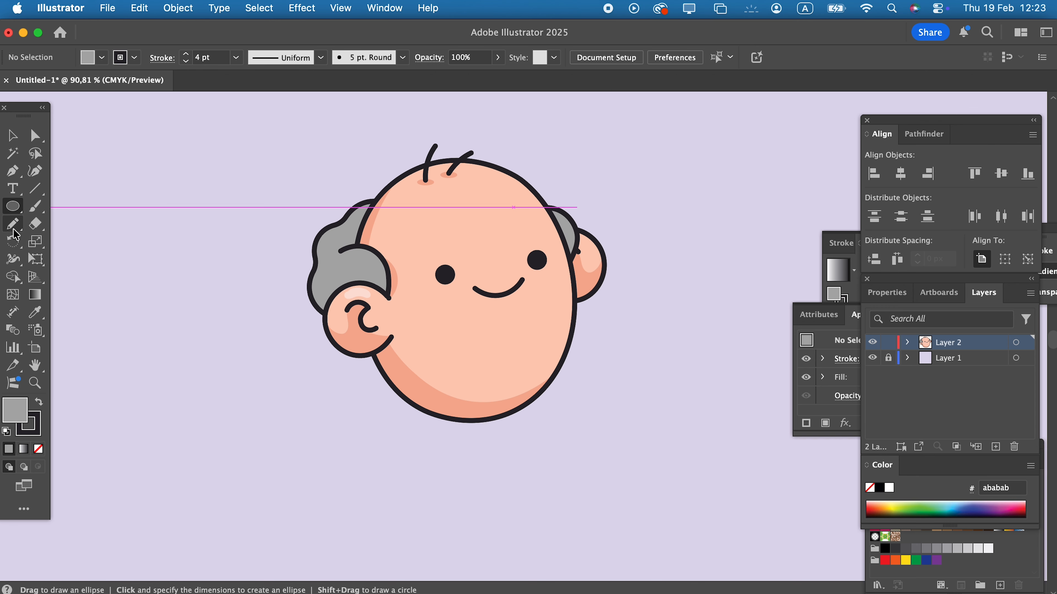
Step: Draw a large closed body shape with the Pencil tool, overlapping the lower face and extending below it, and fill it with c99083
left_click(13, 225)
scroll(442, 338, "down", 3)
mouse_move(373, 305)
left_mouse_down()
mouse_move(370, 503)
mouse_move(544, 524)
mouse_move(583, 396)
mouse_move(529, 291)
mouse_move(443, 270)
mouse_move(380, 299)
left_mouse_up()
double_click(6, 413)
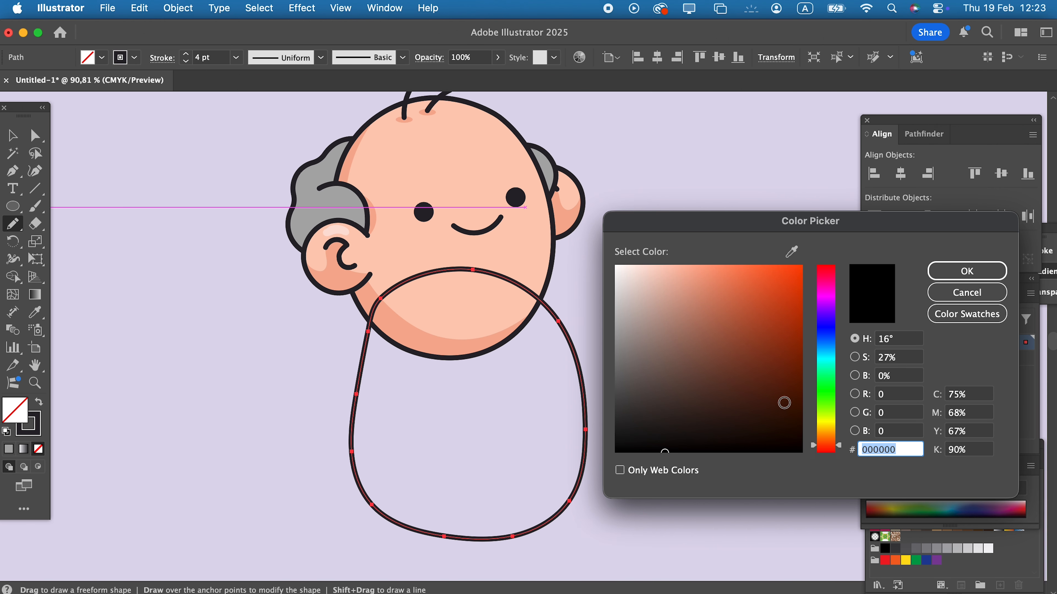
left_click_drag(820, 325, 831, 448)
left_click(679, 307)
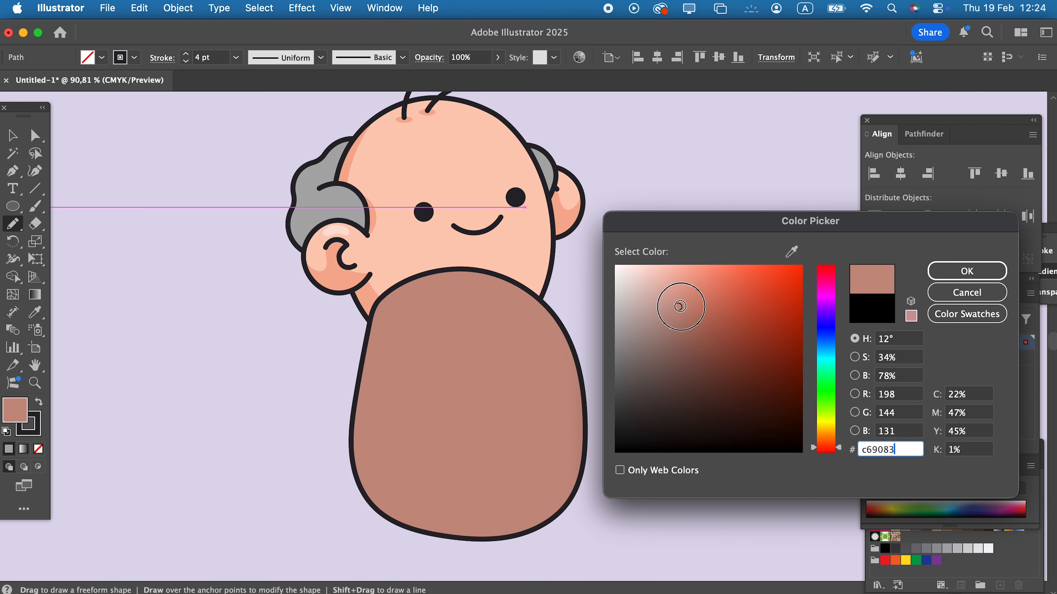
left_click(967, 271)
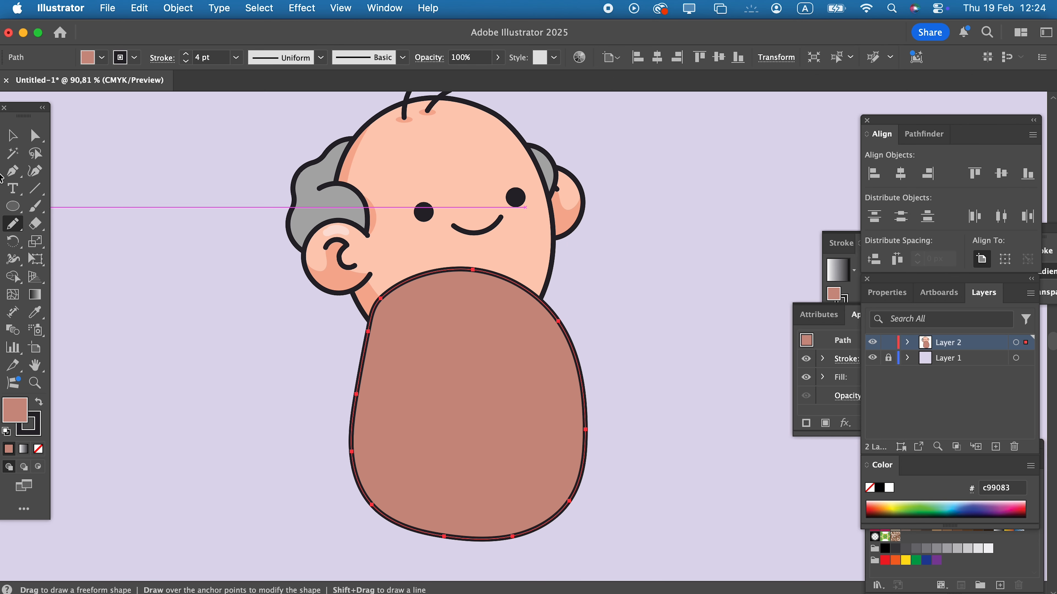
Step: Send the body behind the head and shift it slightly up and left to sit centred under the chin
key("v")
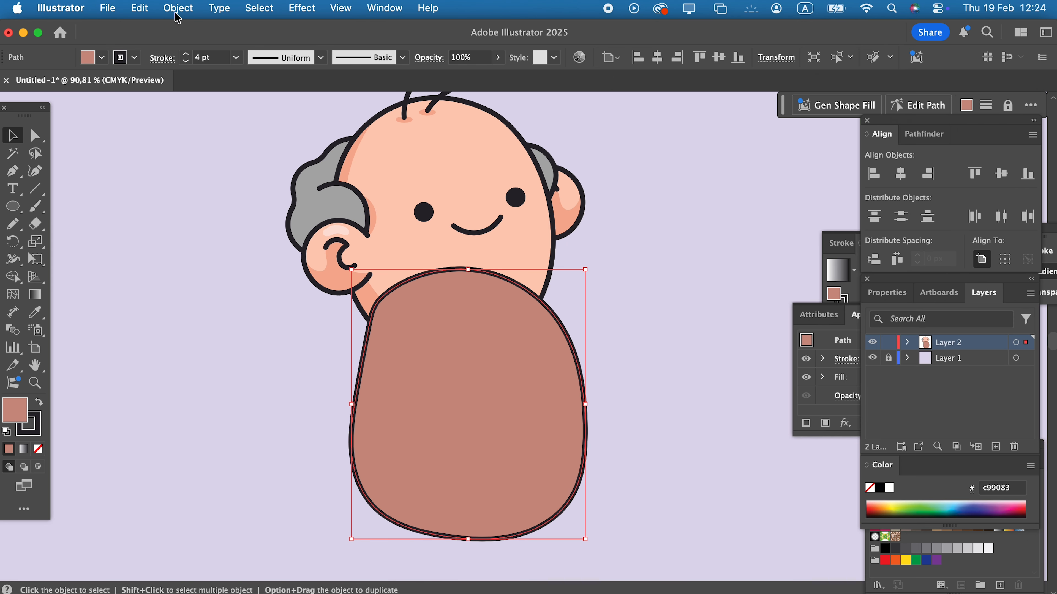
left_click(177, 19)
mouse_move(183, 49)
left_click(418, 102)
left_click(691, 485)
left_click_drag(534, 450, 510, 440)
Step: Reshape the body with the Curvature tool, narrowing the shoulders under the chin and widening its lower right side slightly
left_click(32, 168)
left_click_drag(355, 290, 414, 267)
left_click_drag(343, 323, 373, 299)
left_click_drag(531, 311, 491, 296)
left_click_drag(560, 420, 516, 317)
left_click_drag(448, 261, 453, 278)
left_click_drag(414, 268, 423, 277)
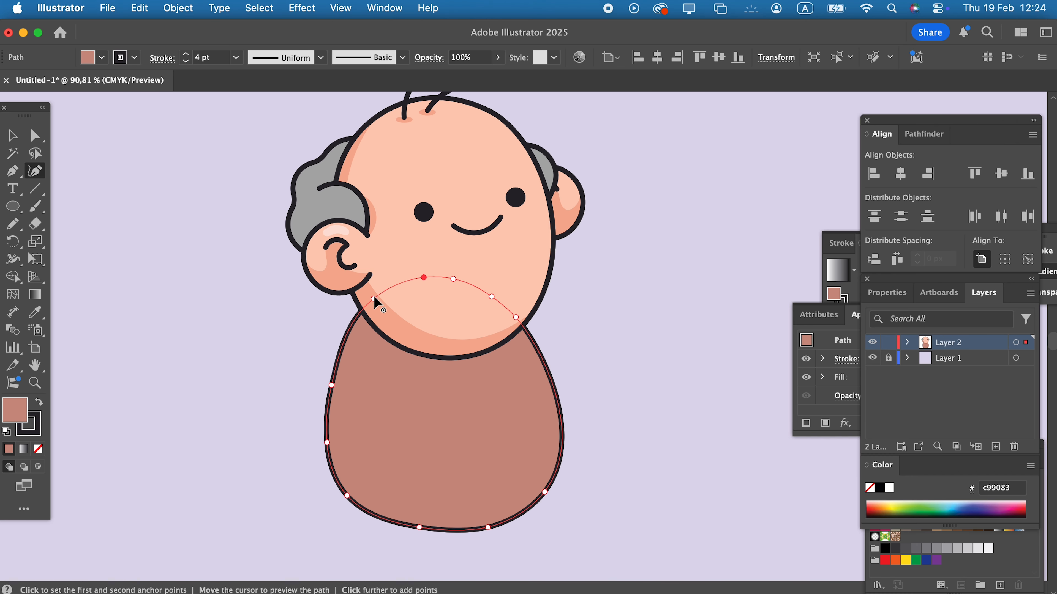
left_click_drag(545, 493, 554, 493)
left_click(599, 491, "super")
Step: Draw a closed pointed collar flap under the left side of the chin with the body's dark stroke and an af776e fill
left_click_drag(460, 325, 503, 327)
left_click(13, 224)
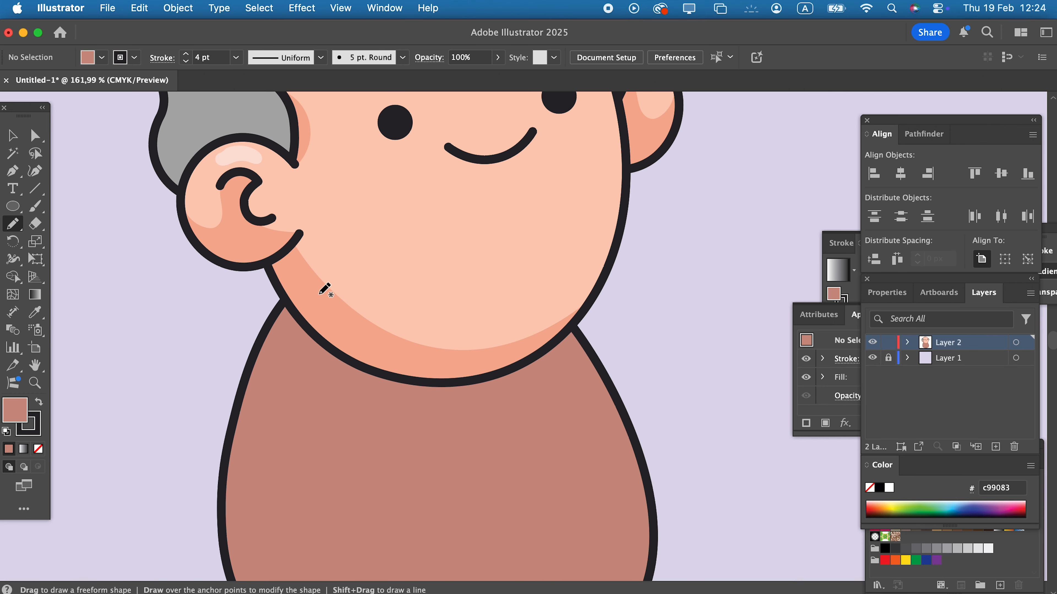
mouse_move(296, 274)
left_mouse_down()
mouse_move(269, 304)
mouse_move(286, 367)
mouse_move(332, 410)
mouse_move(373, 435)
mouse_move(391, 407)
mouse_move(450, 405)
mouse_move(377, 314)
mouse_move(296, 273)
left_mouse_up()
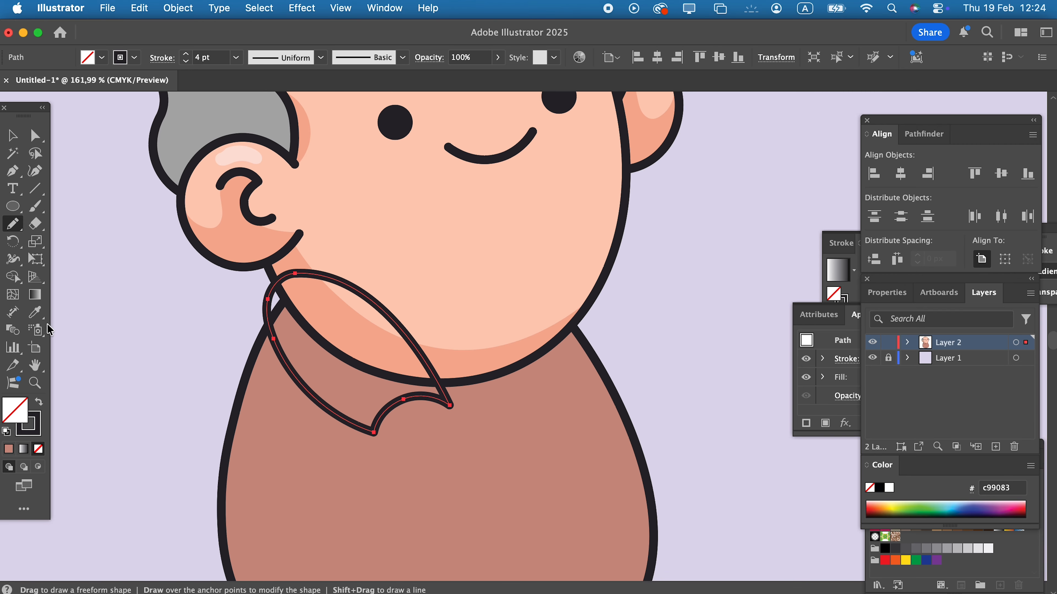
left_click(34, 312)
left_click(361, 468)
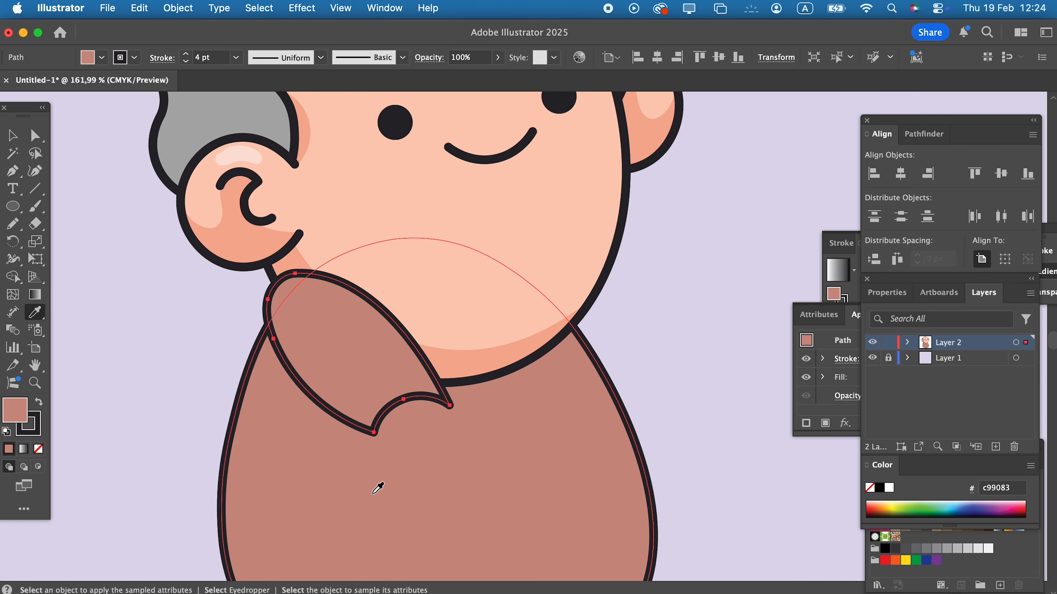
double_click(10, 418)
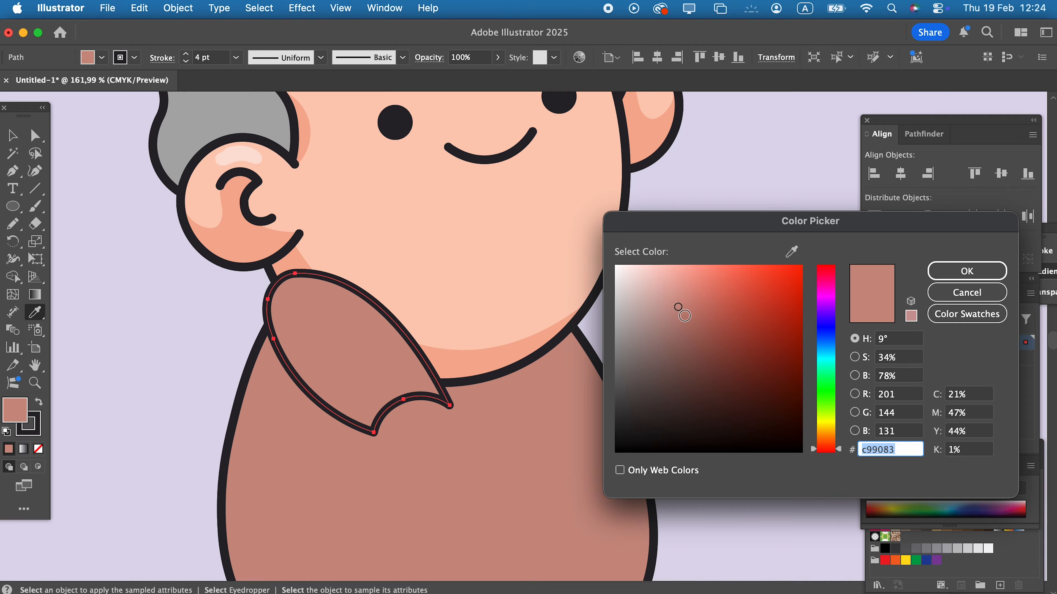
left_click_drag(682, 315, 684, 323)
left_click(942, 277)
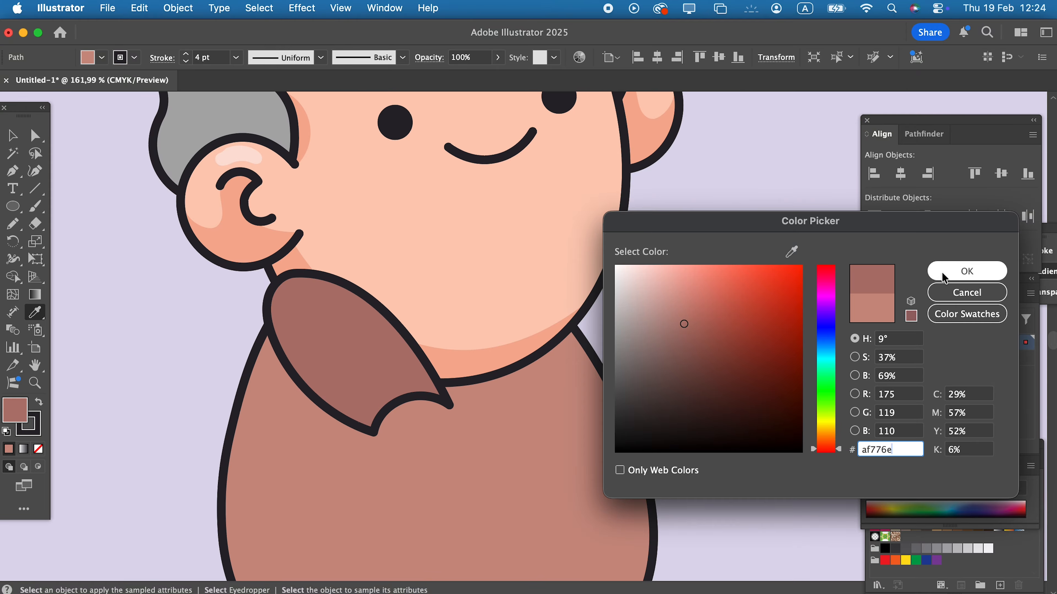
Step: Send the collar flap and the body to the back, behind the head
key("v")
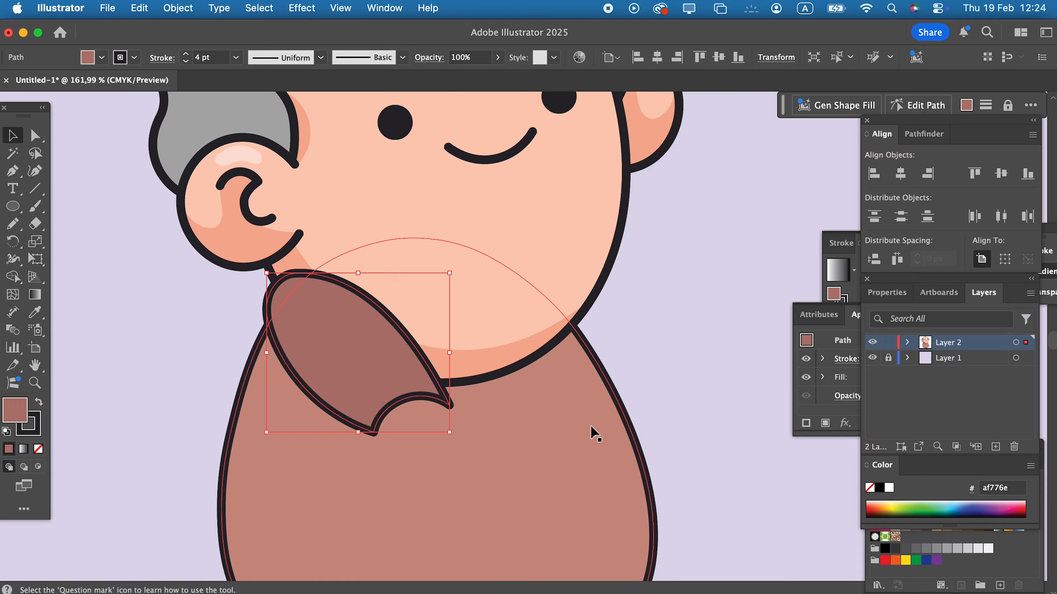
left_click(593, 437, "shift")
left_click(177, 8)
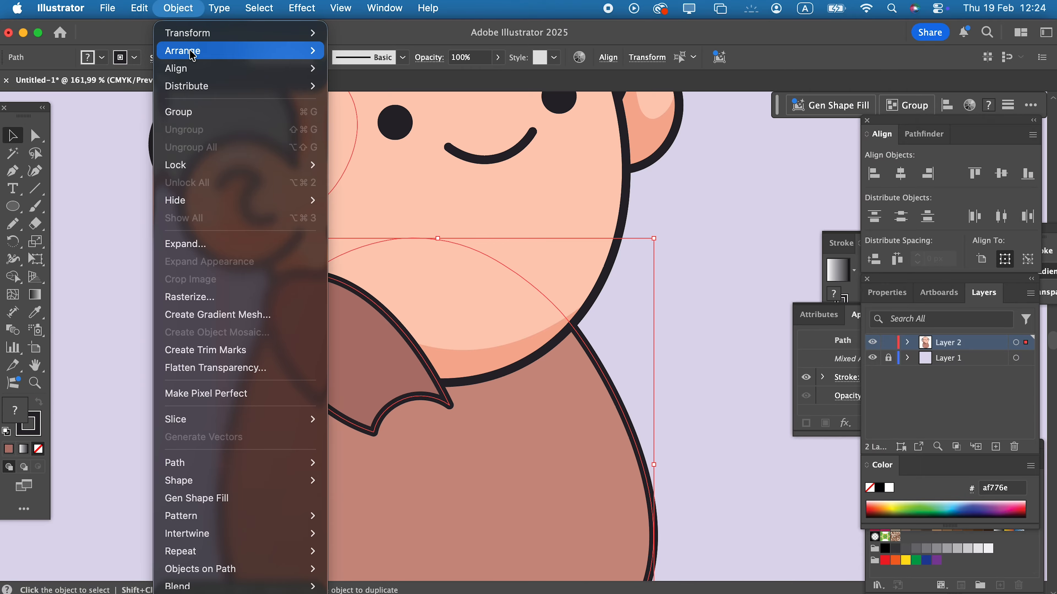
mouse_move(237, 50)
key("Return")
left_click(780, 413)
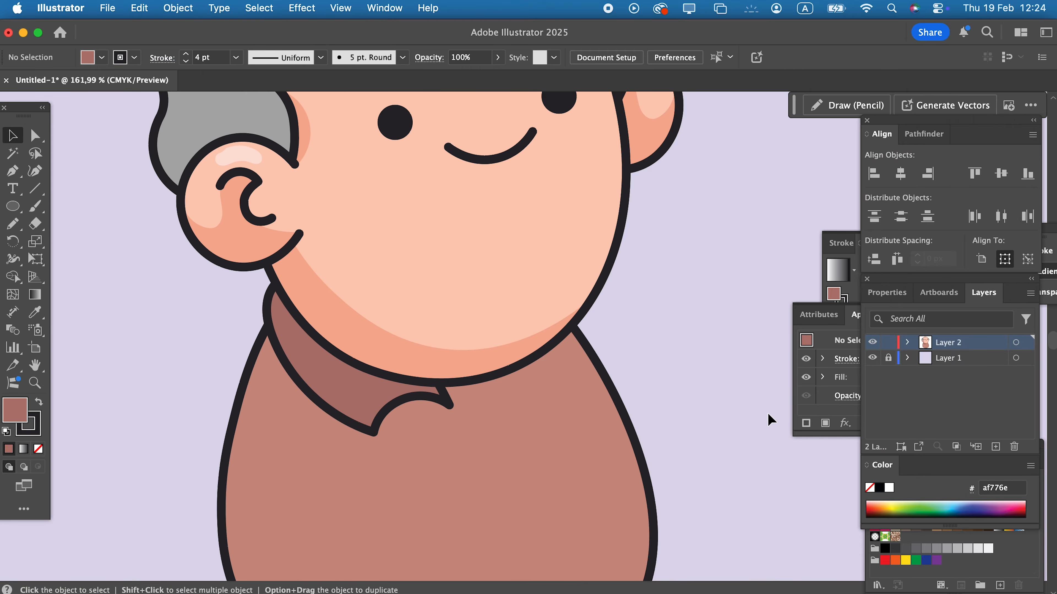
Step: Reshape the left collar flap with the Curvature tool into a sharper point with a rounded inner corner
left_click(341, 385)
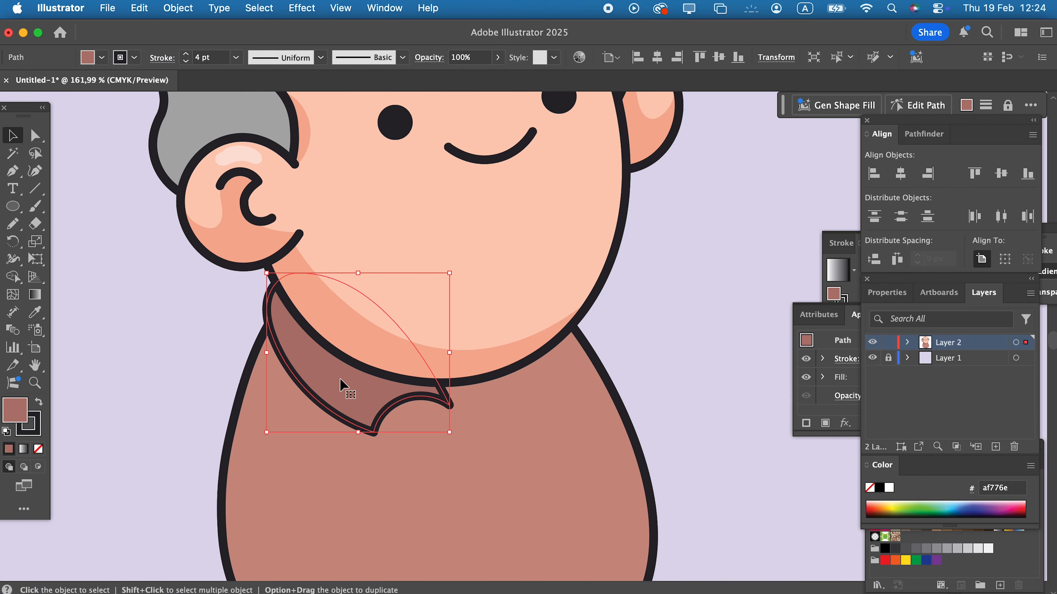
left_click(40, 177)
left_click_drag(450, 405, 442, 431)
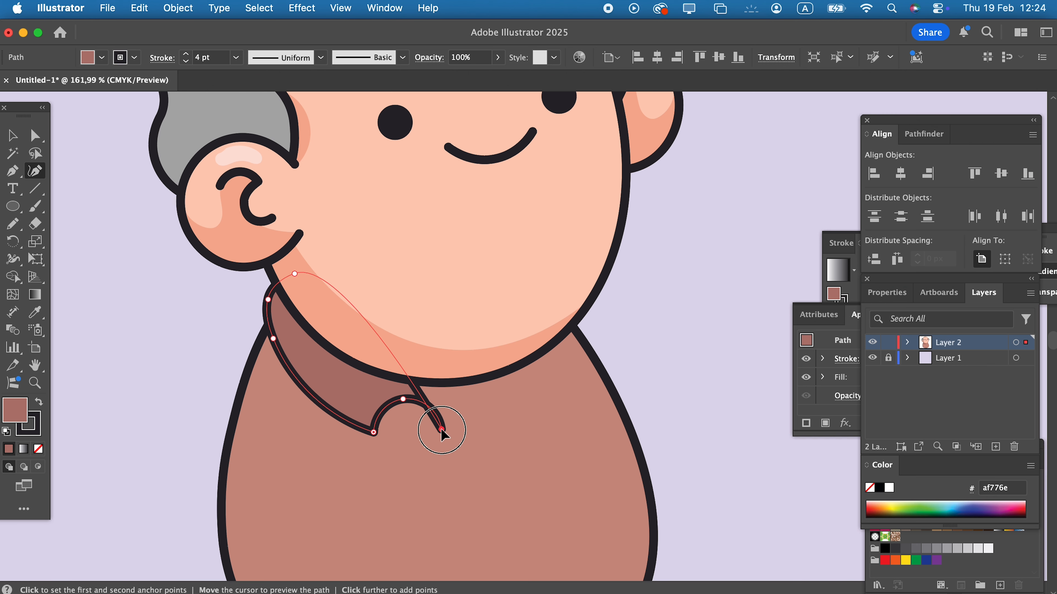
left_click_drag(404, 400, 333, 428)
key("v")
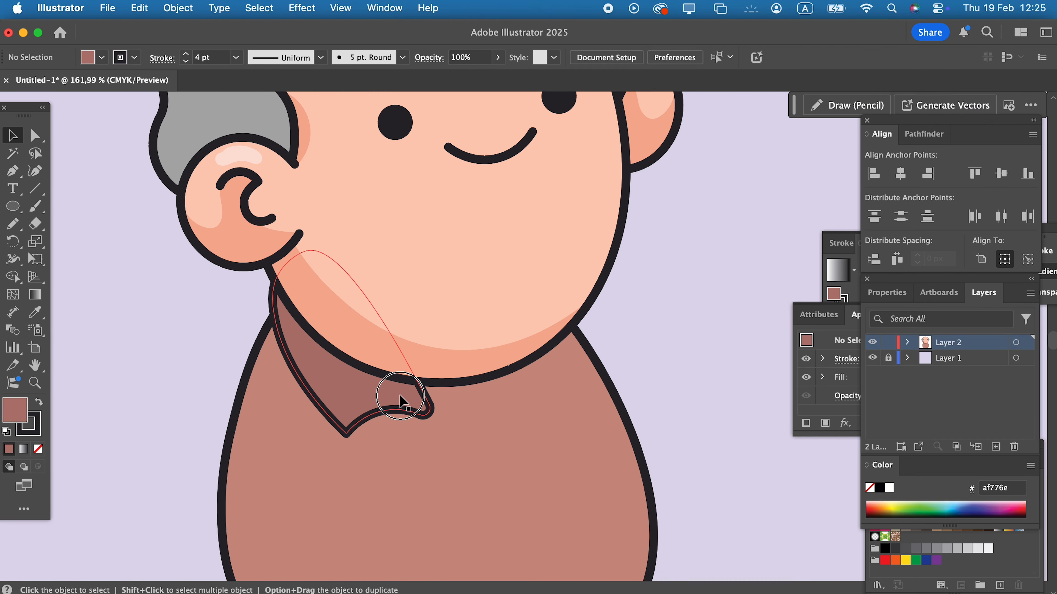
Step: Reflect a copy of the collar flap across the vertical axis and place it under the right side of the chin
left_click(176, 8)
mouse_move(181, 33)
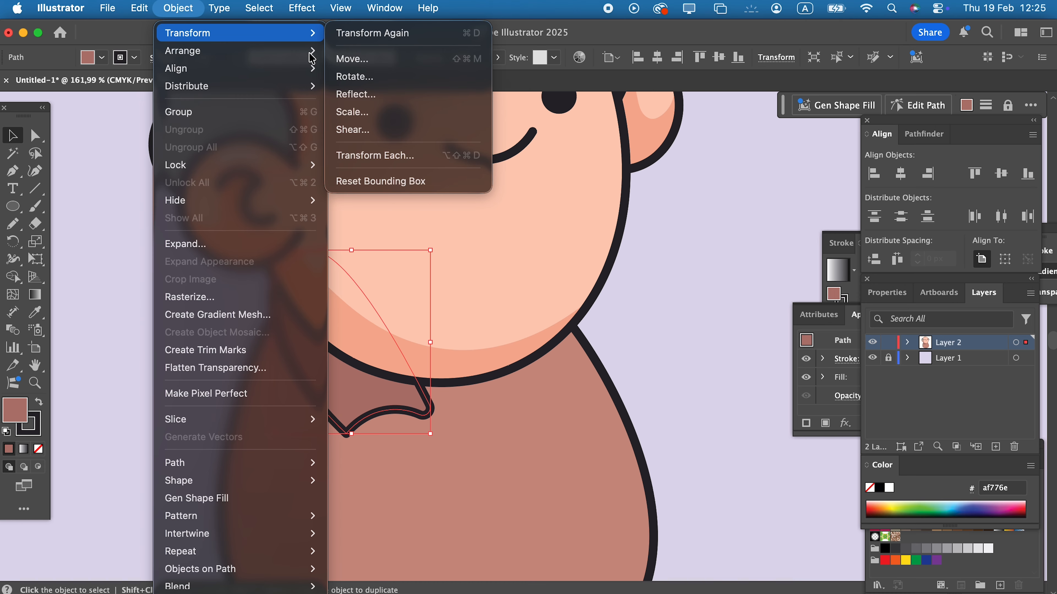
left_click(355, 95)
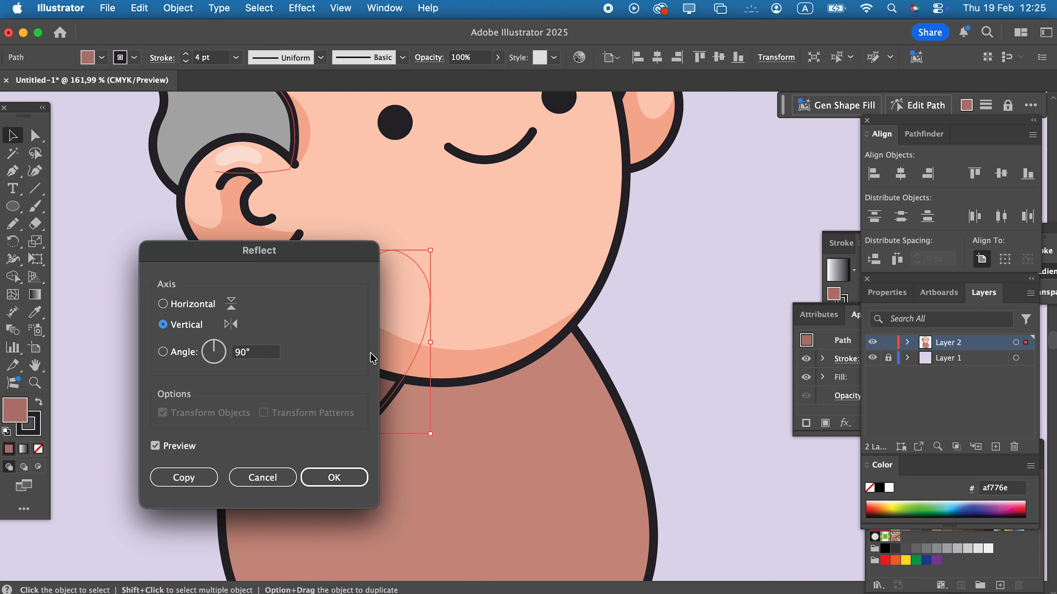
left_click(203, 473)
left_click_drag(352, 413, 530, 392)
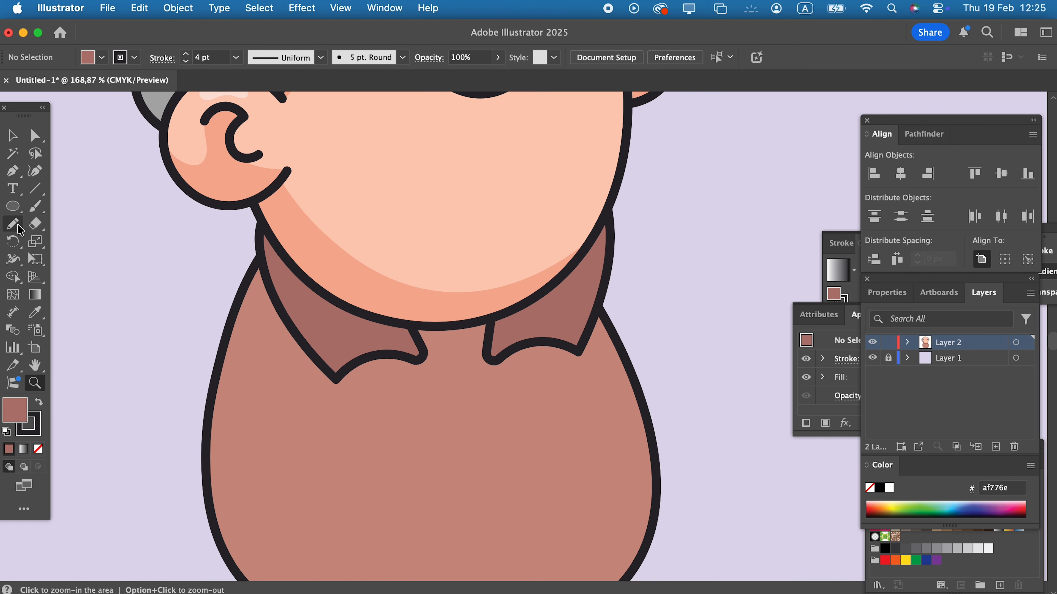
Step: Draw a closed teardrop shape pointing down between the collar flaps for the undershirt and fill it with edd1cc
left_click(14, 226)
mouse_move(383, 332)
left_mouse_down()
mouse_move(454, 424)
mouse_move(493, 455)
mouse_move(504, 359)
mouse_move(495, 270)
mouse_move(436, 223)
mouse_move(383, 234)
mouse_move(366, 281)
mouse_move(383, 331)
left_mouse_up()
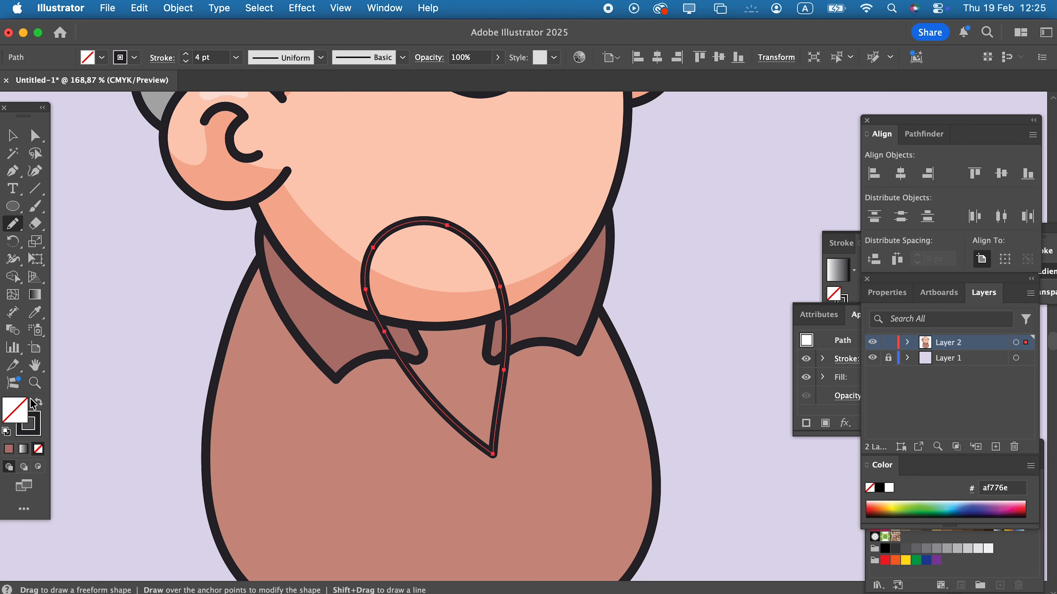
double_click(27, 412)
left_click_drag(671, 289, 641, 277)
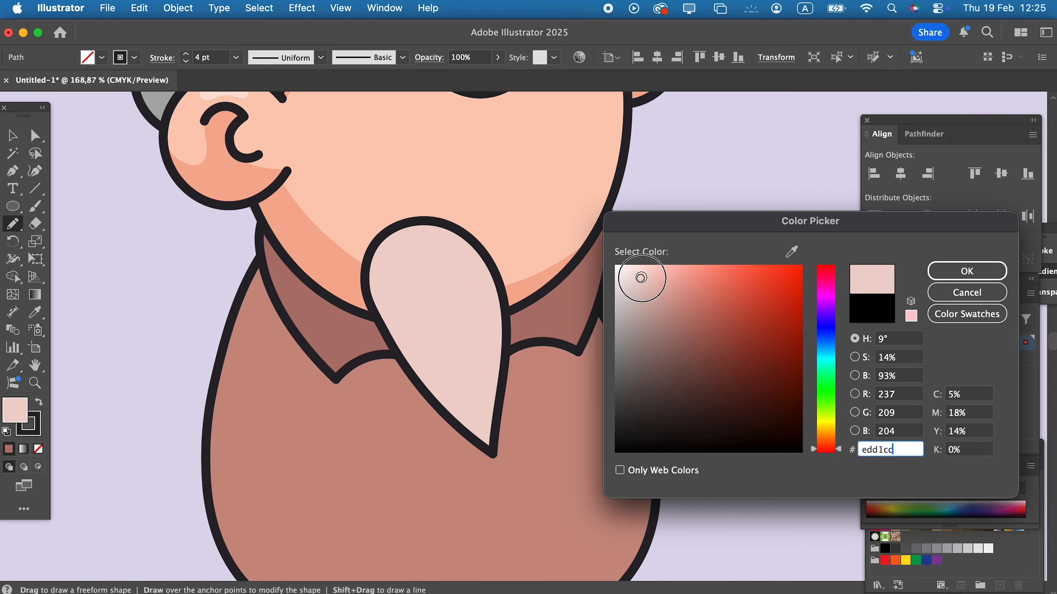
left_click(948, 270)
Step: Send the undershirt shape and the body to the back, behind the head and collar flaps
left_click(15, 137)
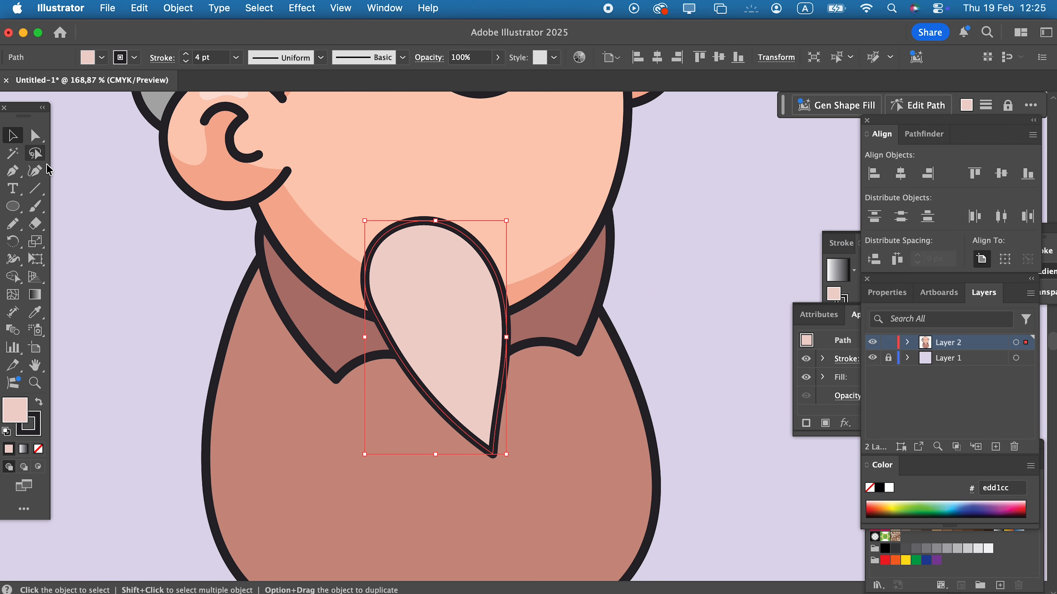
left_click(571, 480, "shift")
left_click(184, 9)
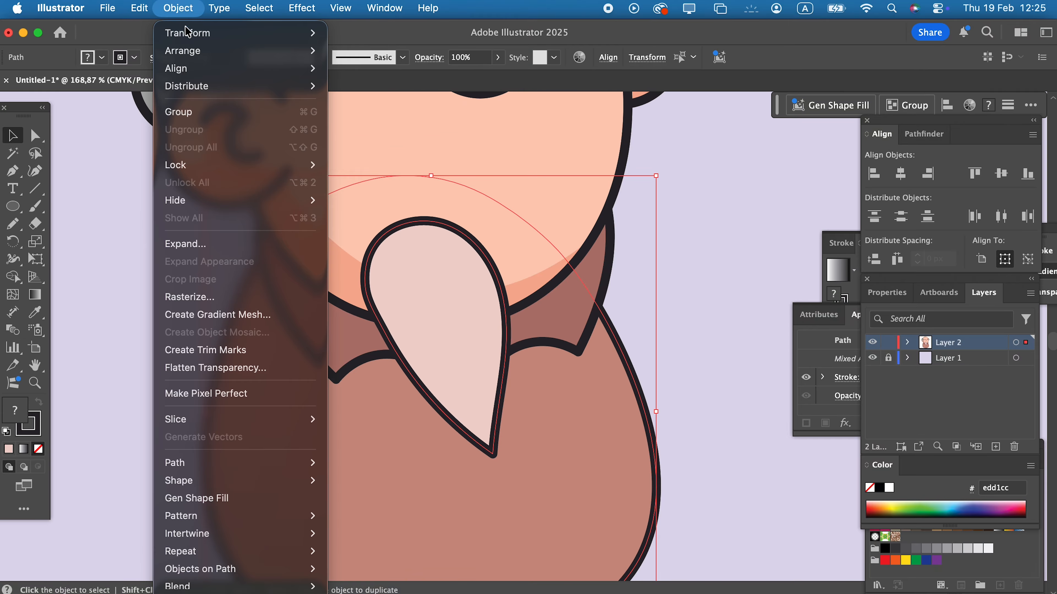
mouse_move(183, 47)
left_click(374, 102)
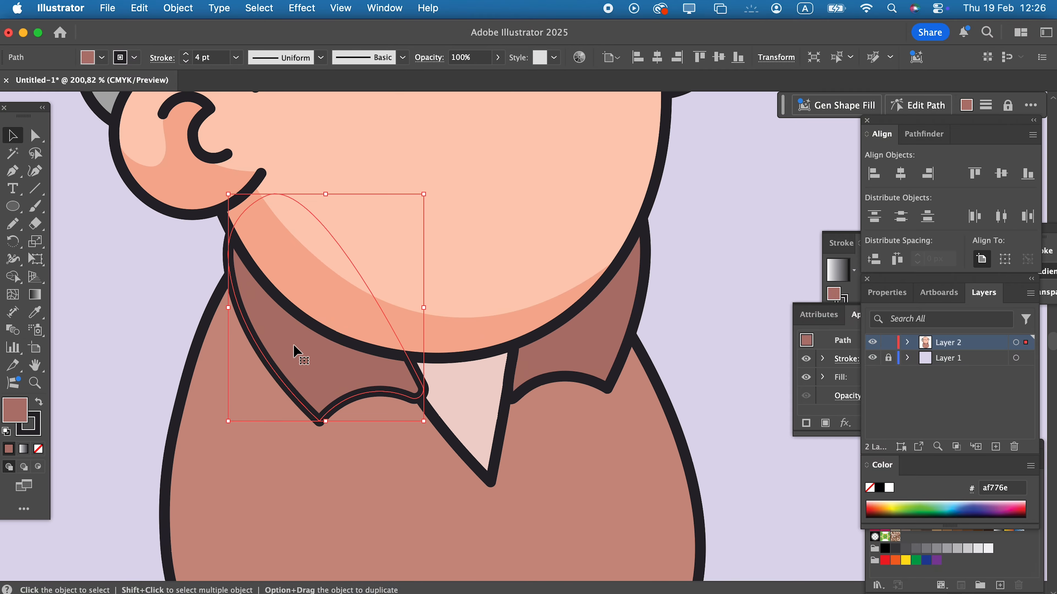
Step: Draw a closed shadow shape inside the left collar flap along the chin, using Draw Inside mode
left_click(38, 468)
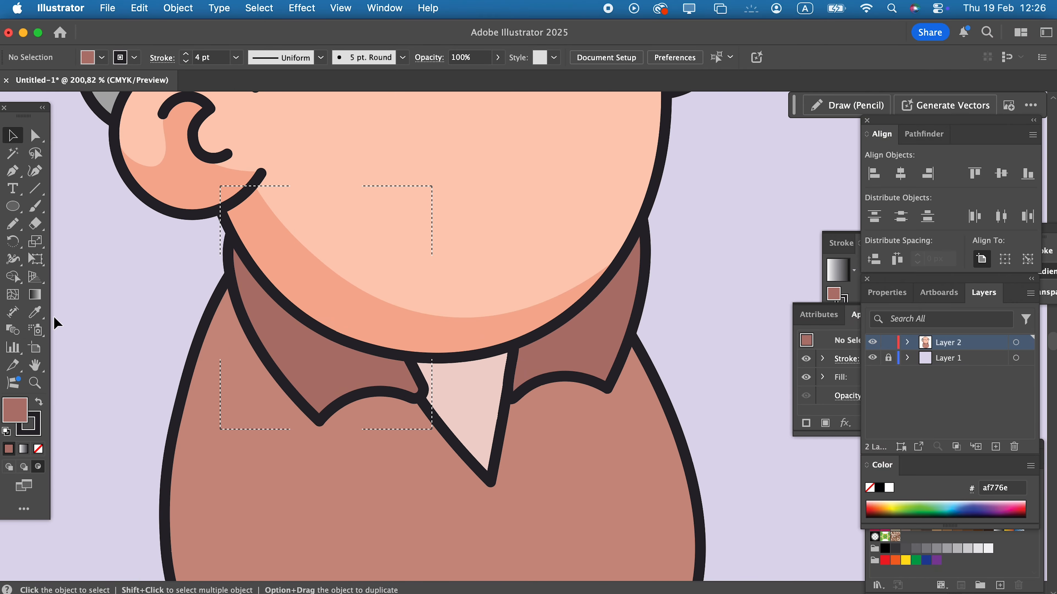
left_click(14, 225)
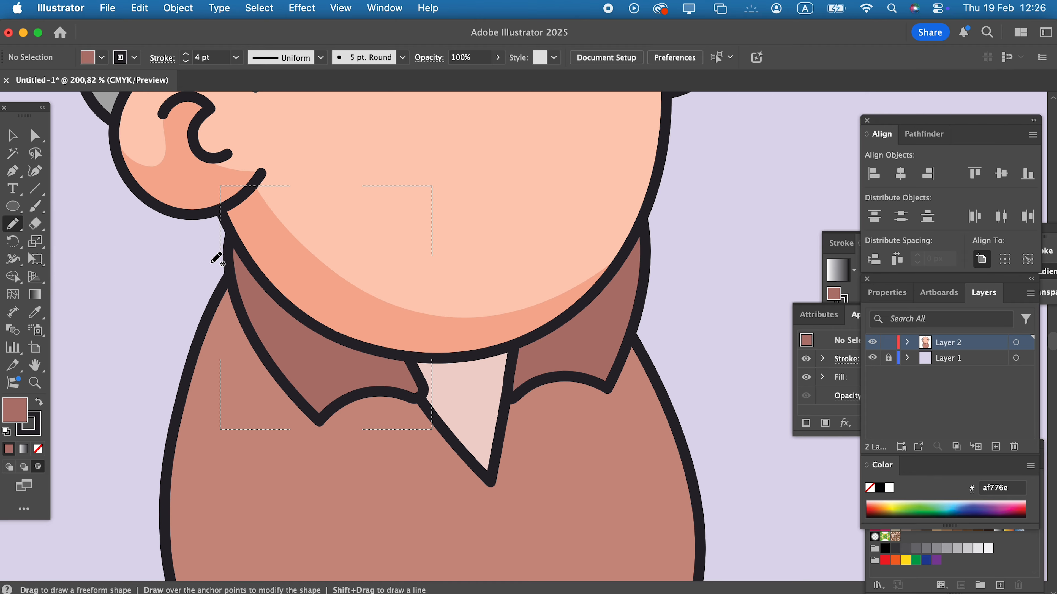
mouse_move(285, 331)
left_mouse_down()
mouse_move(339, 360)
mouse_move(483, 367)
left_mouse_up()
left_click_drag(174, 355, 239, 358)
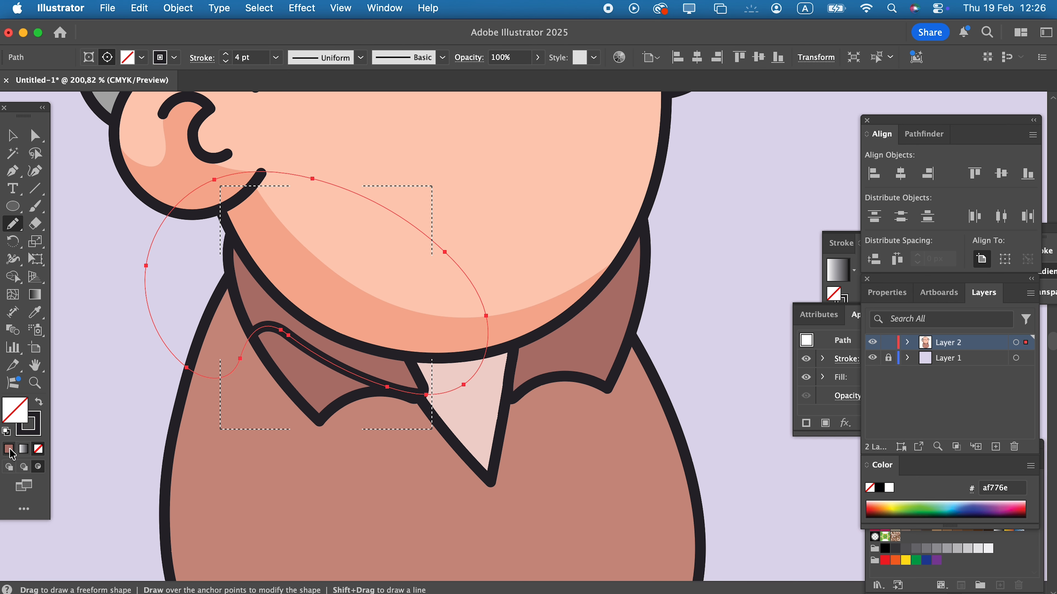
Step: Remove the left collar shadow's stroke and fill it with a35f58
left_click(9, 450)
left_click(38, 449)
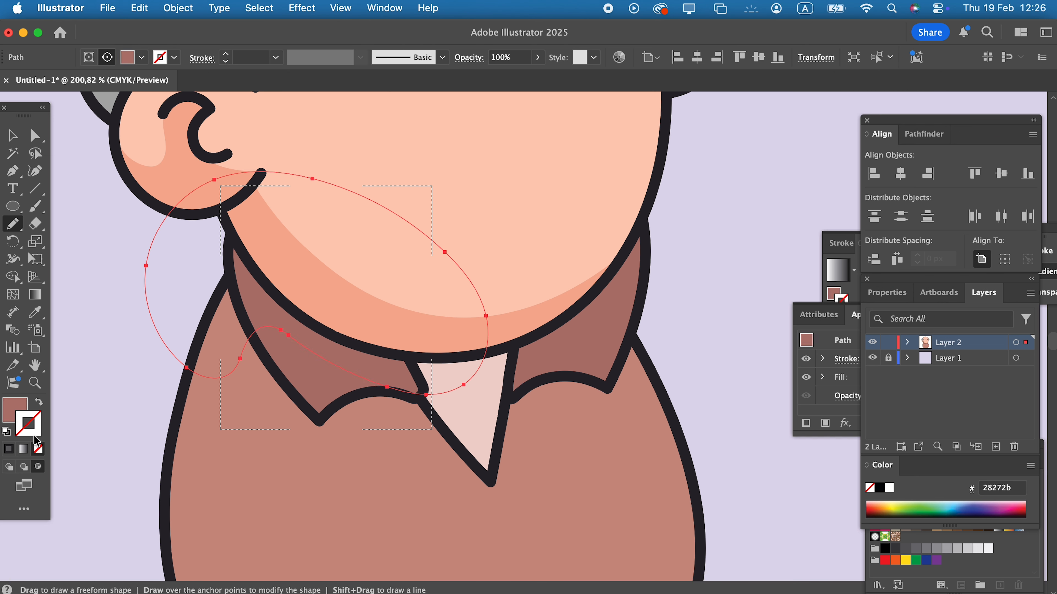
double_click(16, 414)
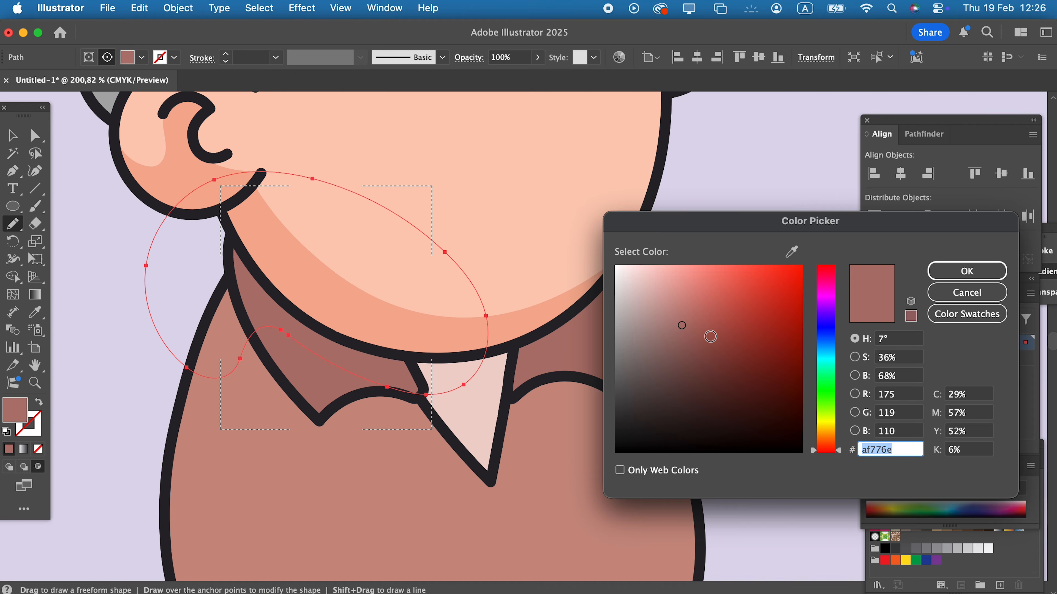
left_click(701, 335)
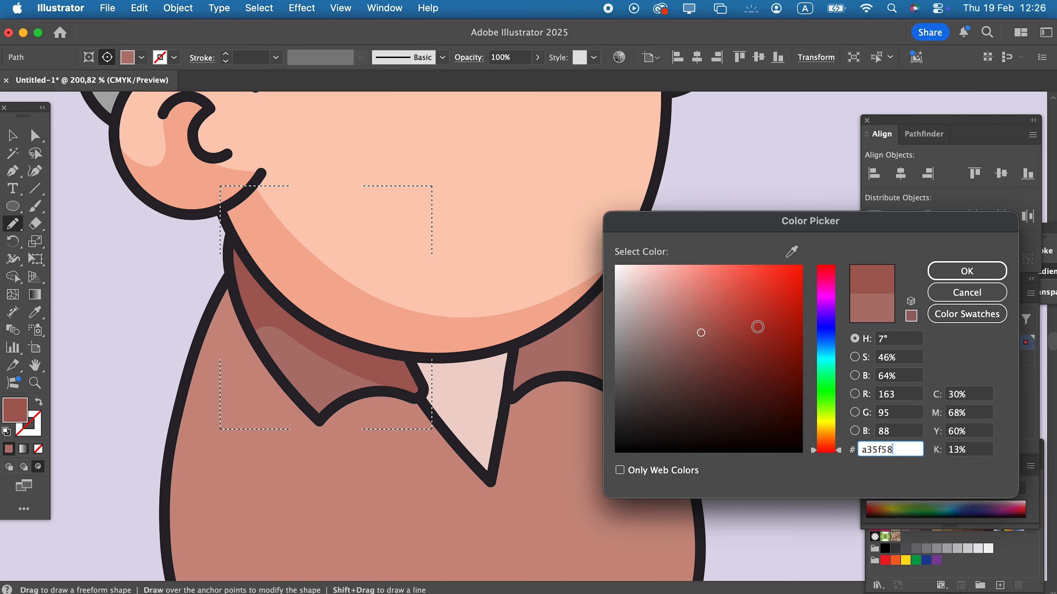
left_click(966, 271)
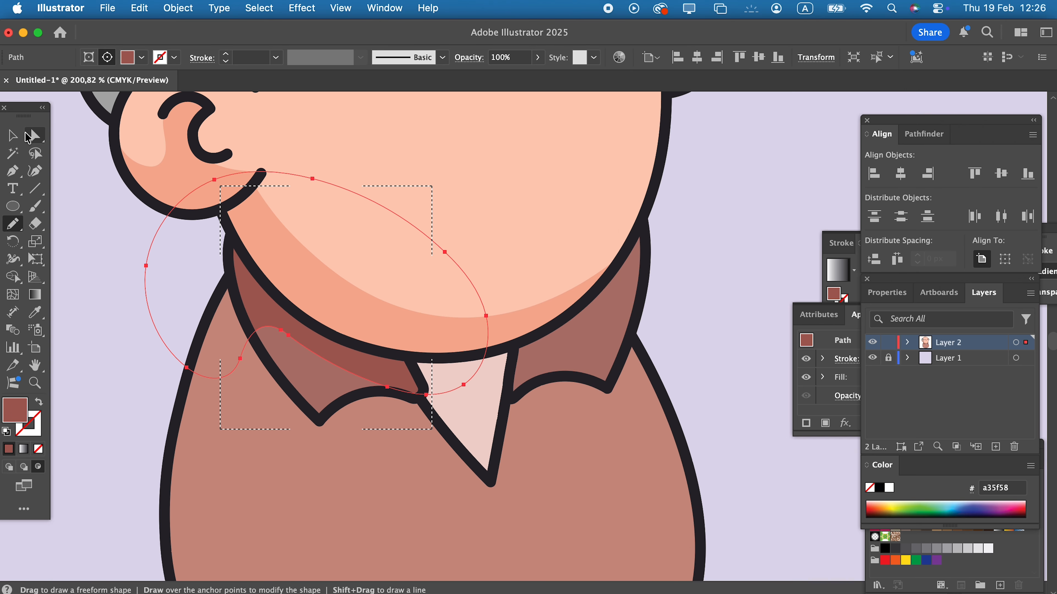
Step: Draw a closed shadow shape inside the right collar flap along the chin, copying the left collar shadow's fill and missing stroke
key("super+z")
key("super+z")
mouse_move(483, 184)
left_mouse_down()
mouse_move(614, 347)
mouse_move(511, 399)
left_mouse_up()
key("v")
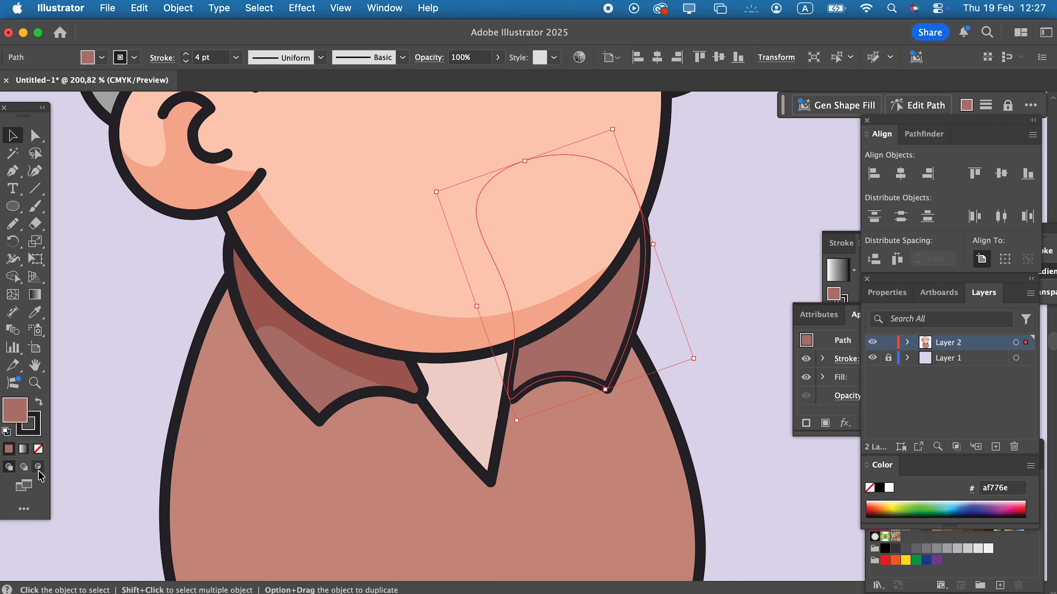
left_click(39, 467)
left_click(15, 226)
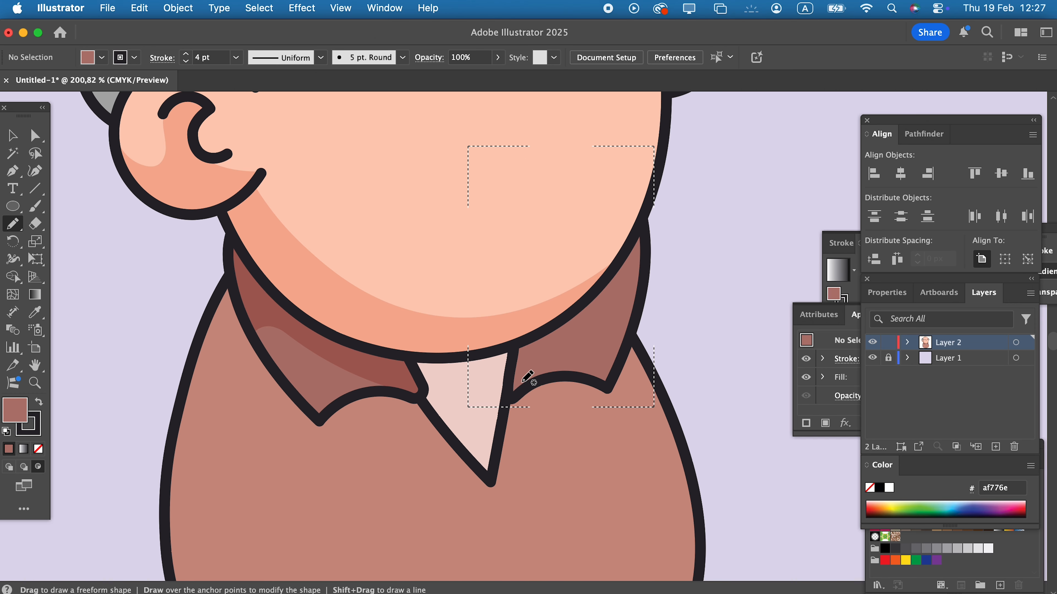
left_click_drag(507, 370, 609, 300)
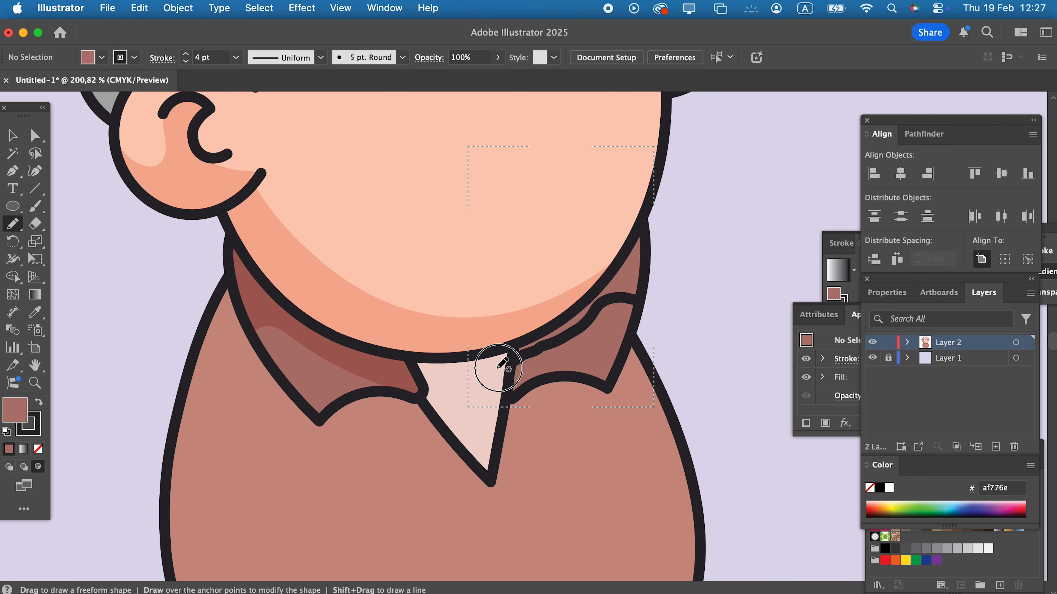
left_click_drag(501, 373, 490, 383)
left_click(34, 318)
left_click(372, 359)
left_click(34, 137)
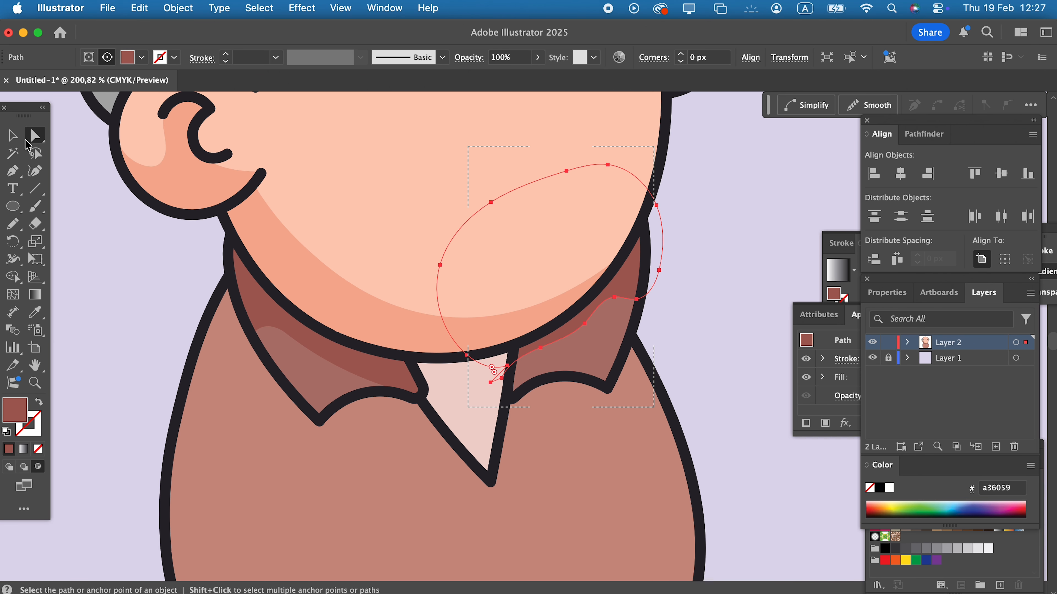
Step: Draw a curved fold line running down the body from the tip of the undershirt, with the body's black 4 pt stroke
left_click(730, 319)
key("n")
scroll(730, 319, "down", 5)
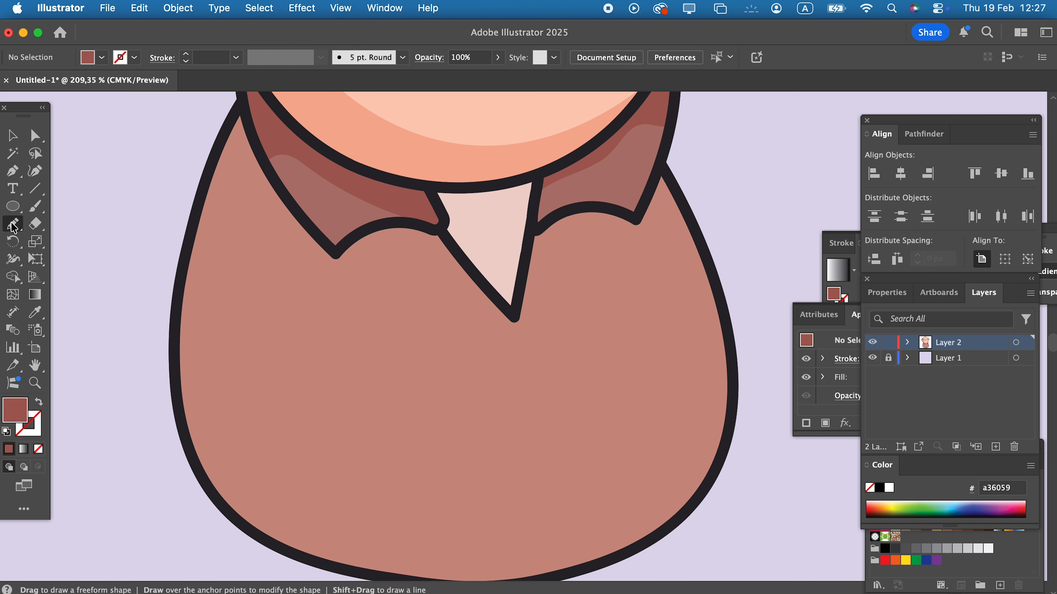
left_click_drag(573, 472, 519, 332)
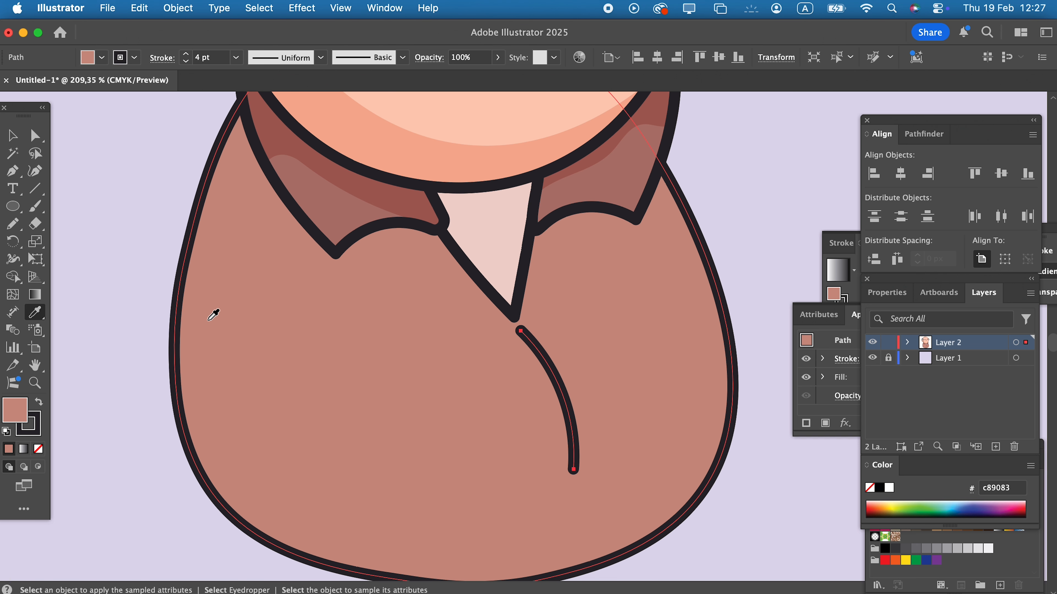
Step: Draw a closed hem band across the bottom of the body and copy the body's fill and stroke onto it
scroll(185, 321, "down", 5)
mouse_move(167, 365)
left_mouse_down()
mouse_move(170, 399)
mouse_move(238, 426)
mouse_move(408, 456)
mouse_move(511, 448)
mouse_move(575, 425)
mouse_move(649, 368)
mouse_move(628, 289)
mouse_move(257, 293)
mouse_move(170, 327)
left_mouse_up()
scroll(226, 342, "up", 5)
left_click(37, 315)
scroll(278, 182, "down", 2)
left_click(285, 189)
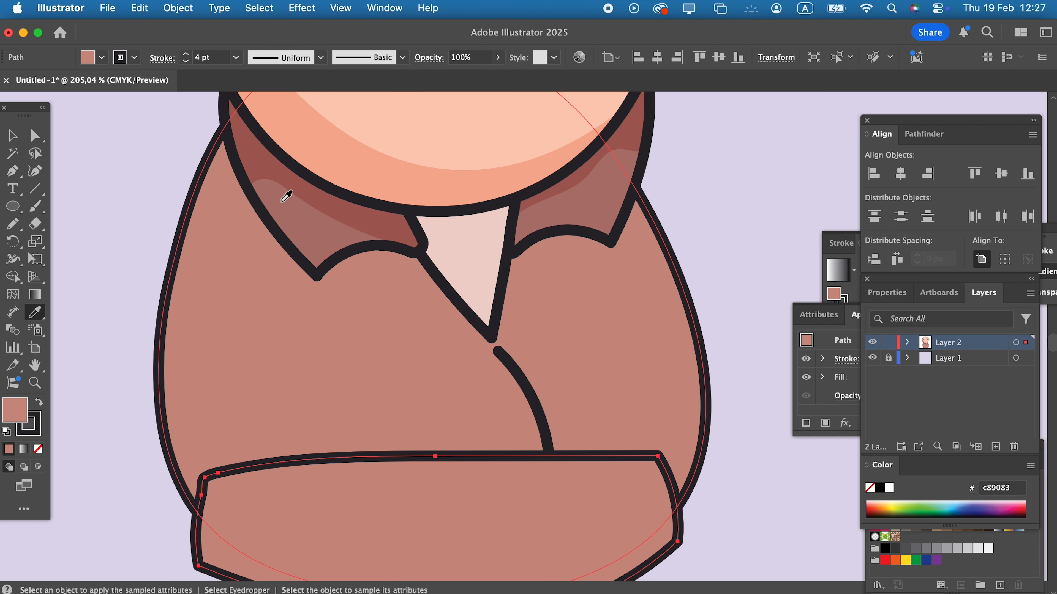
Step: Send the hem band to the back, behind the body
key("z")
scroll(260, 252, "down", 2)
left_click(12, 137)
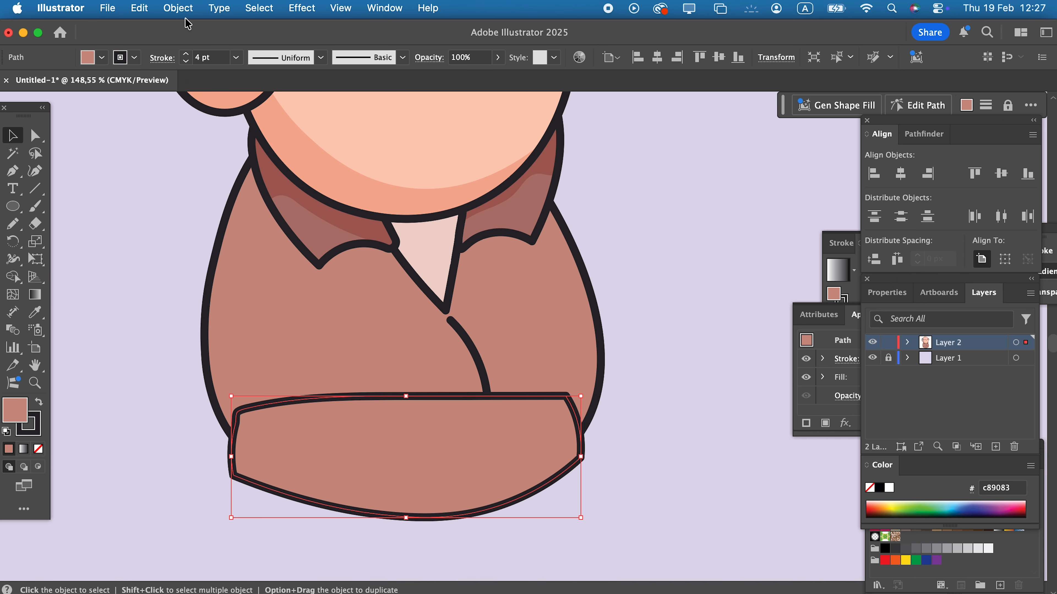
left_click(186, 9)
mouse_move(233, 50)
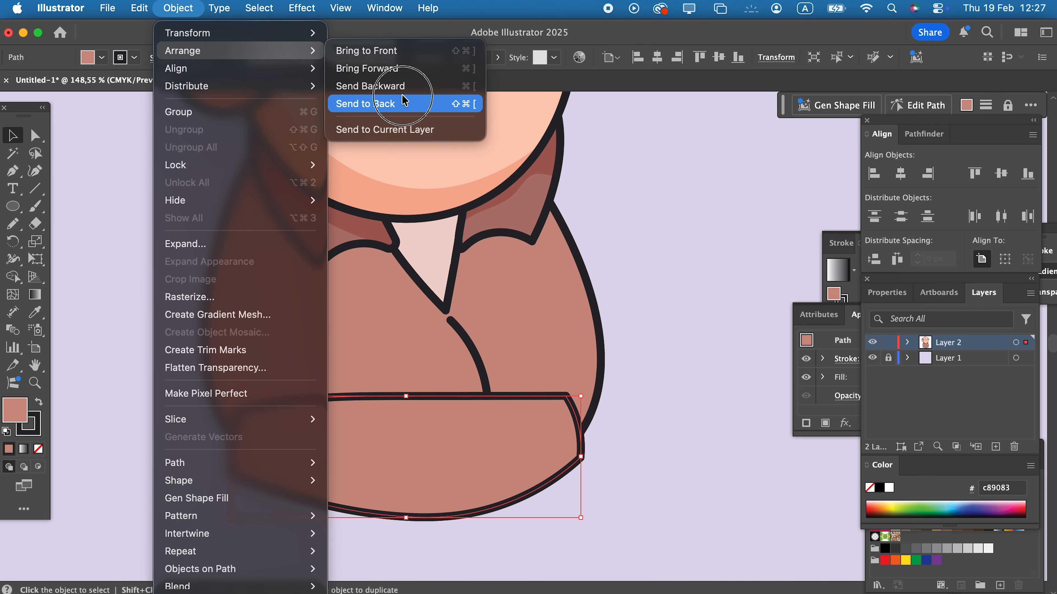
left_click(405, 103)
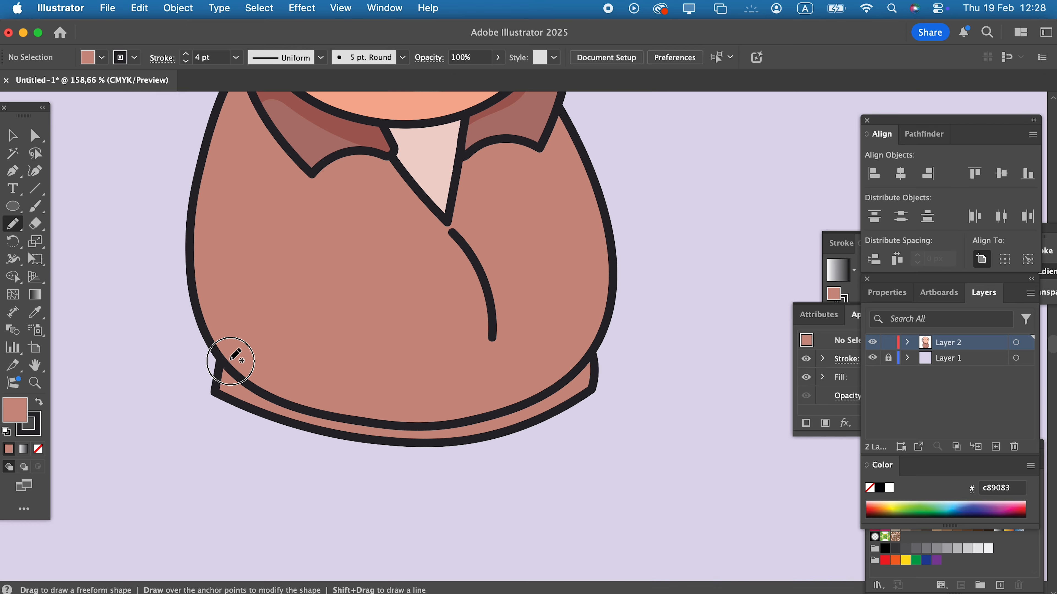
Step: Draw a closed oval hip shape over the lower body and hem, and fill it with blue 626e8e
mouse_move(230, 358)
left_mouse_down()
mouse_move(247, 426)
mouse_move(291, 456)
mouse_move(419, 474)
mouse_move(532, 451)
mouse_move(579, 404)
mouse_move(583, 365)
mouse_move(564, 314)
mouse_move(458, 272)
mouse_move(319, 290)
mouse_move(230, 357)
left_mouse_up()
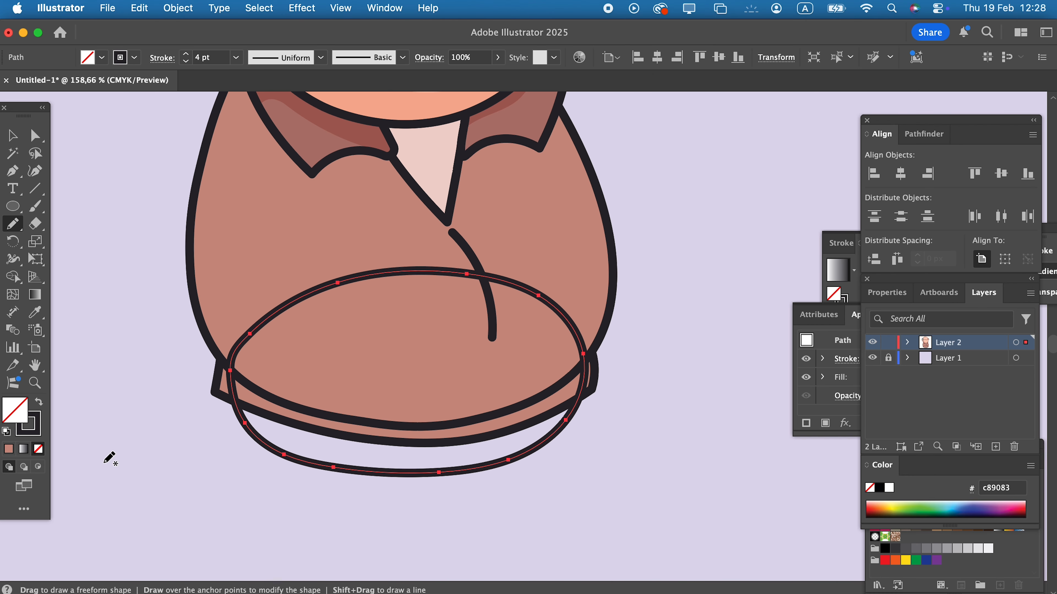
double_click(27, 416)
left_click(661, 354)
left_click(673, 348)
left_click_drag(828, 405, 825, 336)
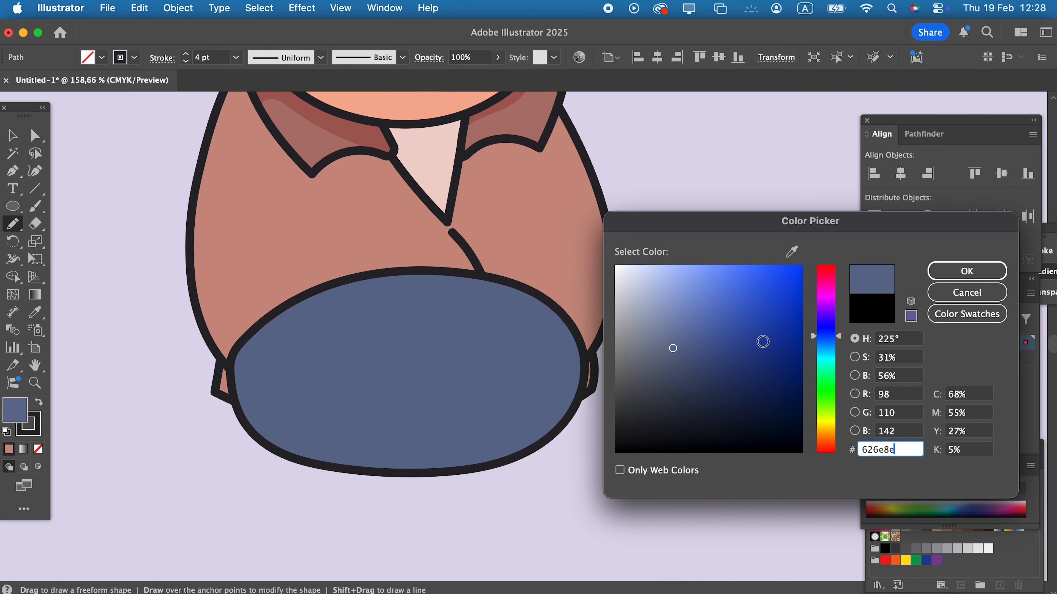
left_click(967, 271)
Step: Send the blue hip shape to the back, behind the body and hem
left_click(12, 135)
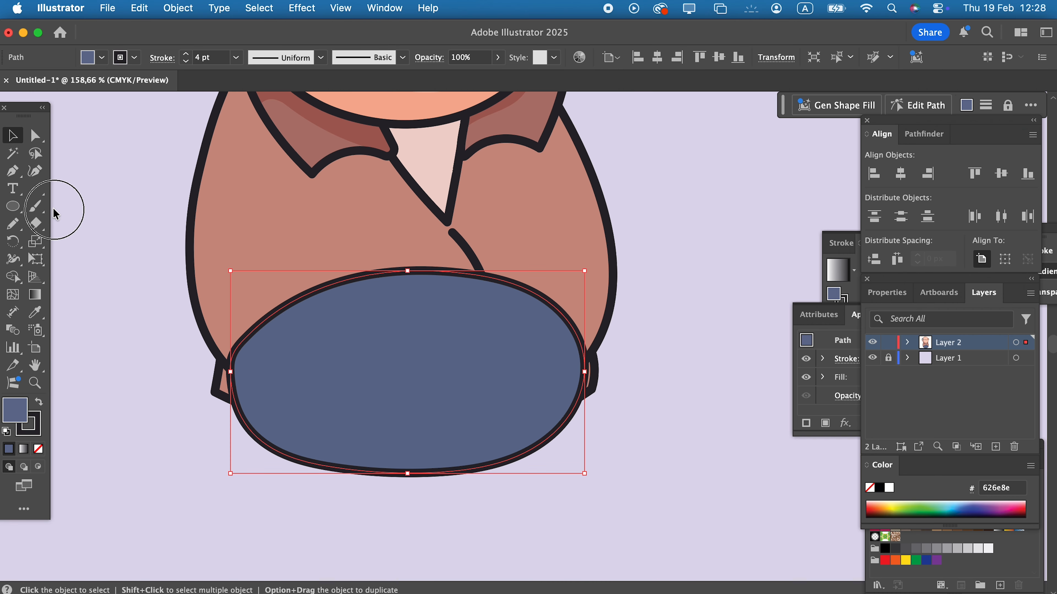
left_click(178, 8)
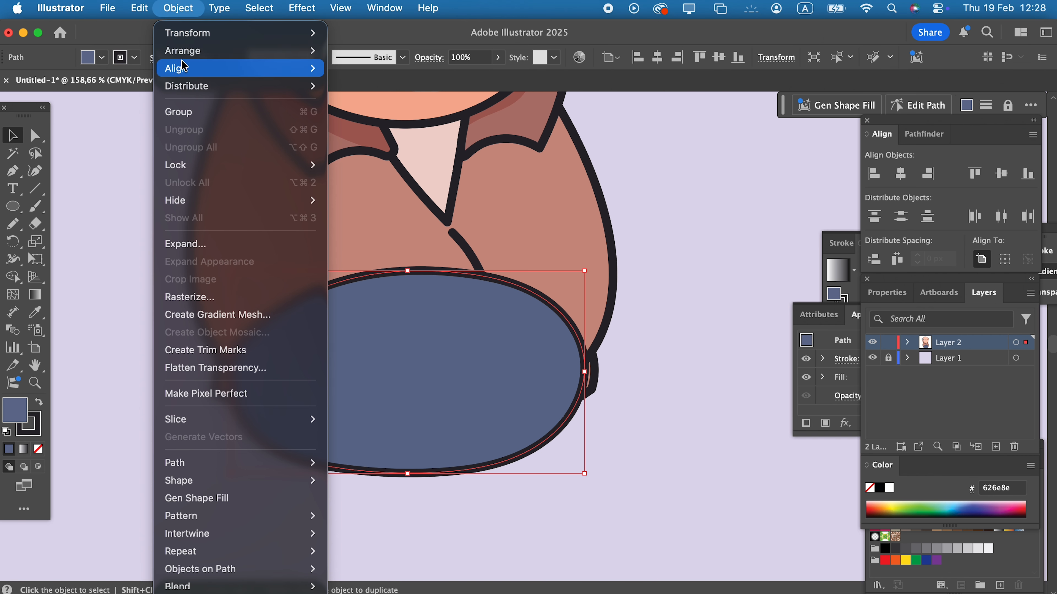
mouse_move(188, 57)
left_click(365, 103)
scroll(707, 366, "down", 5)
left_click(688, 395)
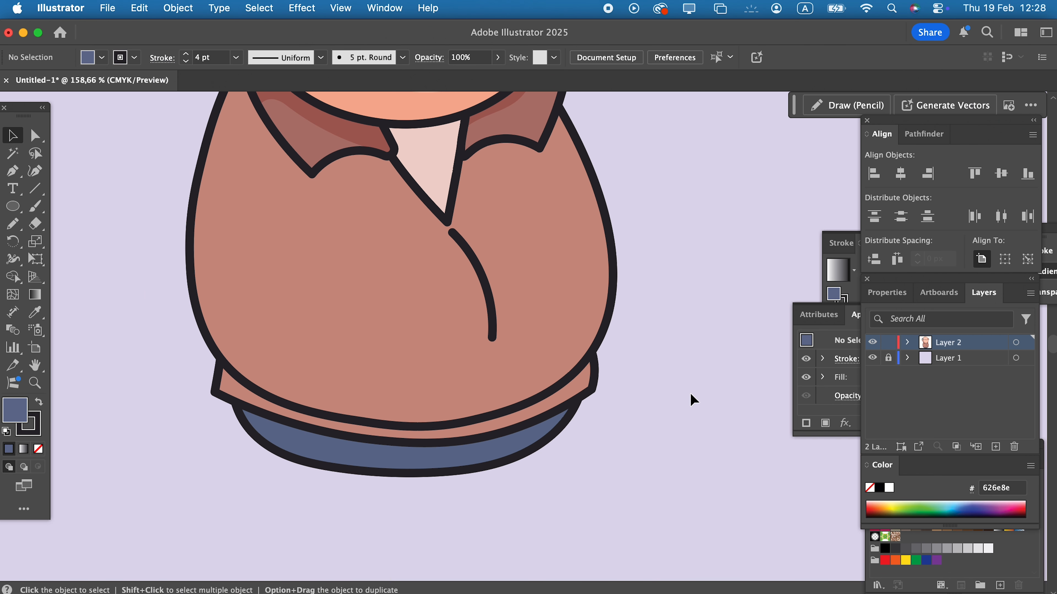
Step: Draw a long closed left trouser leg down from the hem and copy the hip shape's blue fill and stroke onto it
left_click(12, 224)
left_click_drag(379, 412, 391, 363)
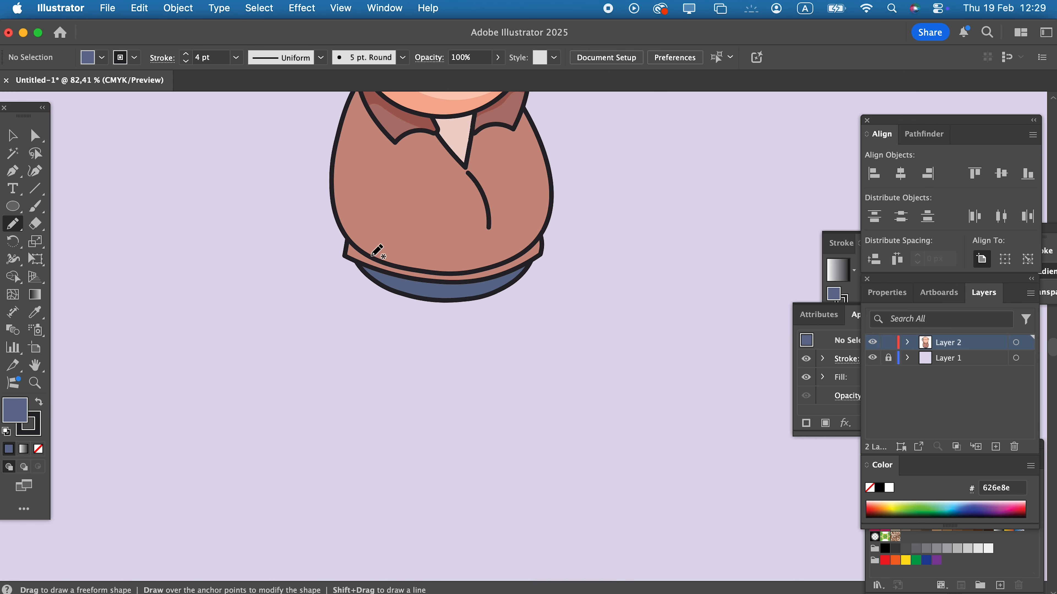
mouse_move(373, 312)
left_mouse_down()
mouse_move(363, 510)
mouse_move(403, 516)
mouse_move(433, 506)
mouse_move(431, 372)
mouse_move(420, 272)
mouse_move(374, 255)
left_mouse_up()
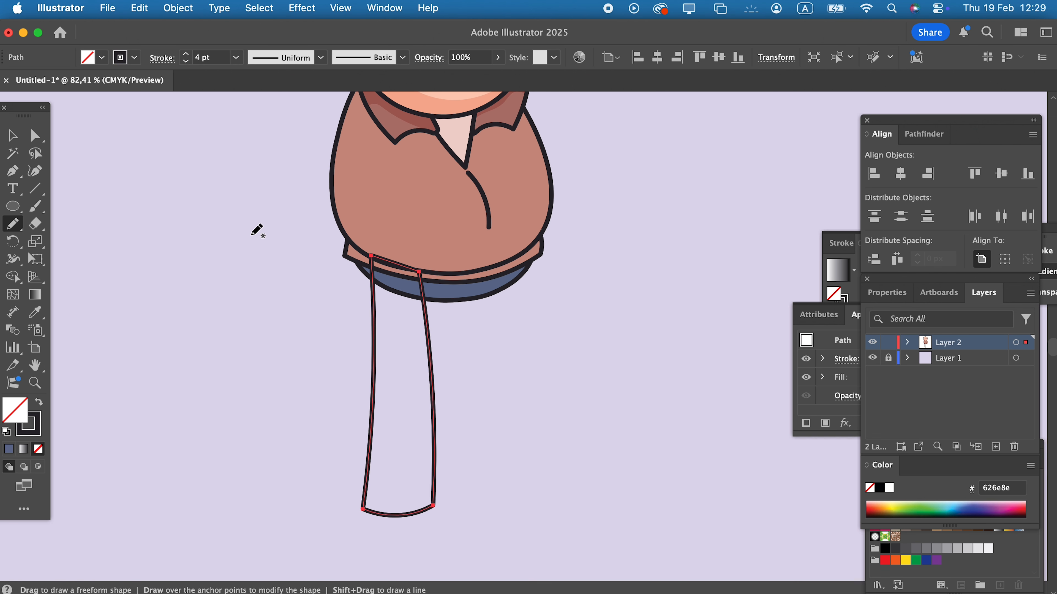
left_click(36, 315)
left_click(491, 294)
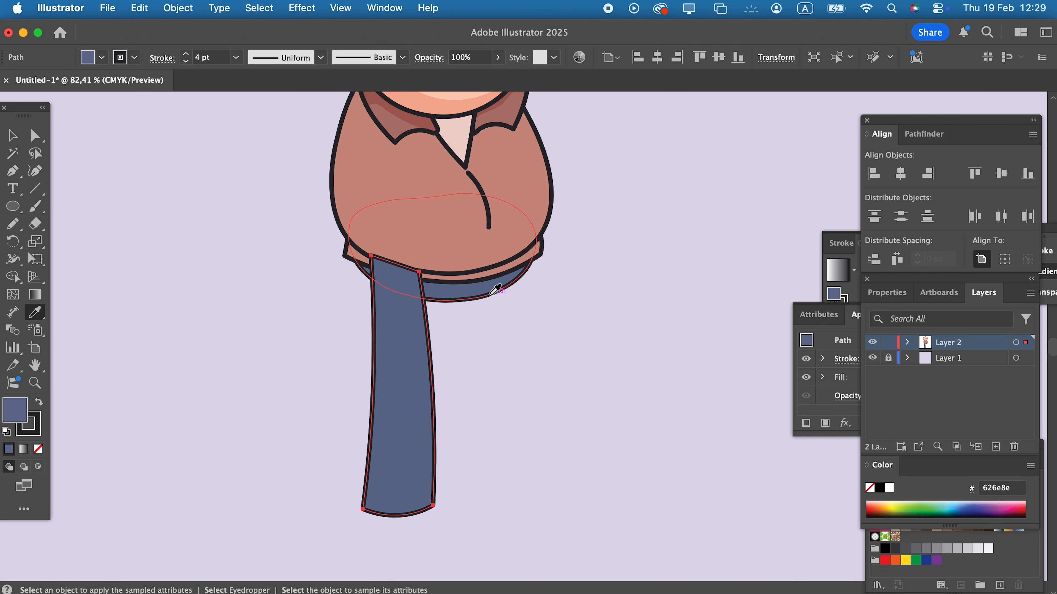
Step: Send the left trouser leg and the hip shape together to the back, behind the body and hem
left_click(12, 136)
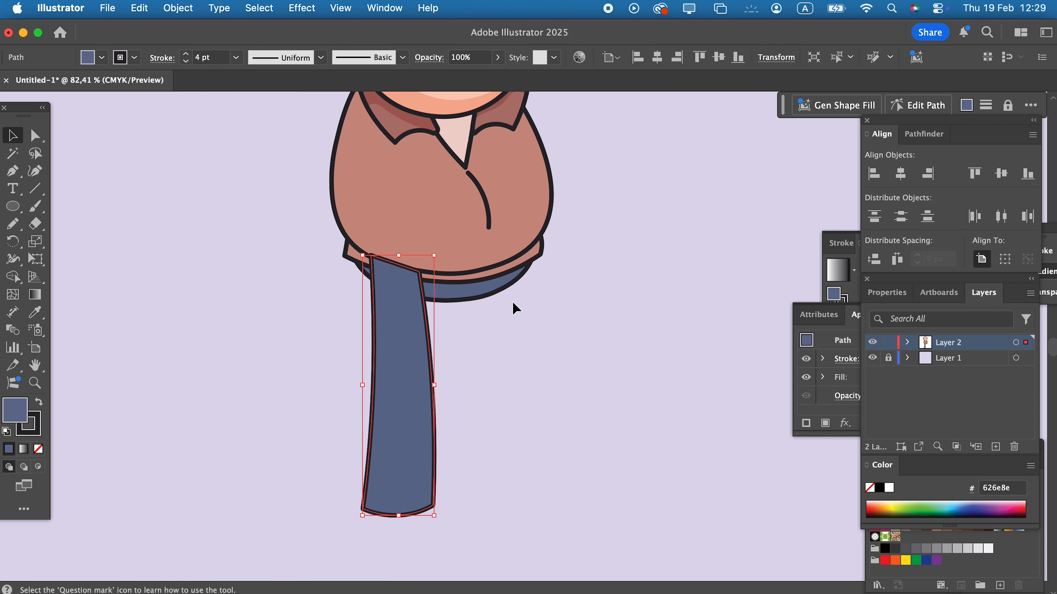
left_click(499, 291, "shift")
left_click(192, 16)
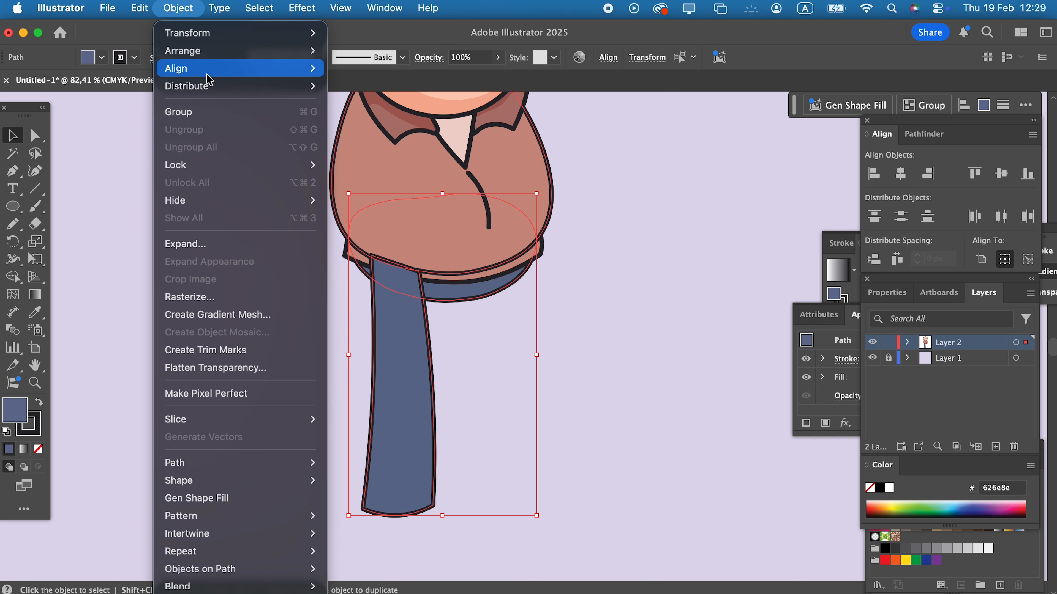
mouse_move(291, 51)
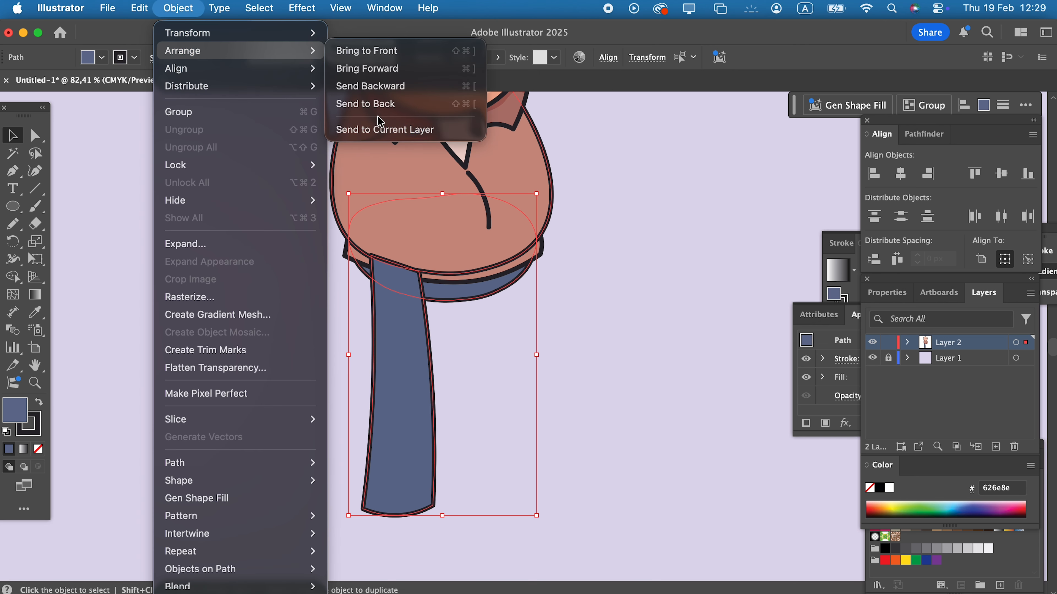
left_click(366, 104)
left_click(678, 409)
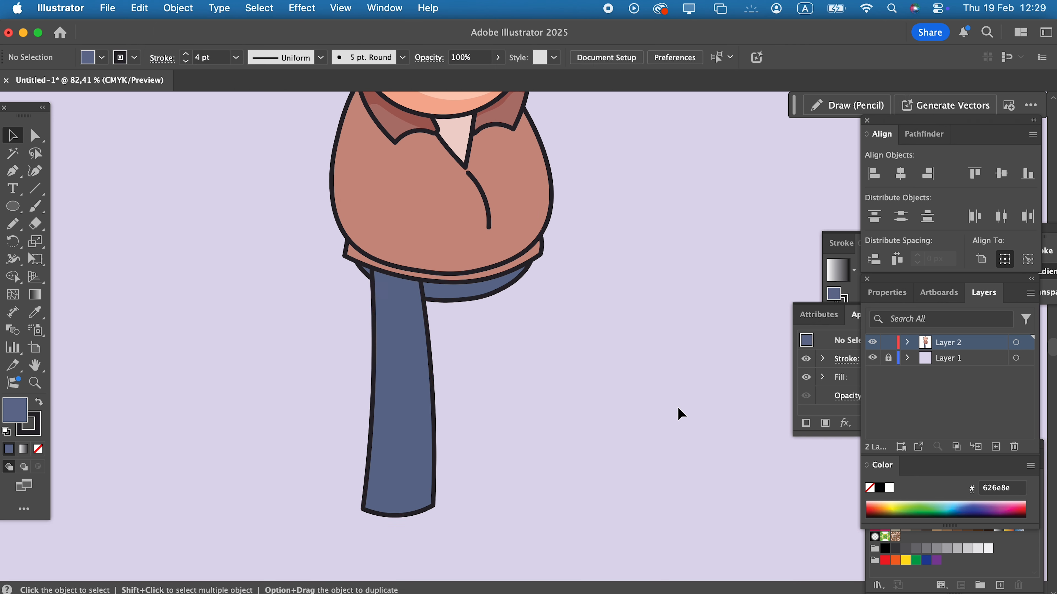
Step: Isolate the left trouser leg and remove its top edge to leave the path open, then exit isolation
left_click(416, 445)
double_click(396, 389)
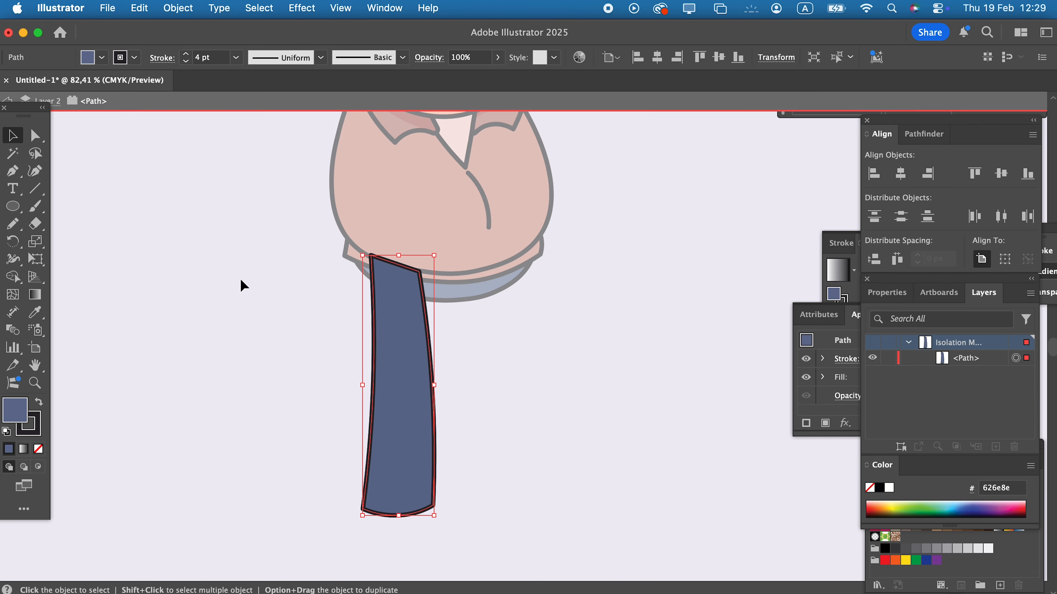
left_click(37, 135)
left_click(400, 250)
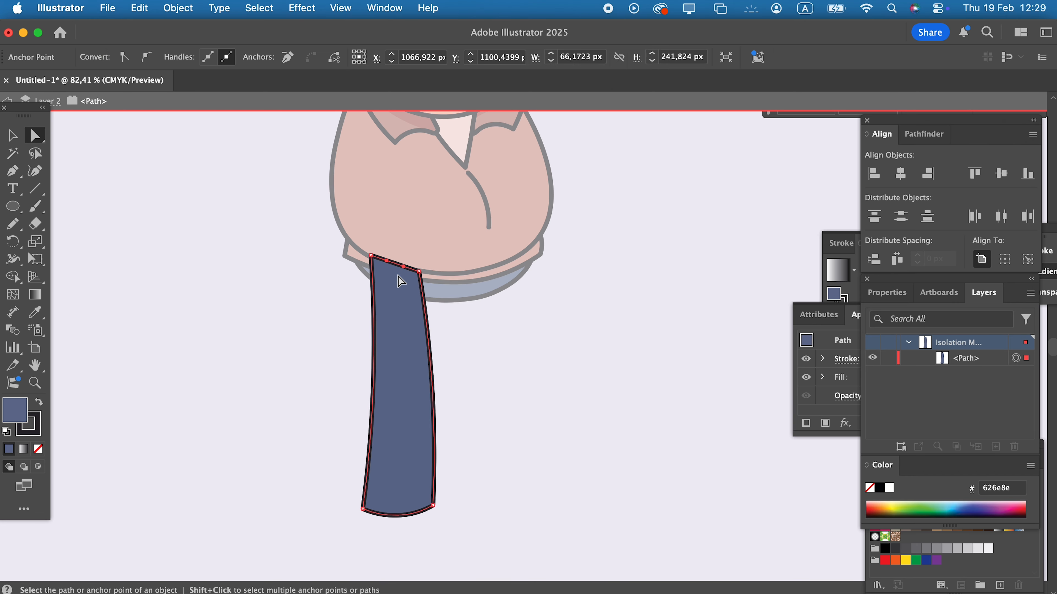
double_click(563, 377)
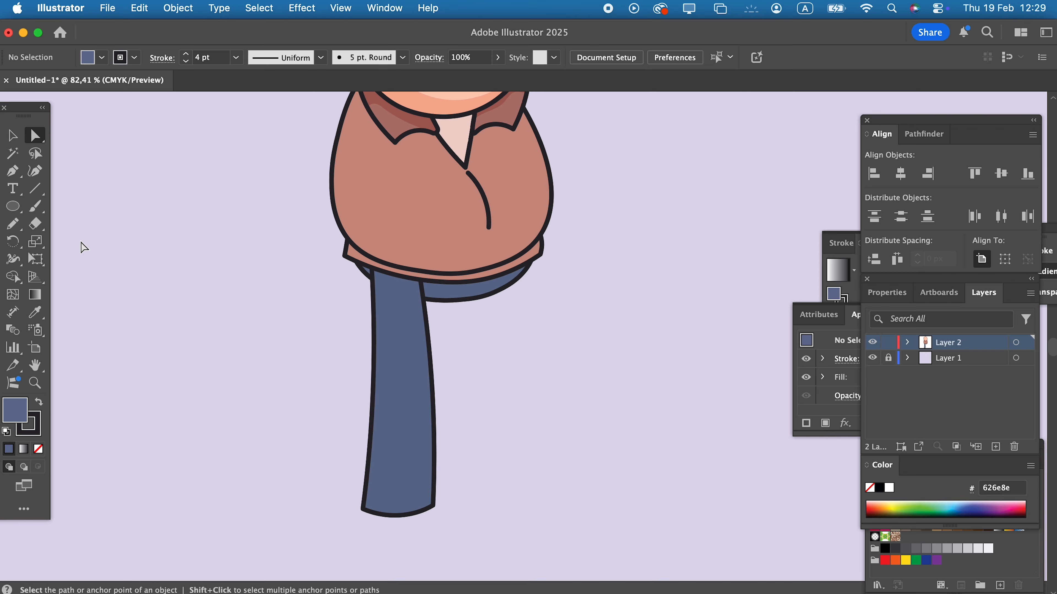
Step: Reshape the left trouser leg with the Curvature tool, widening and straightening it and lowering the upper end of its inner edge
left_click(22, 139)
left_click(394, 396)
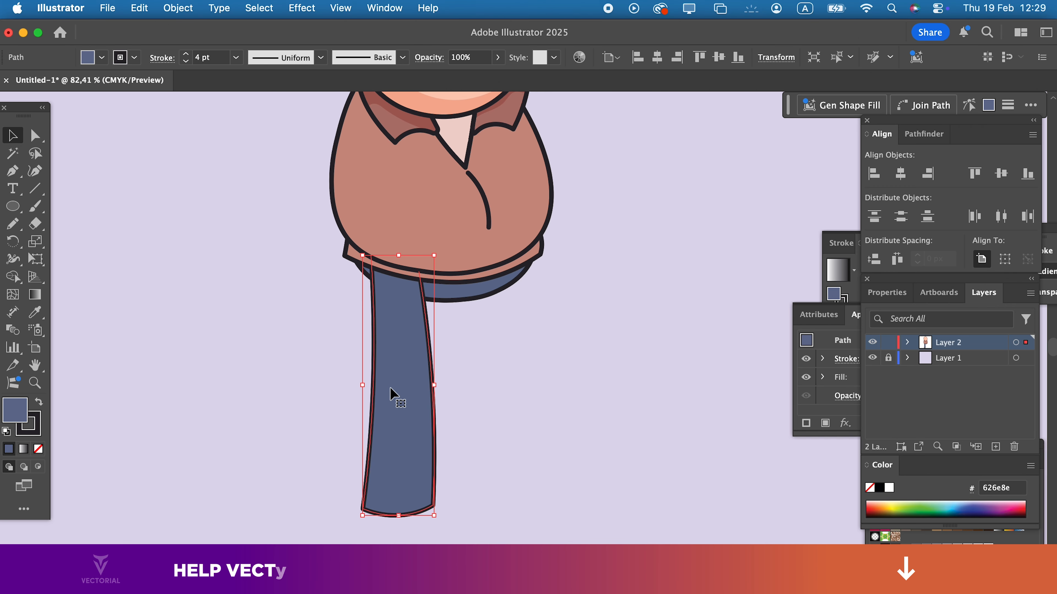
left_click(43, 177)
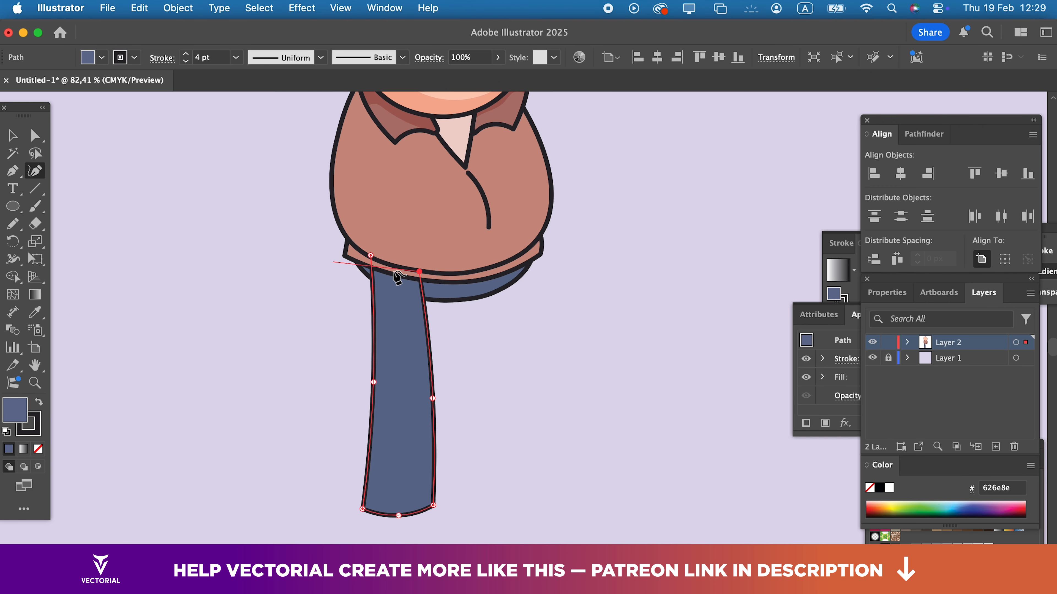
left_click_drag(370, 255, 359, 240)
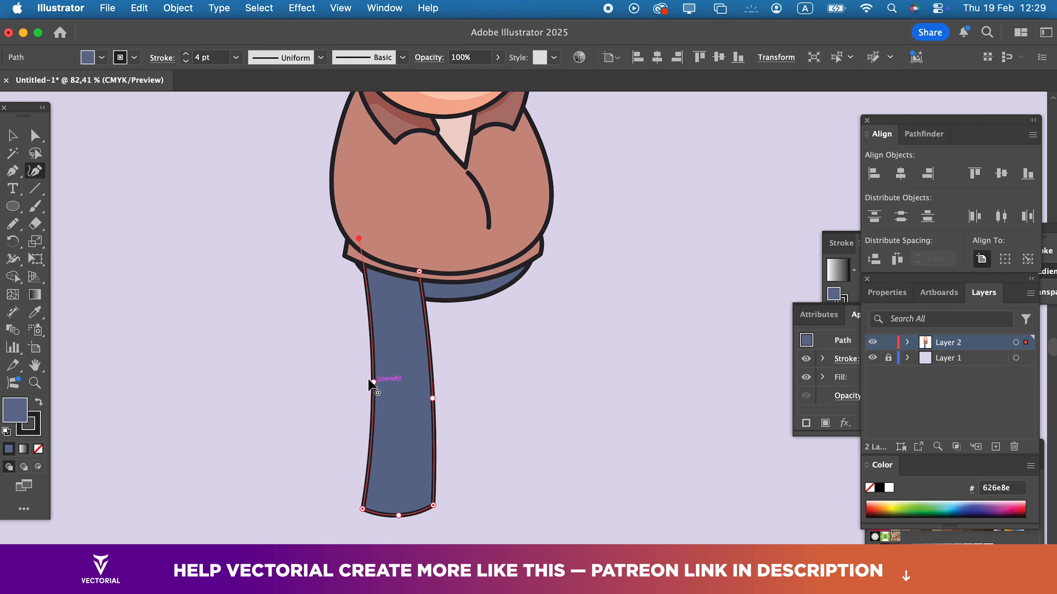
left_click_drag(369, 380, 357, 346)
mouse_move(419, 271)
left_mouse_down()
mouse_move(450, 269)
mouse_move(429, 267)
left_mouse_up()
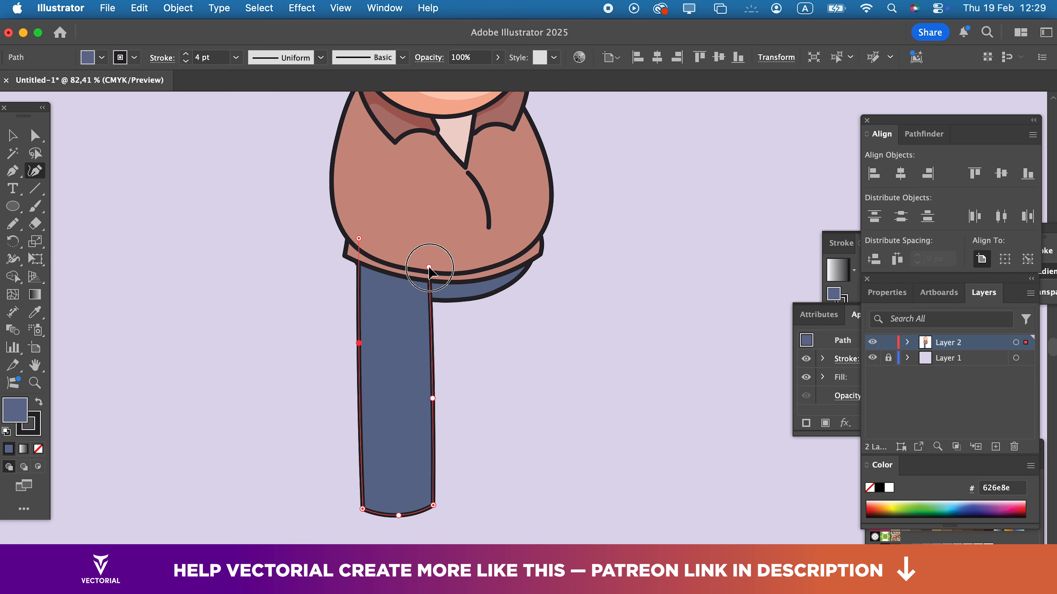
left_click_drag(433, 505, 435, 509)
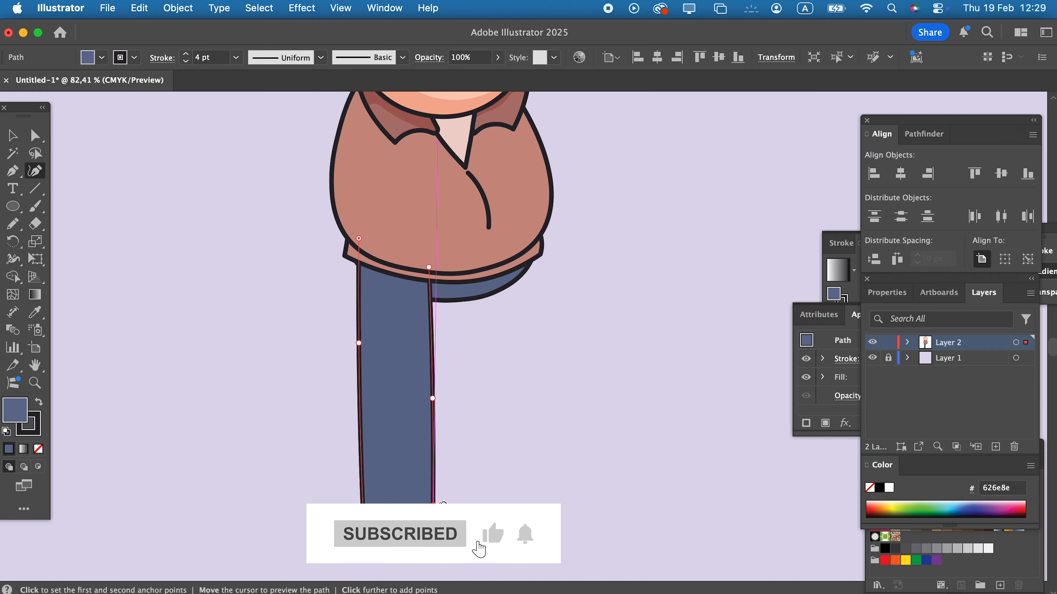
left_click_drag(430, 277, 430, 297)
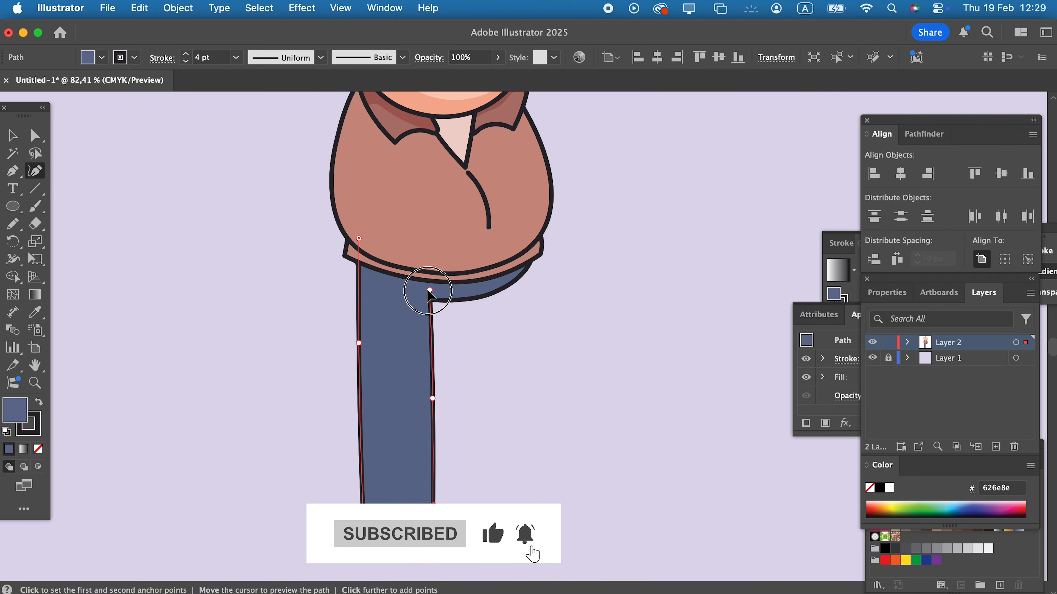
Step: Copy and paste the left trouser leg, and place the duplicate under the body as the right leg
left_click(12, 135)
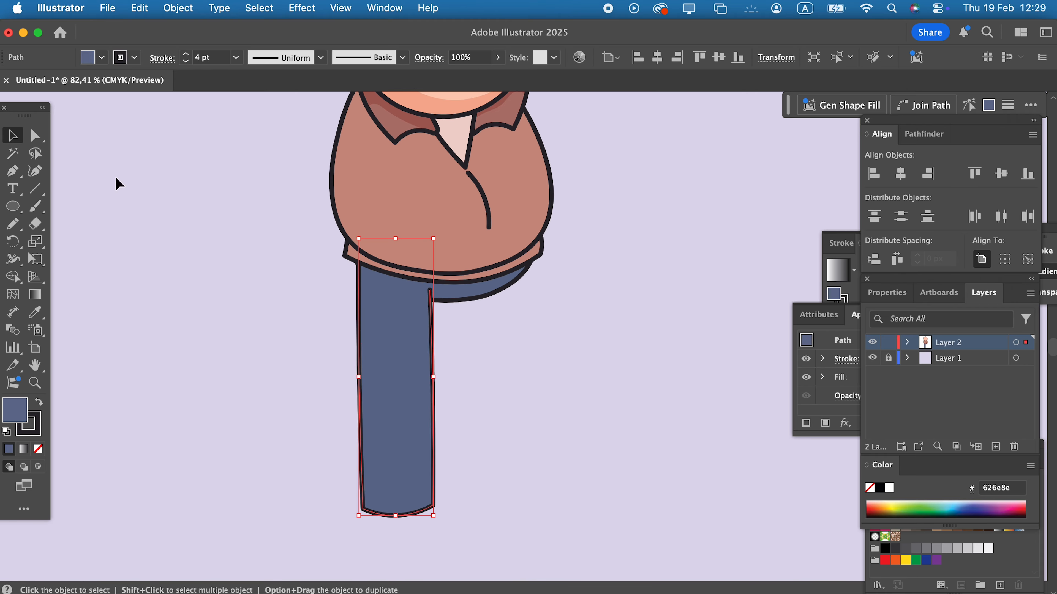
left_click(549, 401)
left_click_drag(549, 401, 526, 409)
left_click(390, 472)
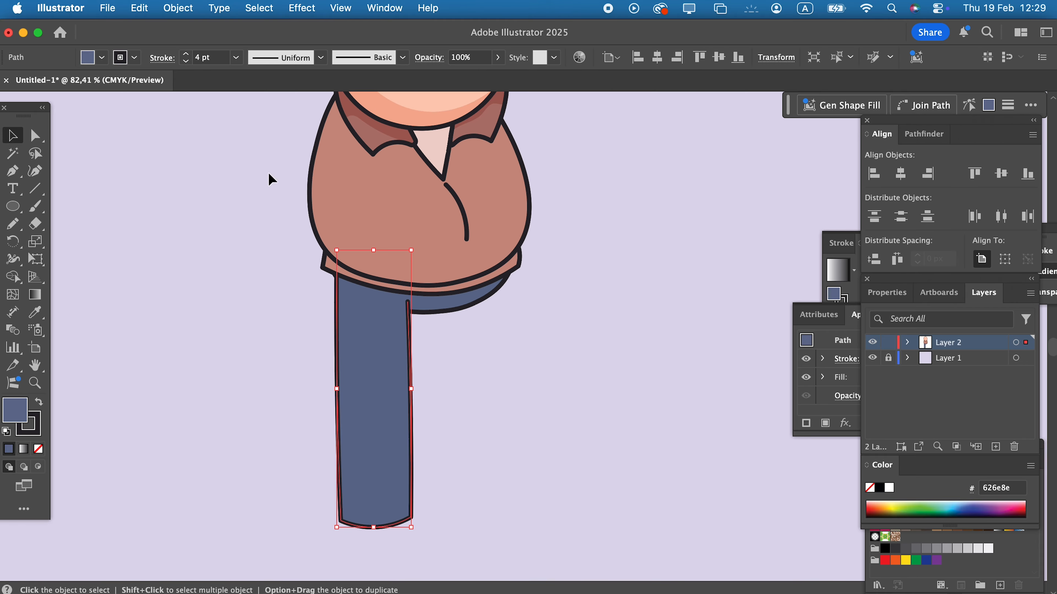
left_click(139, 8)
left_click(145, 94)
left_click(141, 8)
left_click(200, 130)
left_click_drag(398, 381, 488, 384)
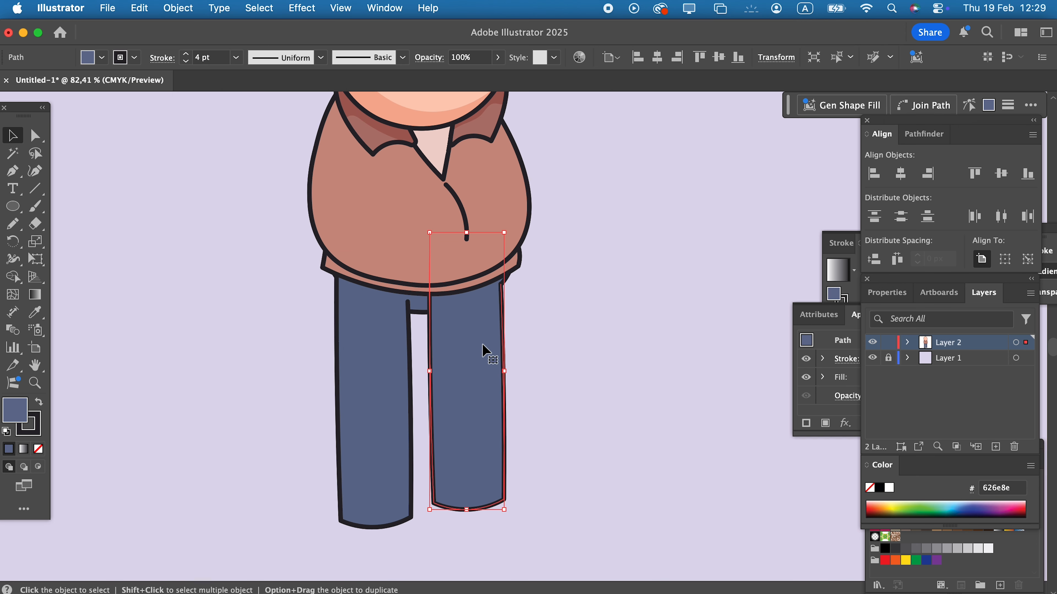
Step: Send the right trouser leg to the back, behind the hip shape and body
left_click(174, 9)
mouse_move(196, 47)
left_click(365, 102)
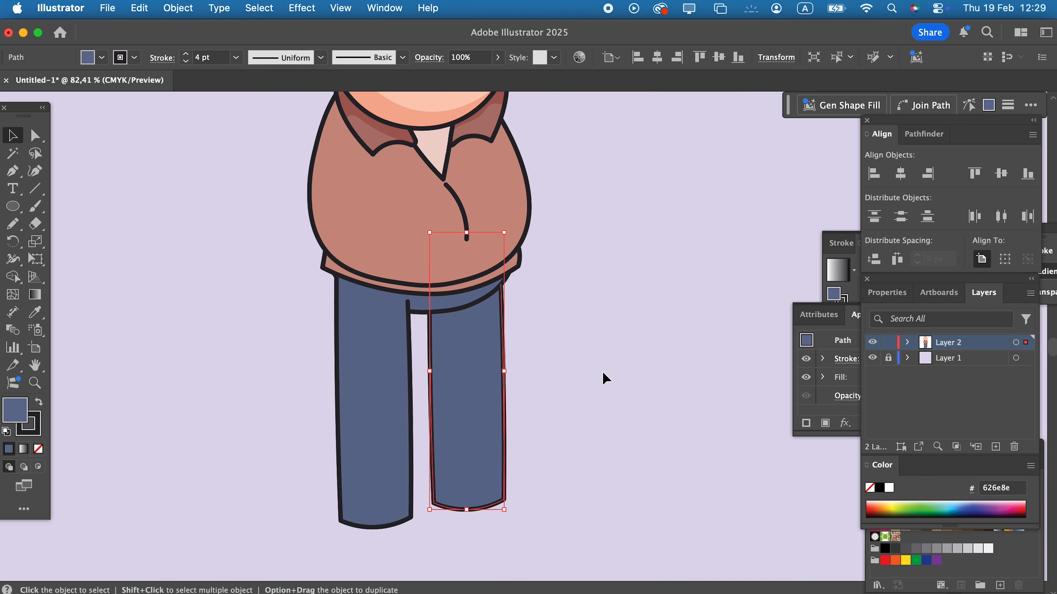
left_click(606, 379)
Step: Draw a freehand arm outline from the left shoulder down around the hem and back up over the belly to the body's left edge
left_click_drag(617, 413, 679, 394)
left_click_drag(540, 372, 545, 360)
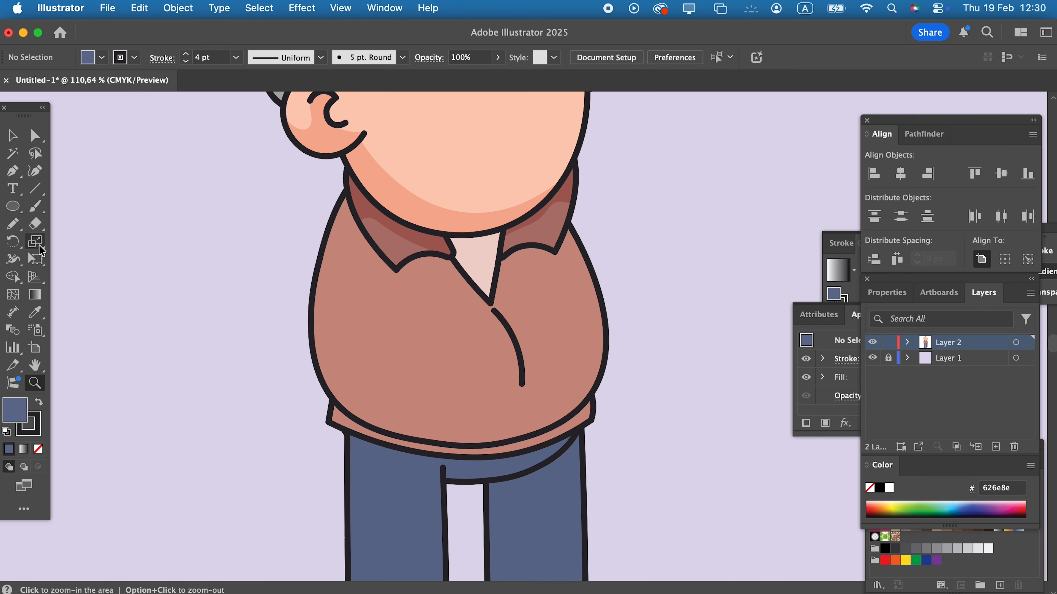
left_click(16, 224)
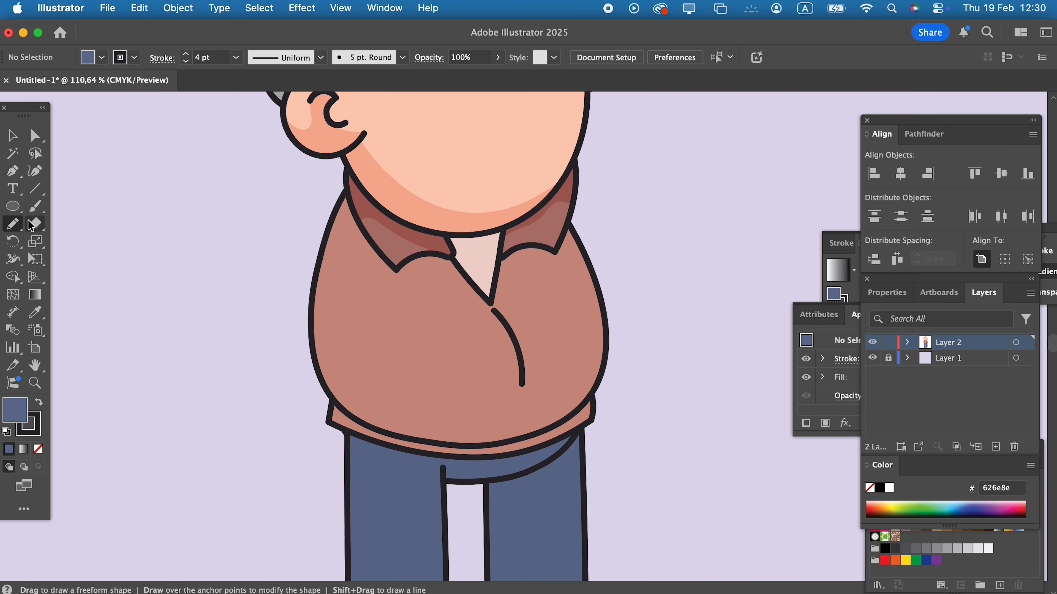
mouse_move(326, 220)
left_mouse_down()
mouse_move(285, 300)
mouse_move(265, 387)
mouse_move(278, 454)
mouse_move(311, 477)
mouse_move(370, 464)
mouse_move(434, 393)
mouse_move(424, 366)
mouse_move(371, 319)
left_mouse_up()
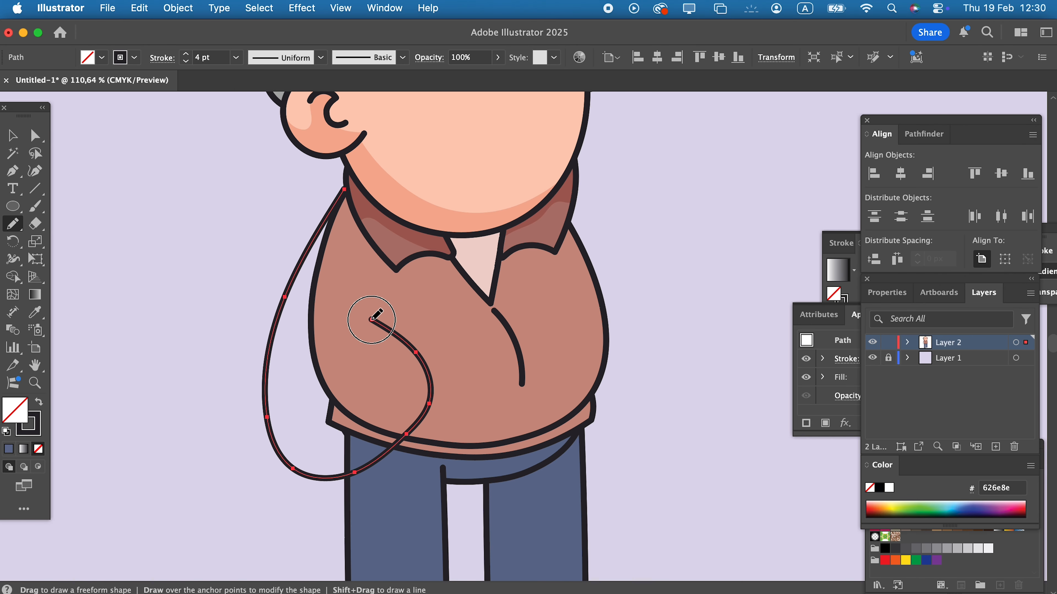
left_click_drag(371, 319, 312, 377)
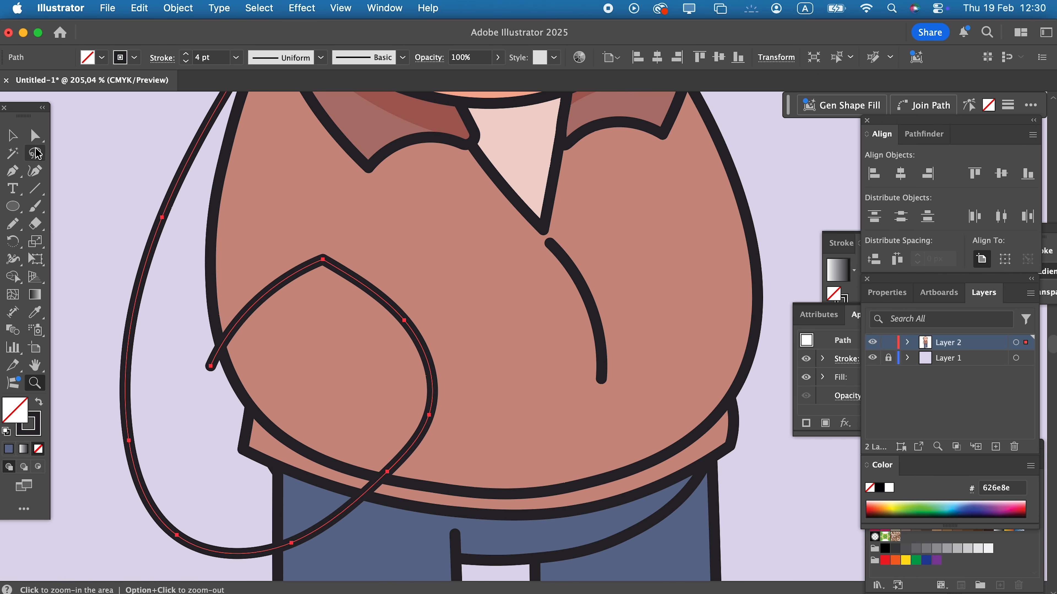
Step: Round the top of the left arm's hand-end outline and fill the arm with the shirt colour c89083
left_click(41, 138)
left_click_drag(327, 263, 330, 323)
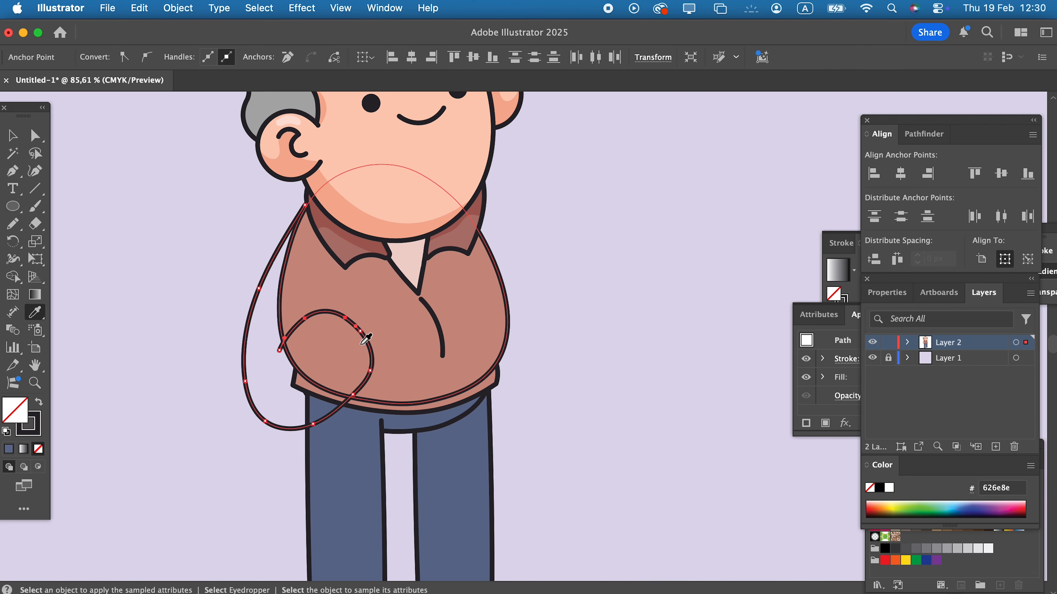
left_click(392, 334)
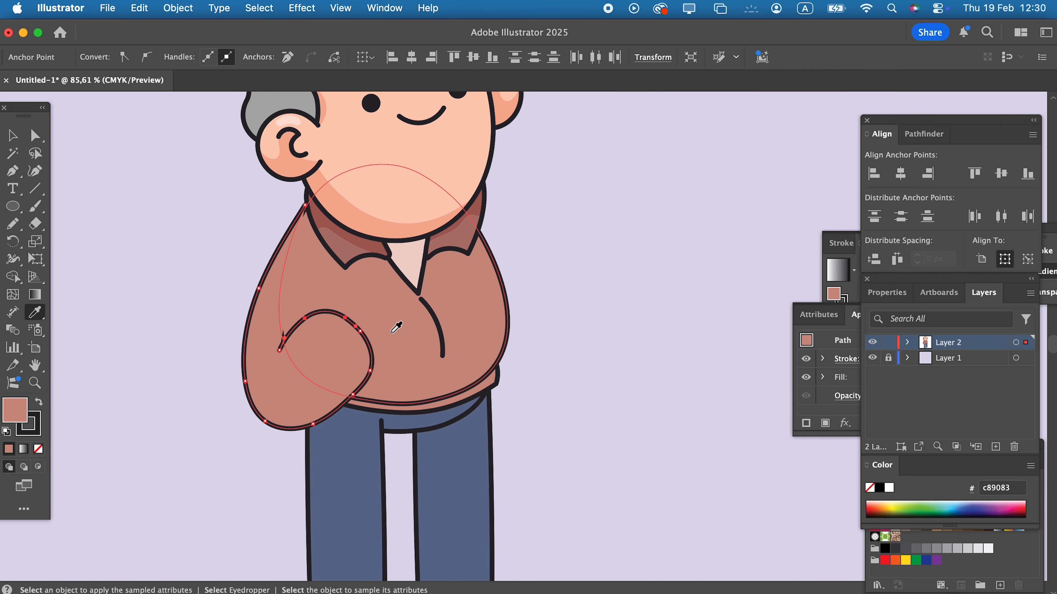
key("super+shift+a")
Step: Draw a curved crease over the left arm's inner line and refine its curve with the Curvature tool
key("z")
left_click_drag(283, 312, 333, 312)
left_click(15, 224)
mouse_move(368, 378)
left_mouse_down()
mouse_move(326, 353)
mouse_move(235, 337)
left_mouse_up()
left_click(35, 171)
left_click_drag(368, 378, 352, 453)
left_click_drag(302, 408, 316, 335)
left_click_drag(238, 338, 222, 366)
Step: Bring the left arm shape to the front of the body and trousers
left_click(13, 136)
left_click(454, 445)
scroll(340, 284, "down", 5)
left_click(178, 8)
mouse_move(189, 51)
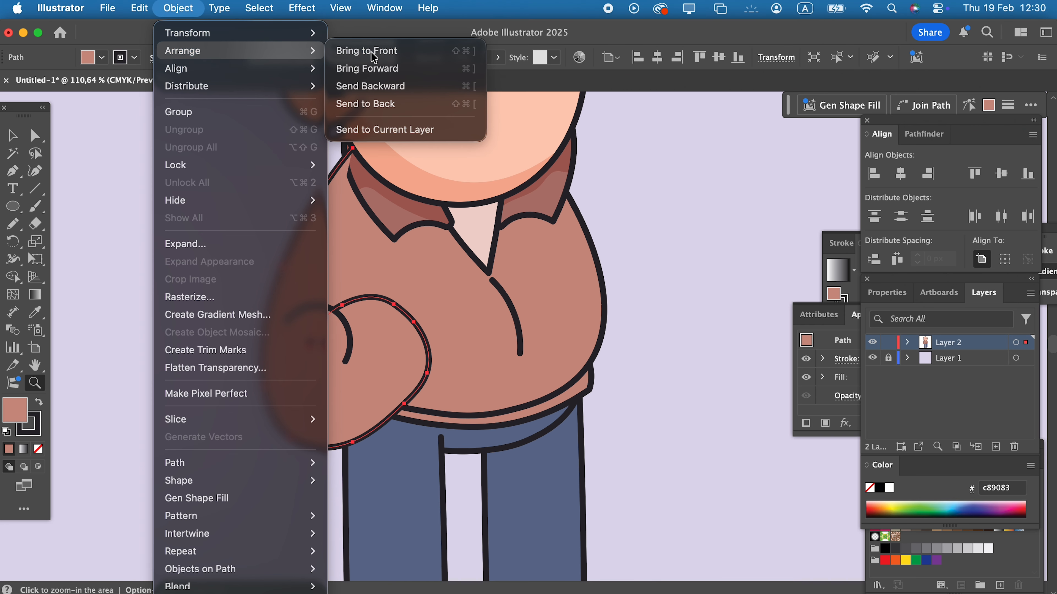
left_click(369, 52)
Step: Cut the crease arc hidden by the left arm and paste it in front of the arm
left_click_drag(256, 343, 308, 341)
left_click(13, 136)
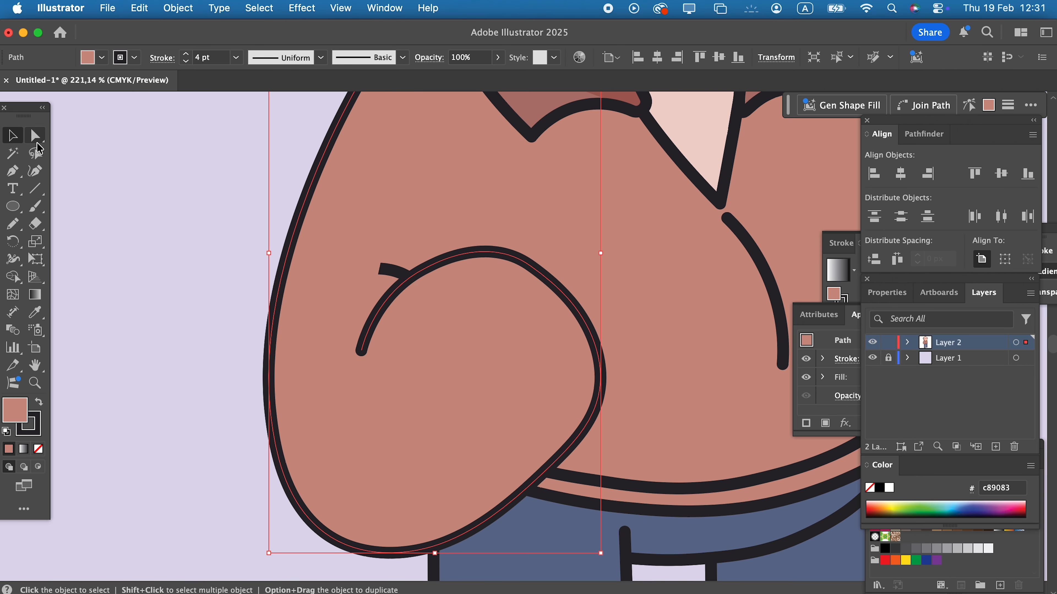
double_click(397, 270)
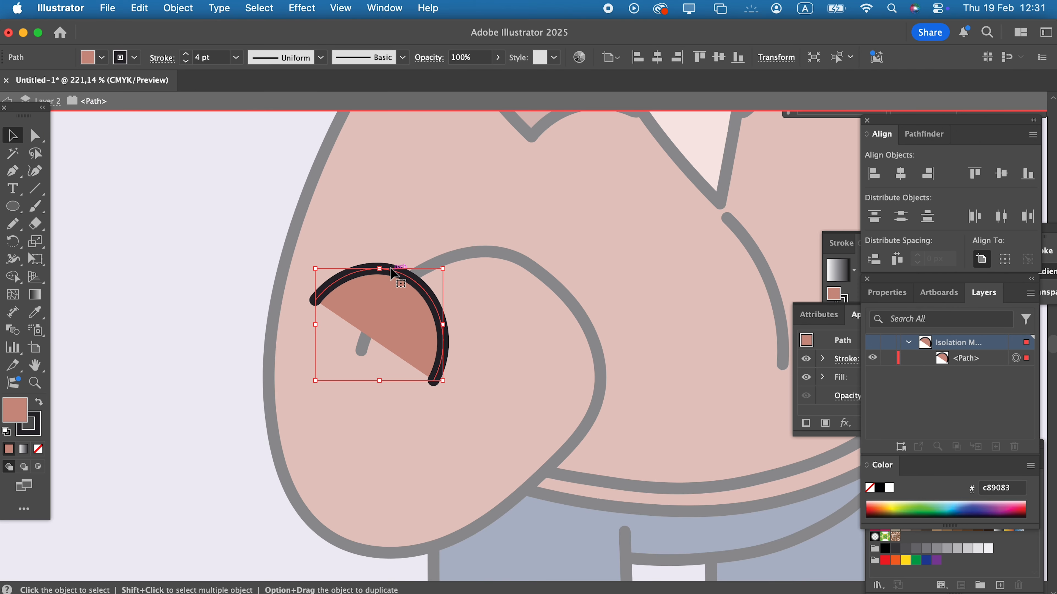
left_click(133, 8)
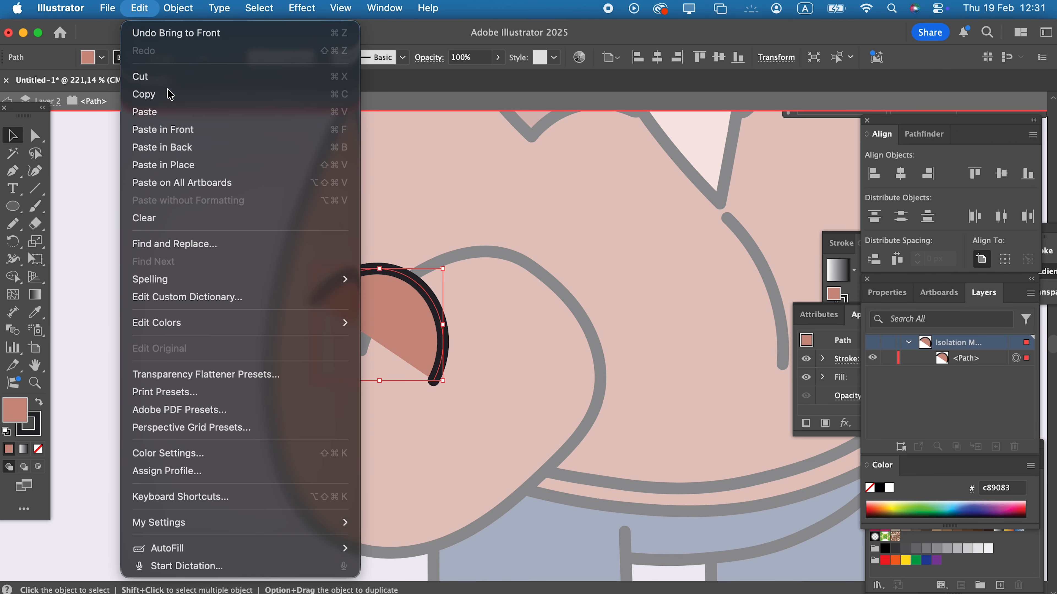
left_click(143, 10)
double_click(193, 257)
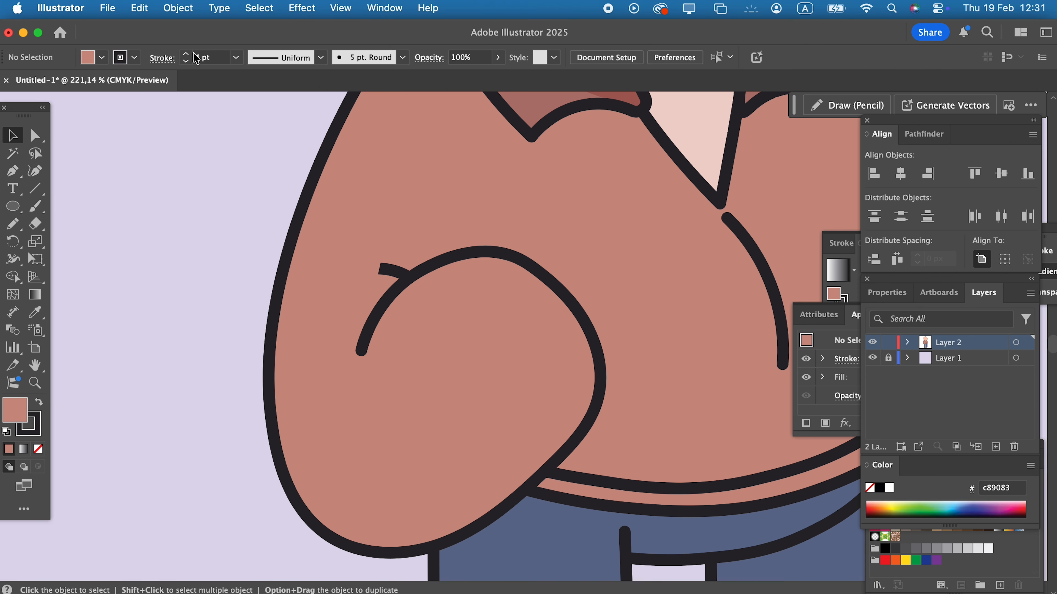
left_click(144, 10)
left_click(186, 130)
Step: Add an anchor where the crease meets the arm's inner line, delete the part below it, and clear the crease's fill
key("z")
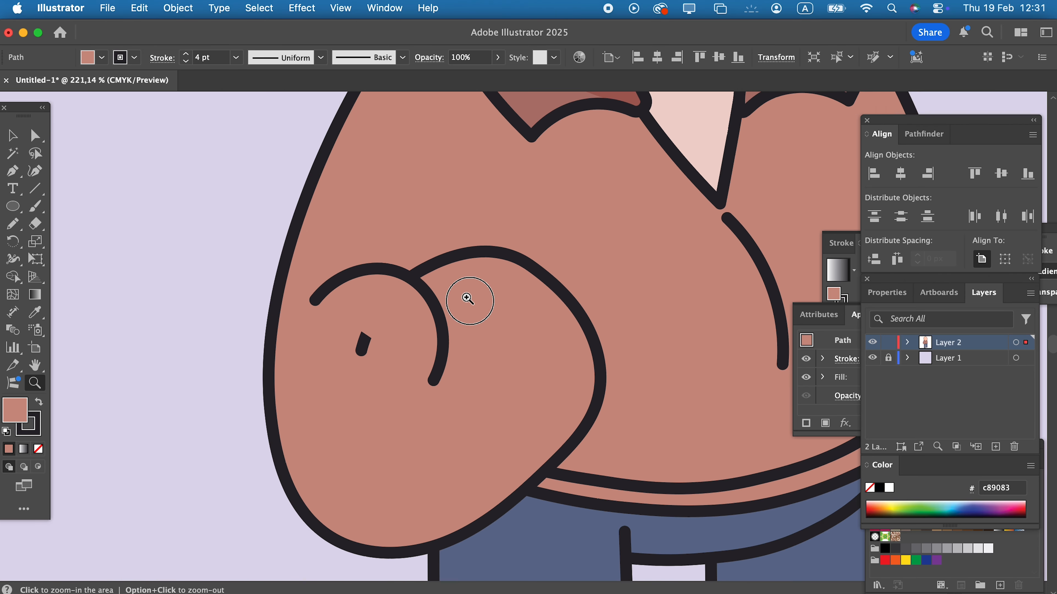
left_click(467, 299)
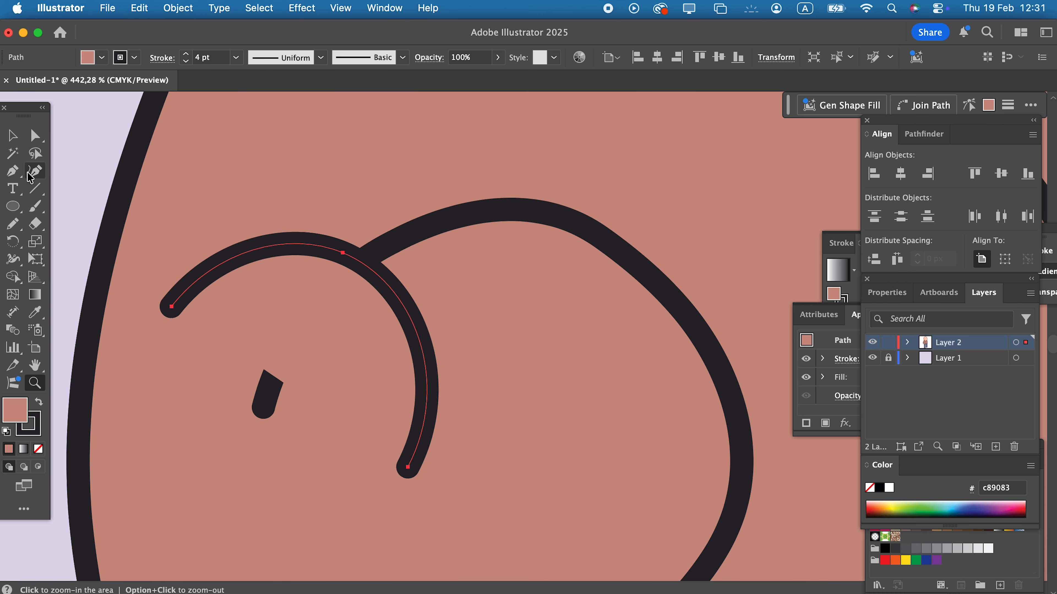
left_click(11, 137)
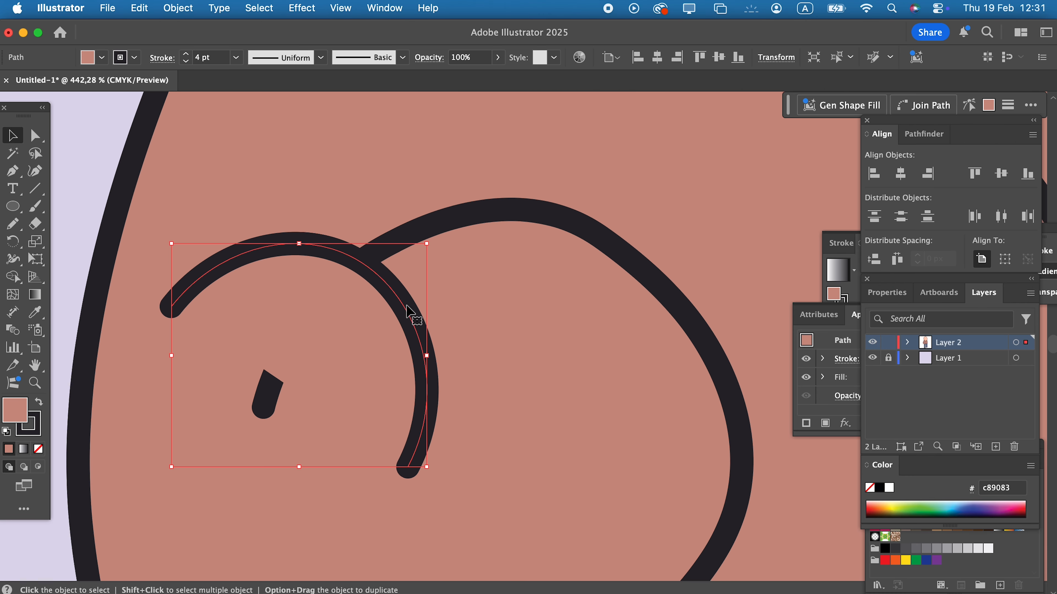
double_click(407, 315)
left_click(12, 171)
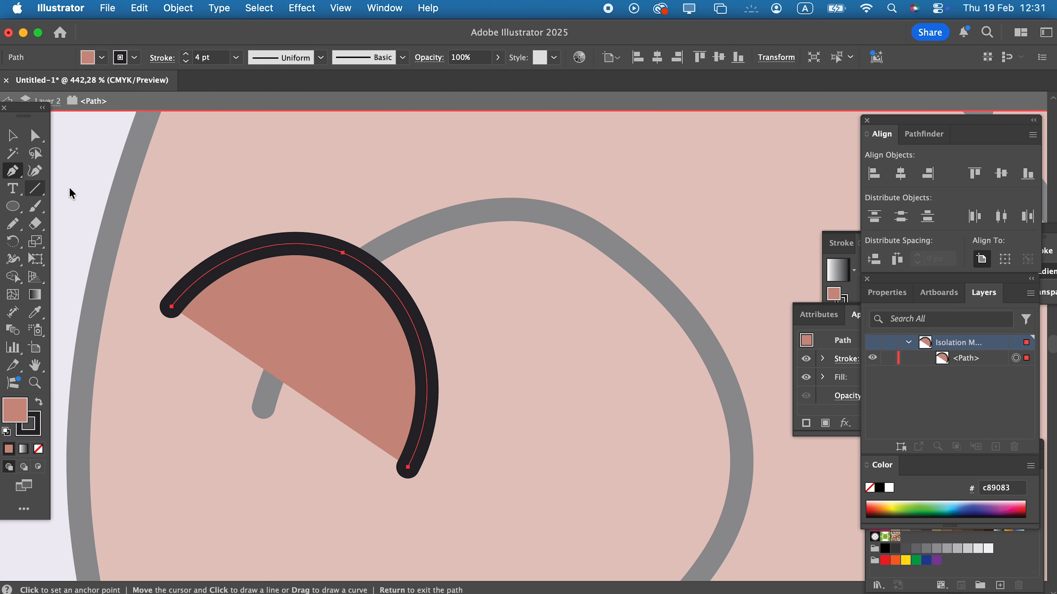
left_click(360, 263)
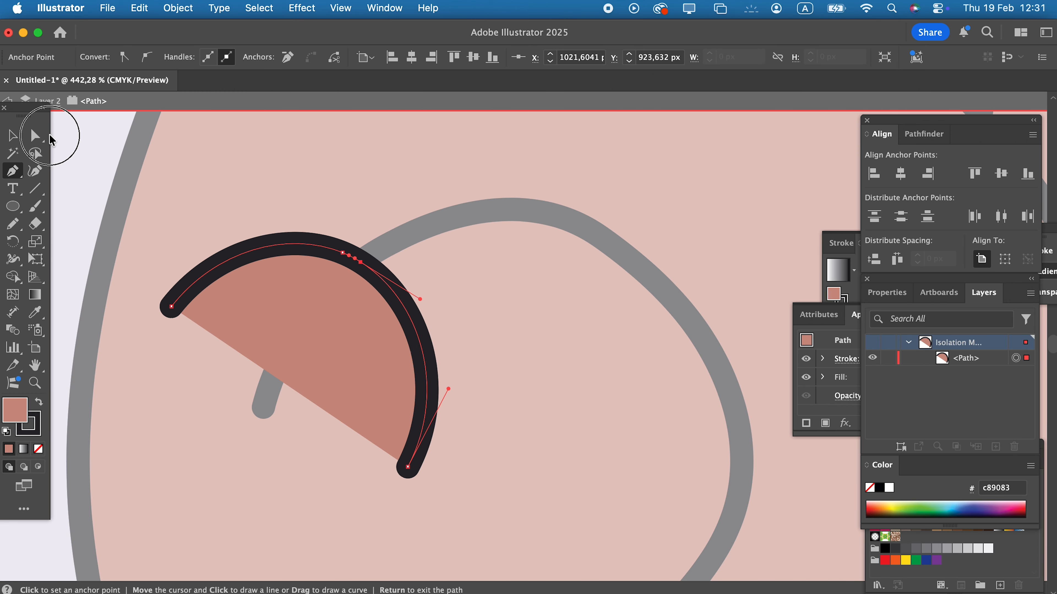
left_click(38, 137)
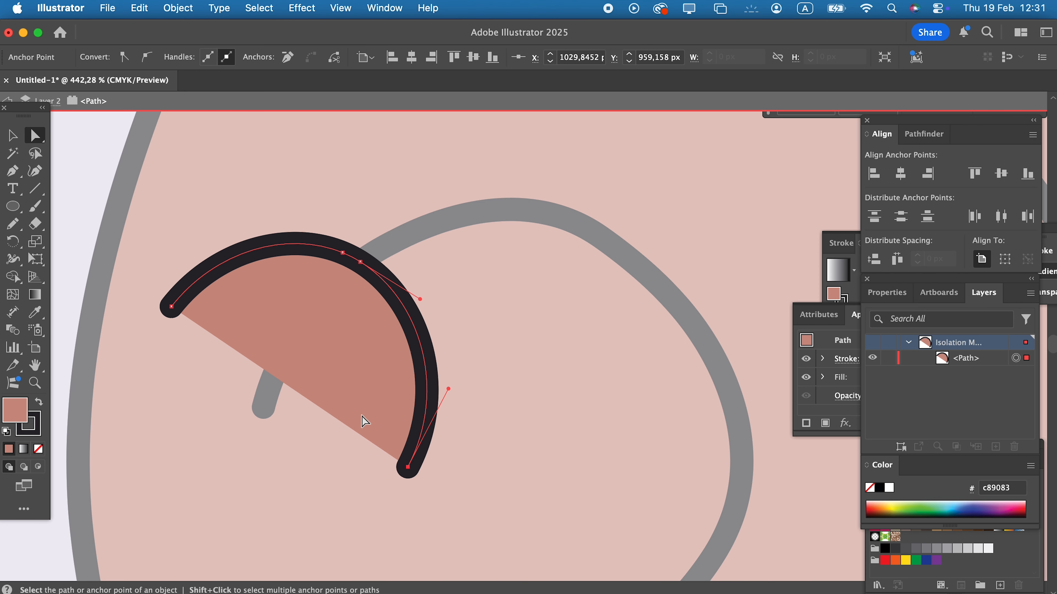
key("BackSpace")
double_click(68, 159)
Step: Draw a freehand right arm outline from the collar around the body's right side, and fill it with the shirt colour c89083
key("z")
left_click_drag(528, 293, 366, 326)
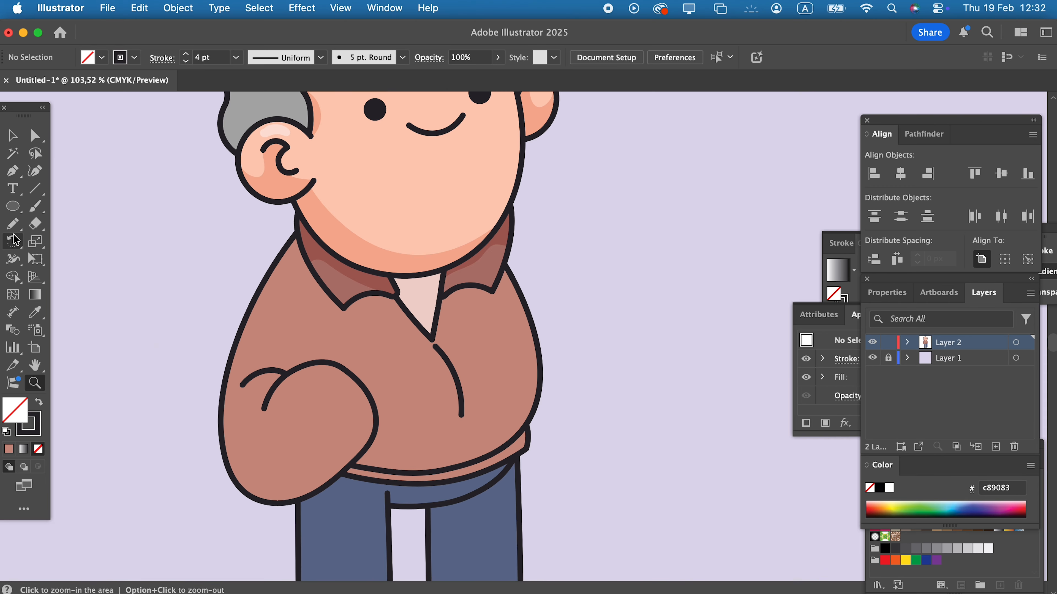
left_click(13, 225)
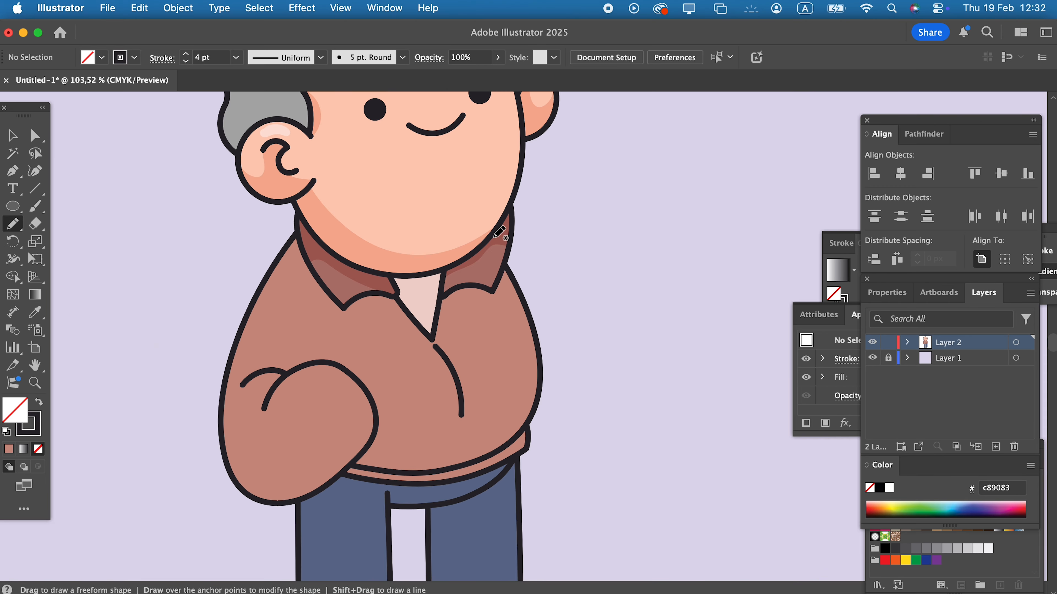
mouse_move(516, 245)
left_mouse_down()
mouse_move(582, 343)
mouse_move(585, 401)
mouse_move(547, 428)
mouse_move(493, 409)
mouse_move(477, 366)
mouse_move(493, 319)
mouse_move(509, 317)
mouse_move(547, 351)
left_mouse_up()
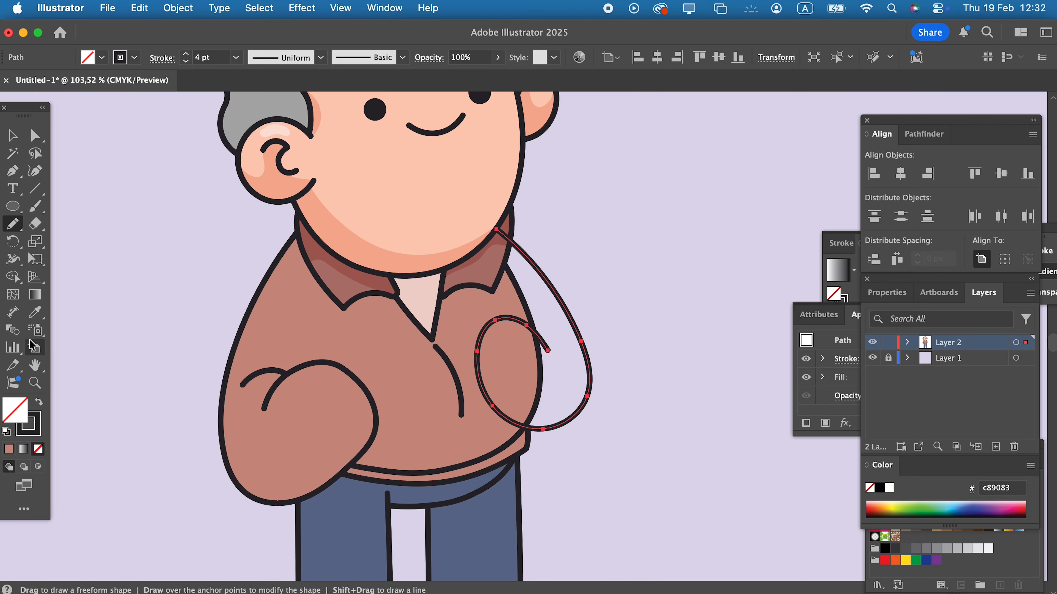
key("i")
left_click(313, 429)
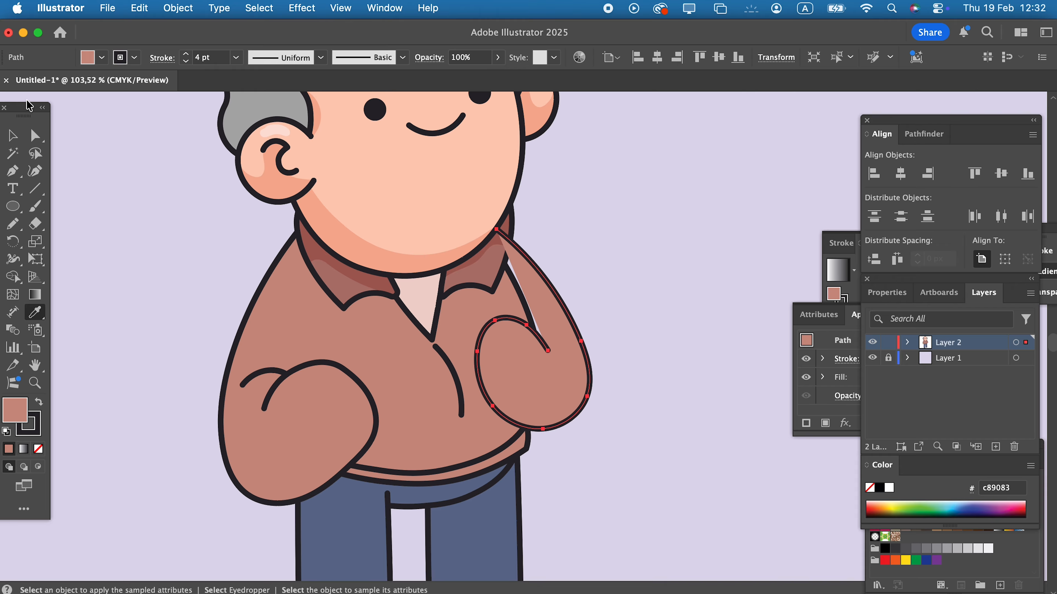
Step: Send the right arm to the back, behind the body and collar
left_click(12, 135)
left_click(178, 8)
mouse_move(206, 52)
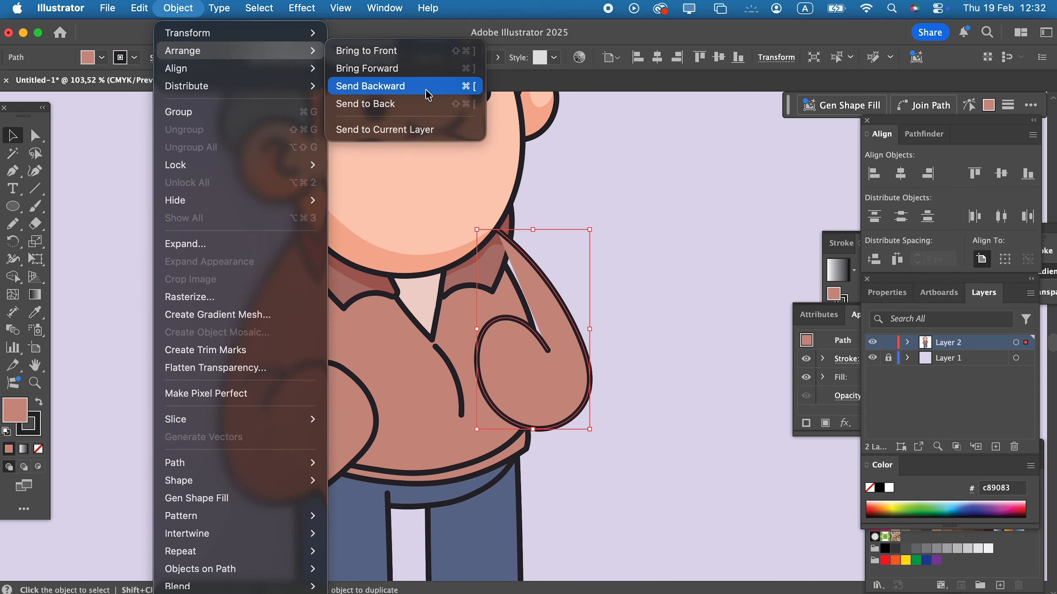
left_click(415, 104)
left_click(622, 449)
Step: Extend the right arm's upper end behind the head with the Curvature tool to close the gap beside the body
left_click(558, 389)
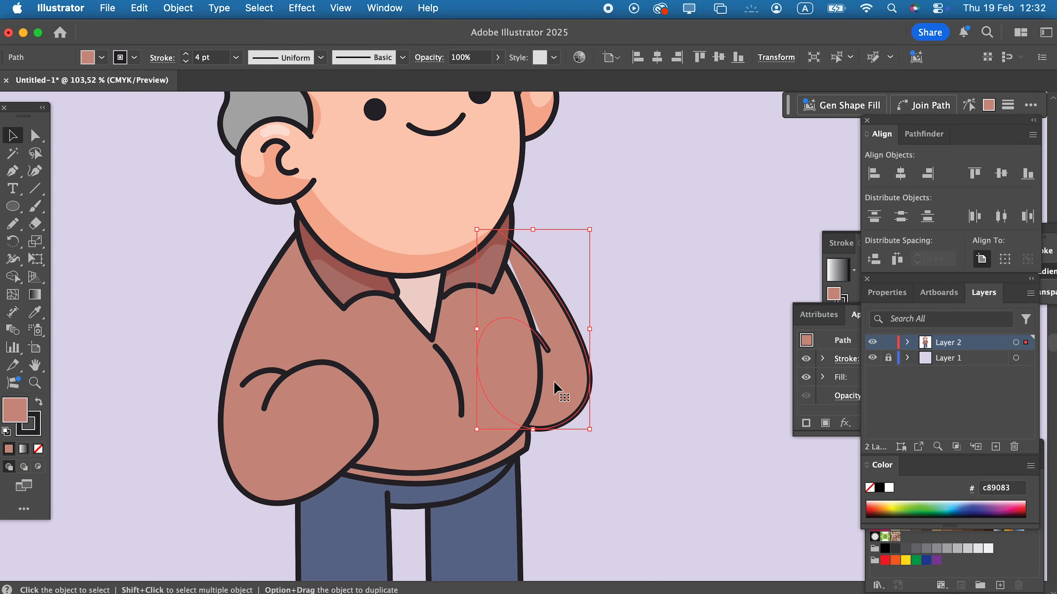
left_click(35, 170)
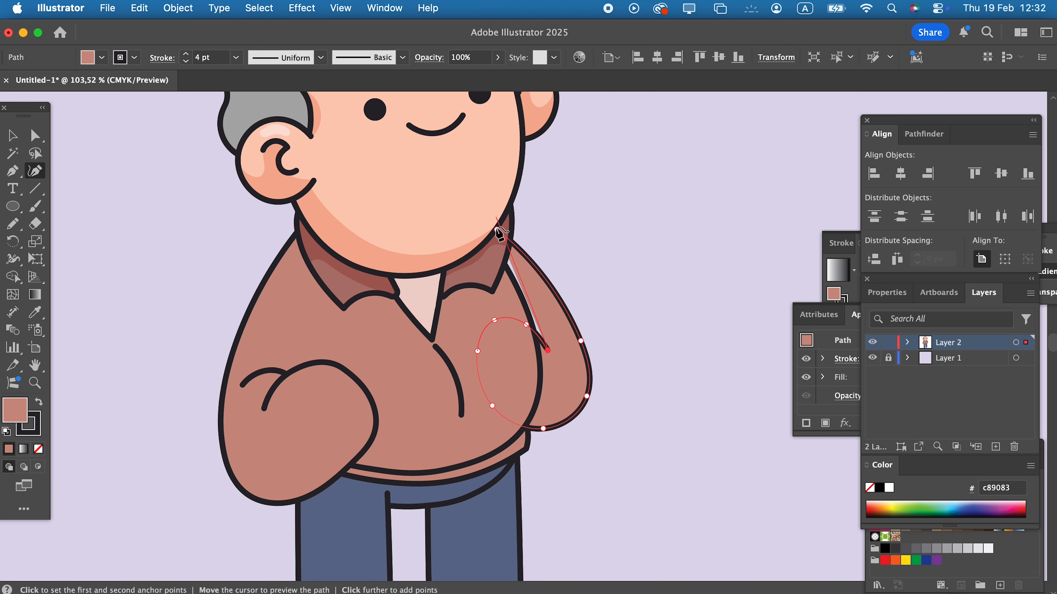
left_click(513, 244)
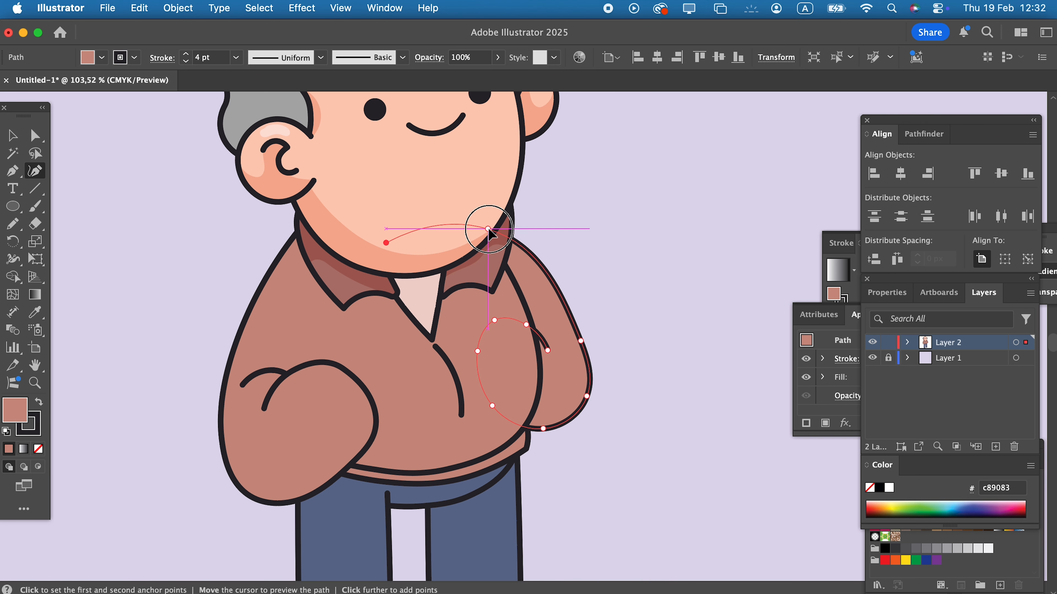
key("Escape")
scroll(331, 448, "up", 5)
Step: Draw an unfilled curved line on the belly along the outer edge of the left forearm with the Pencil tool
left_click(13, 223)
mouse_move(261, 196)
left_mouse_down()
mouse_move(289, 205)
mouse_move(437, 286)
mouse_move(507, 420)
left_mouse_up()
key("v")
scroll(507, 420, "down", 2)
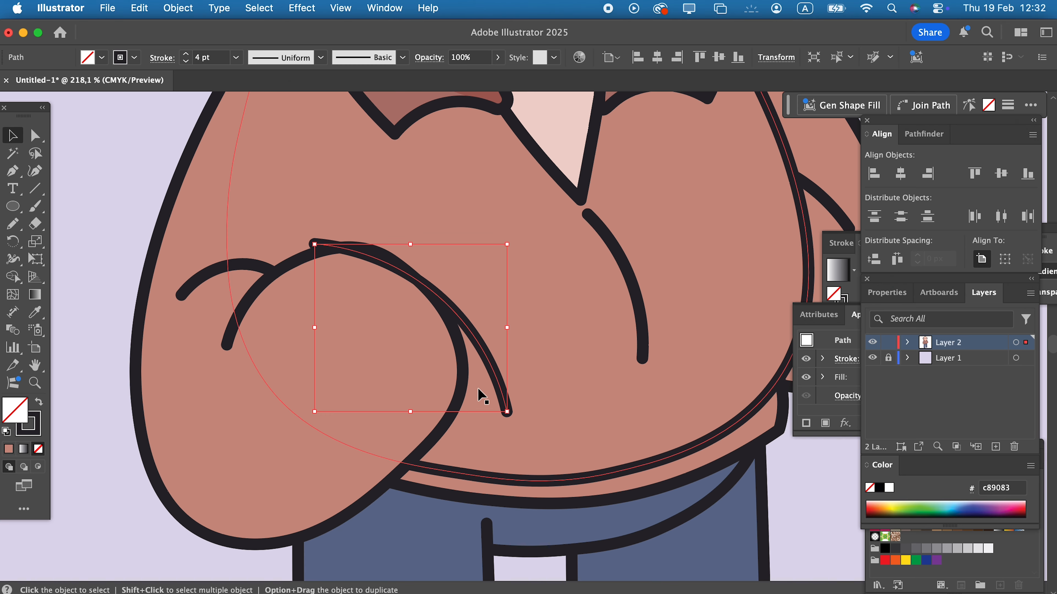
left_click_drag(502, 417, 455, 424)
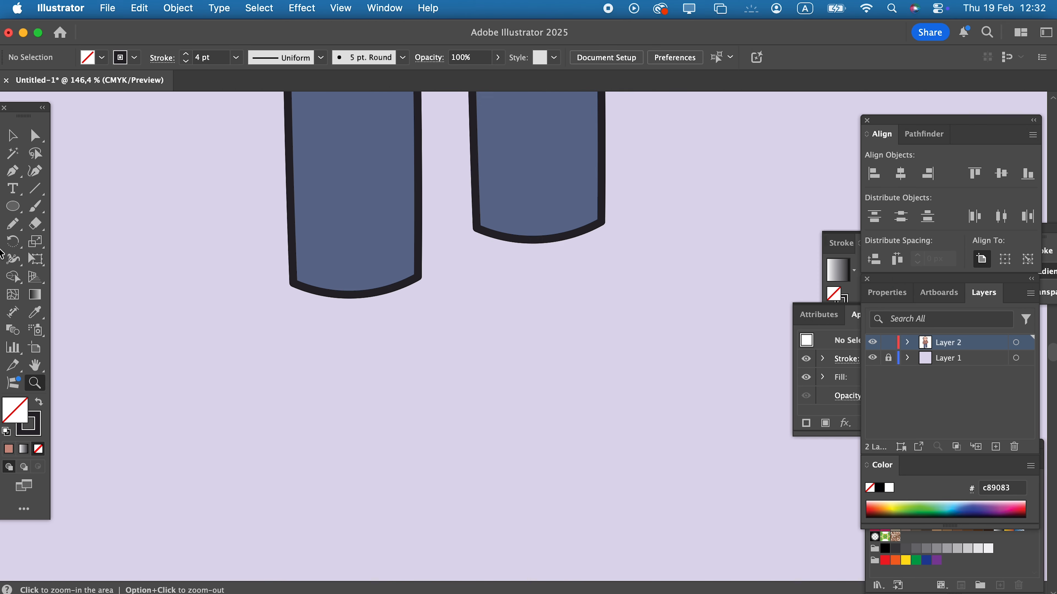
Step: Draw a freehand shoe shape at the bottom of the left trouser leg and fill it with grey bababa
left_click(12, 223)
mouse_move(318, 278)
left_mouse_down()
mouse_move(319, 409)
mouse_move(421, 289)
mouse_move(331, 281)
left_mouse_up()
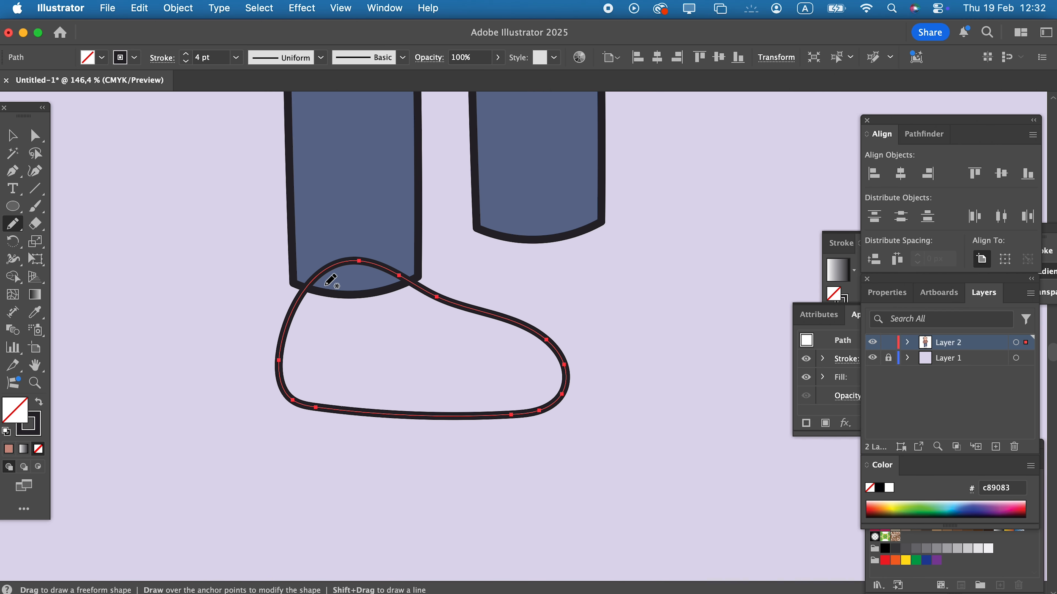
double_click(29, 411)
left_click(937, 272)
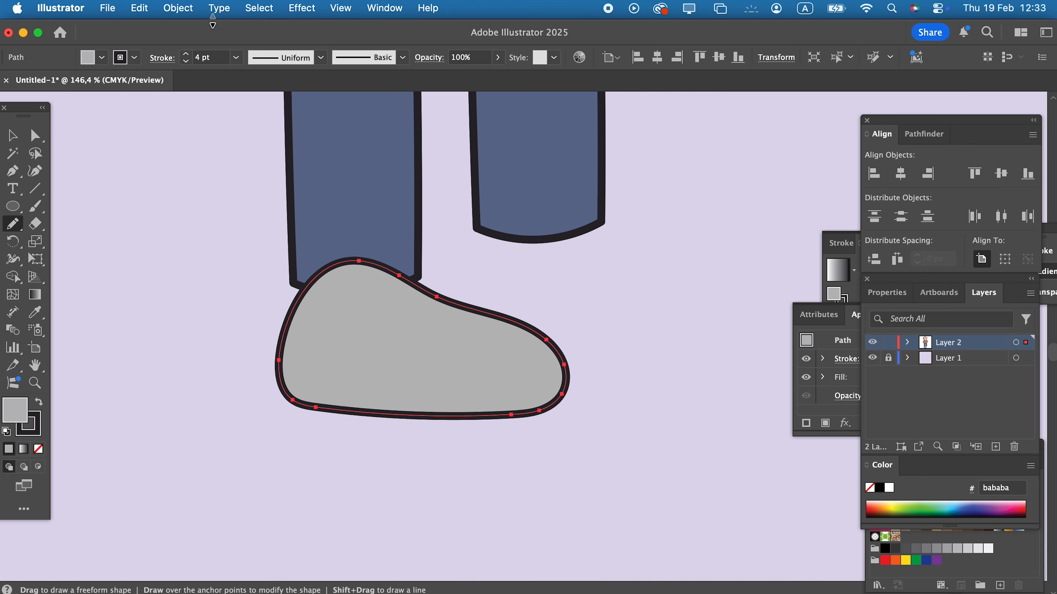
Step: Send the grey shoe to the back, behind the left trouser leg
left_click(177, 8)
mouse_move(187, 50)
left_click(412, 104)
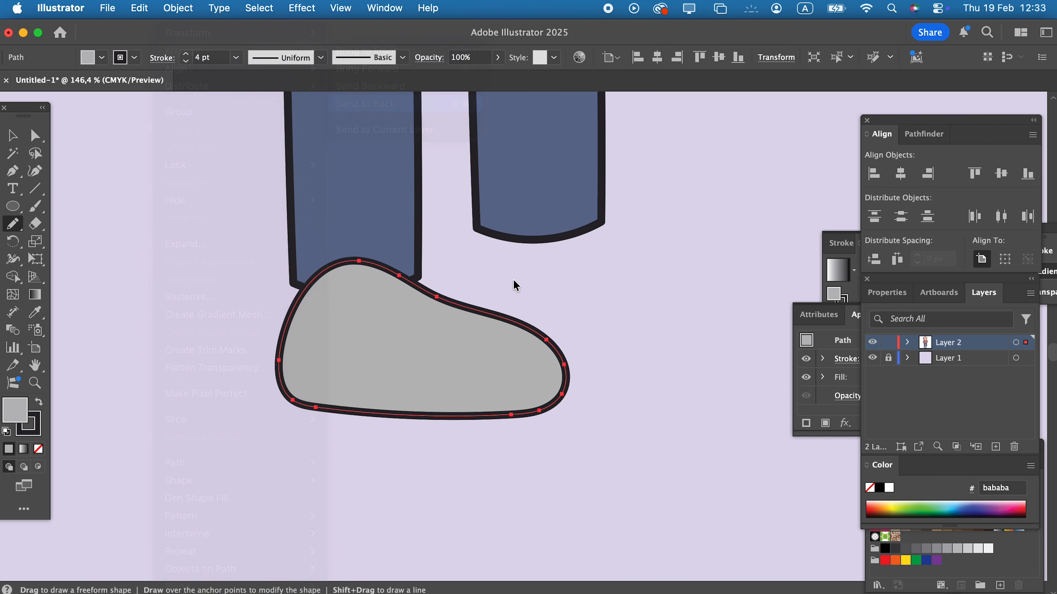
key("super+shift+a")
Step: Draw a rounded sock shape where the left trouser leg meets the shoe and fill it with light grey eaeaea
scroll(337, 329, "up", 3)
mouse_move(329, 263)
left_mouse_down()
mouse_move(424, 323)
mouse_move(331, 263)
left_mouse_up()
double_click(23, 408)
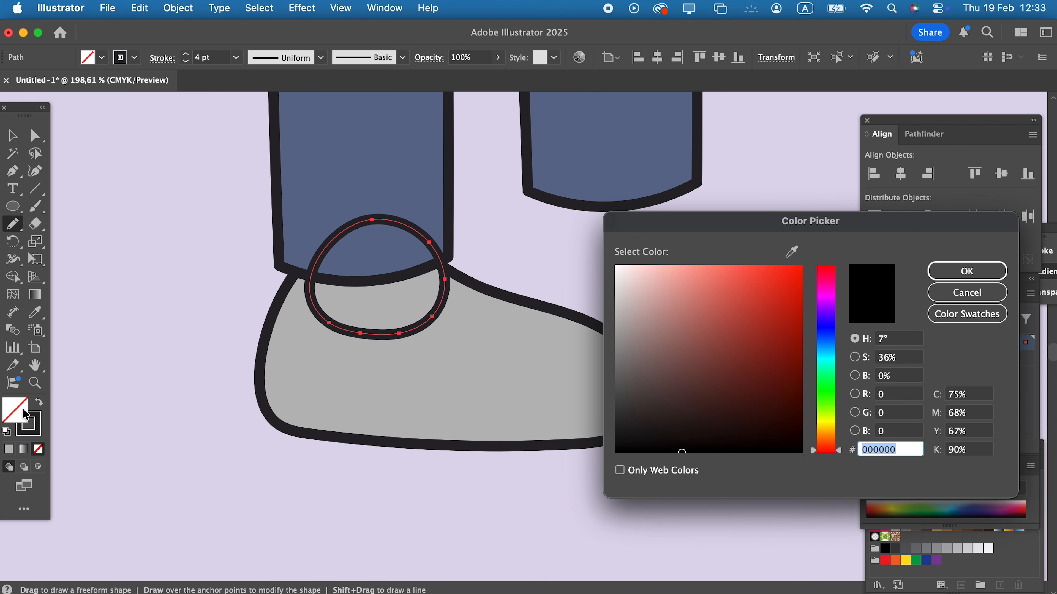
left_click_drag(626, 269, 614, 278)
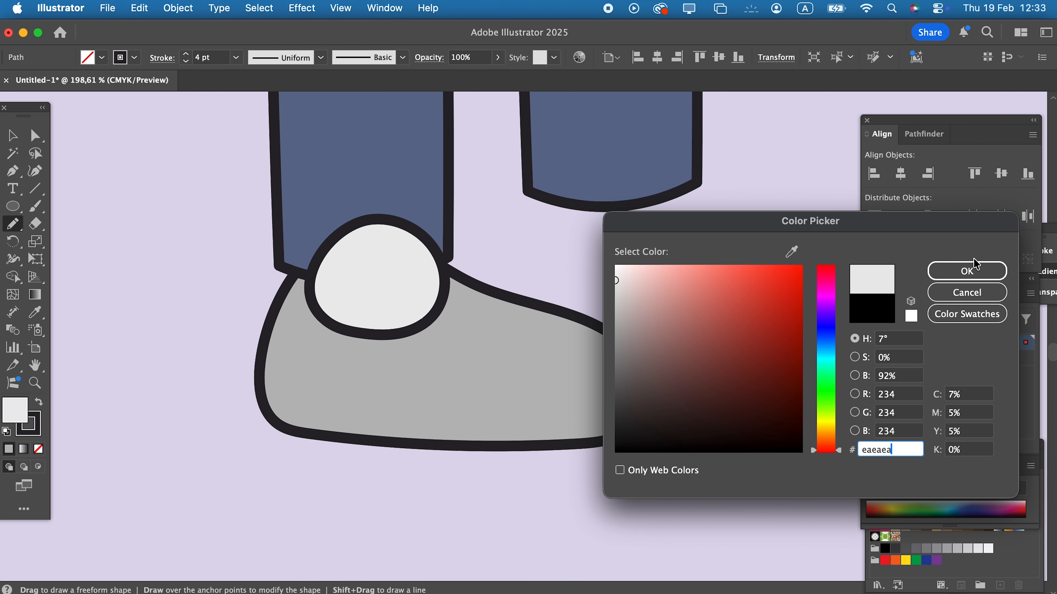
left_click(967, 271)
Step: Select the sock and the shoe together and send both to the back, behind the trouser leg
key("v")
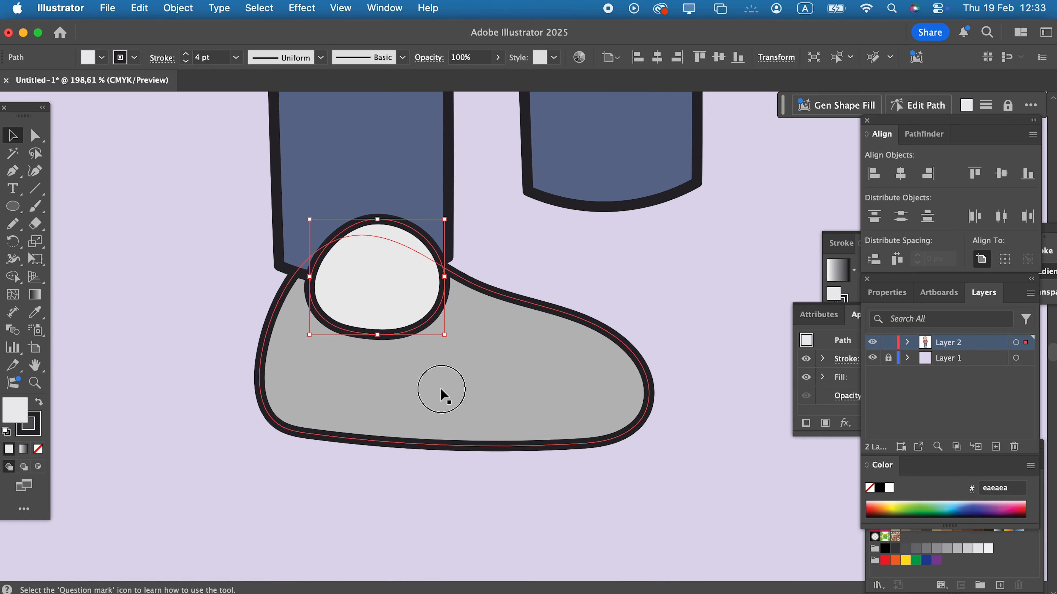
left_click(444, 395, "shift")
left_click(177, 8)
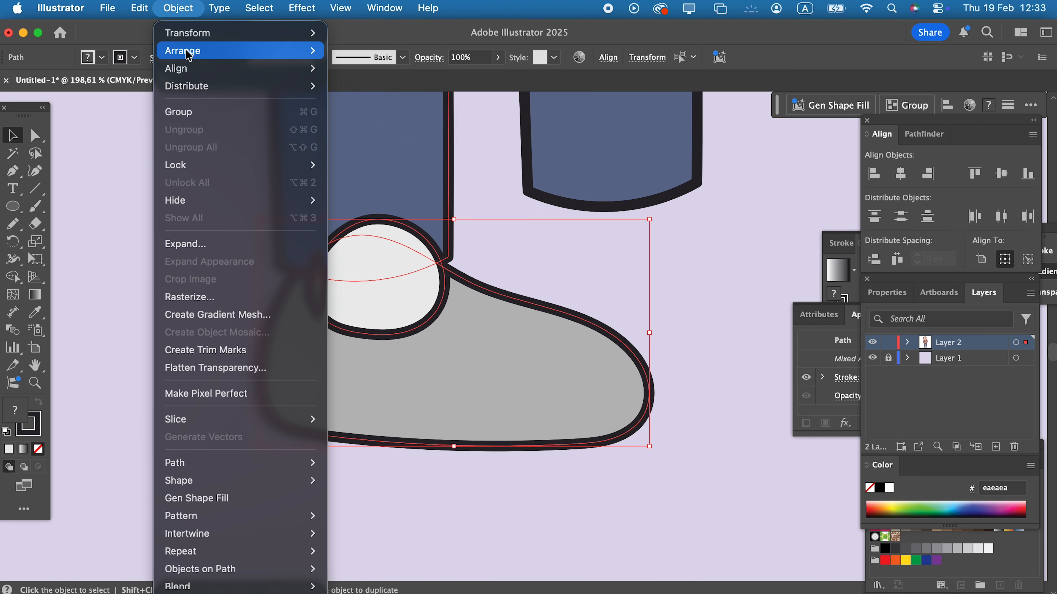
mouse_move(183, 51)
left_click(355, 101)
left_click(699, 369)
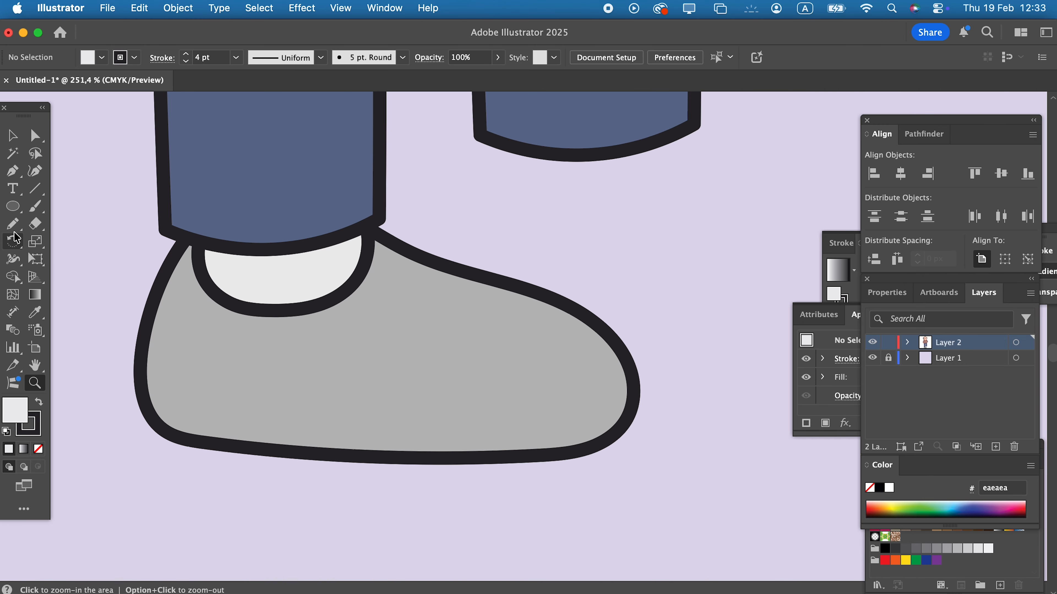
Step: Draw a slanted, rounded strap on the shoe's upper front with the Pencil tool, filled with light grey eaeaea
left_click(12, 224)
mouse_move(401, 260)
left_mouse_down()
mouse_move(345, 321)
mouse_move(349, 345)
mouse_move(382, 352)
mouse_move(443, 278)
left_mouse_up()
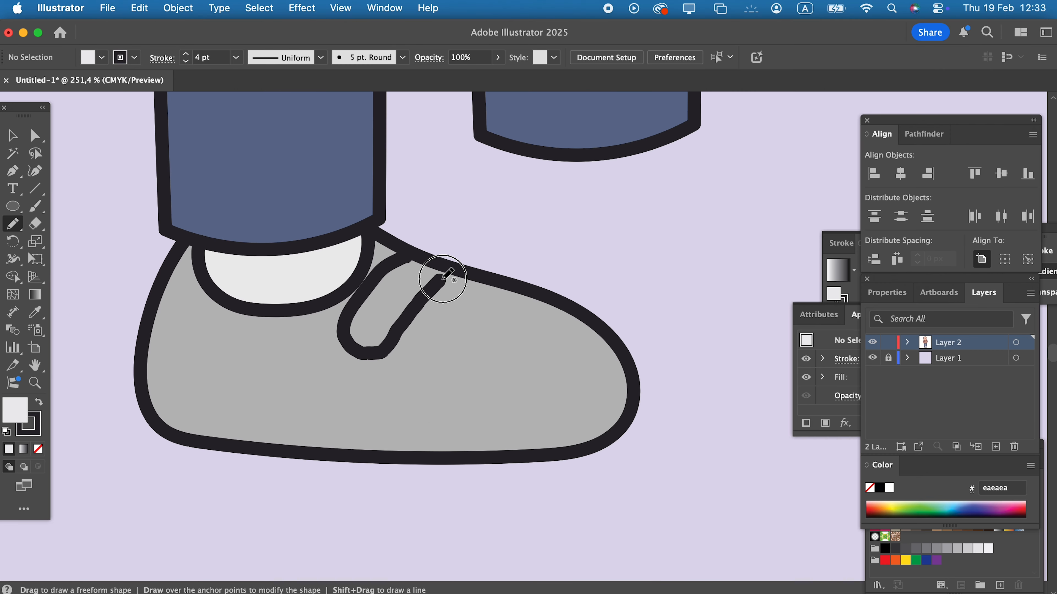
key("v")
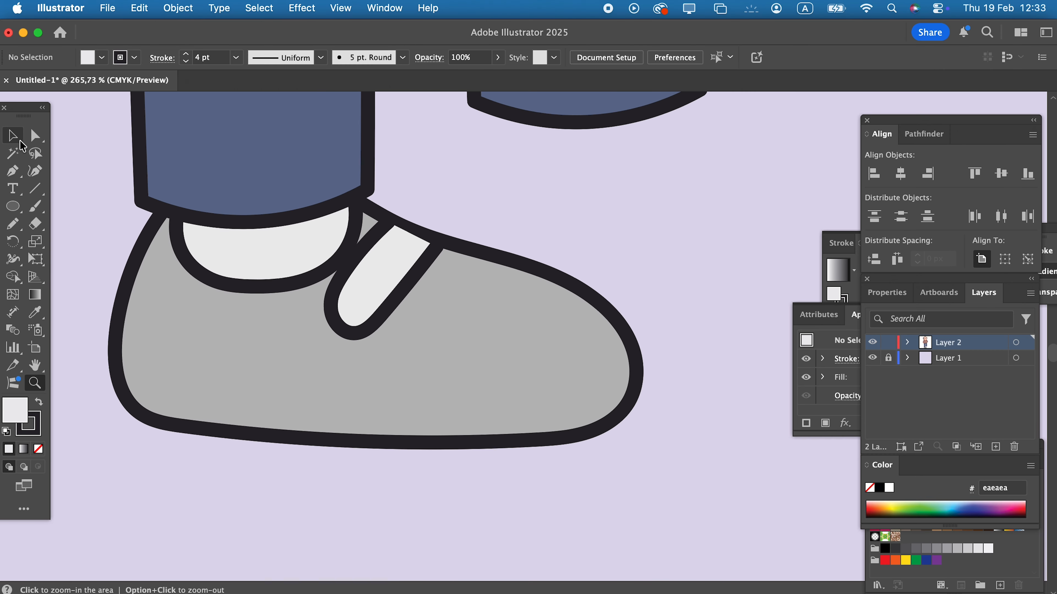
Step: Draw a light grey eaeaea sole along the shoe's lower edge, using Draw Inside mode on the shoe shape
left_click(234, 349)
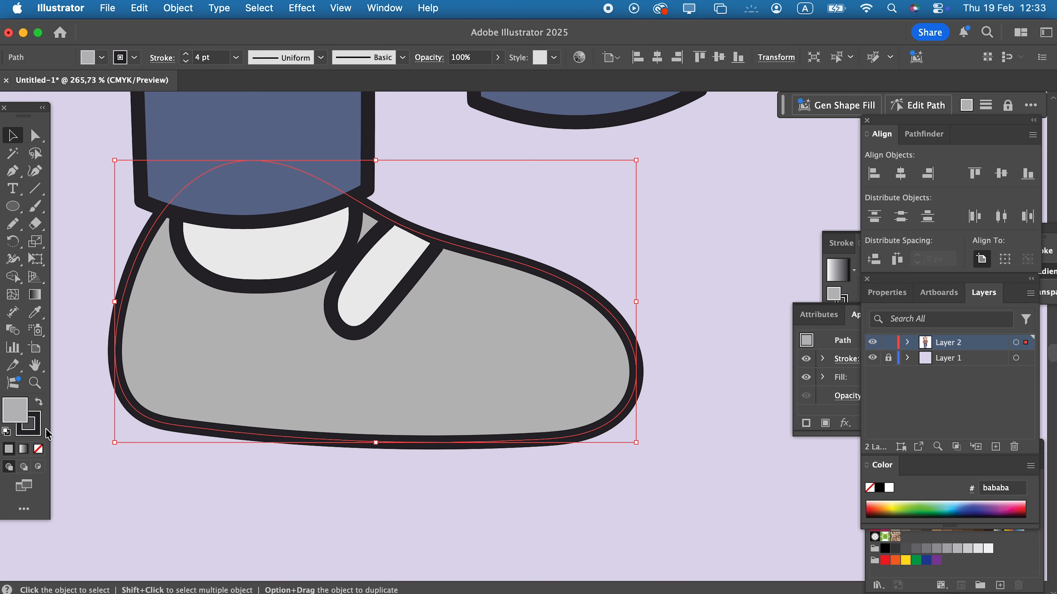
left_click(39, 467)
key("n")
mouse_move(115, 338)
left_mouse_down()
mouse_move(366, 411)
mouse_move(359, 533)
mouse_move(112, 354)
left_mouse_up()
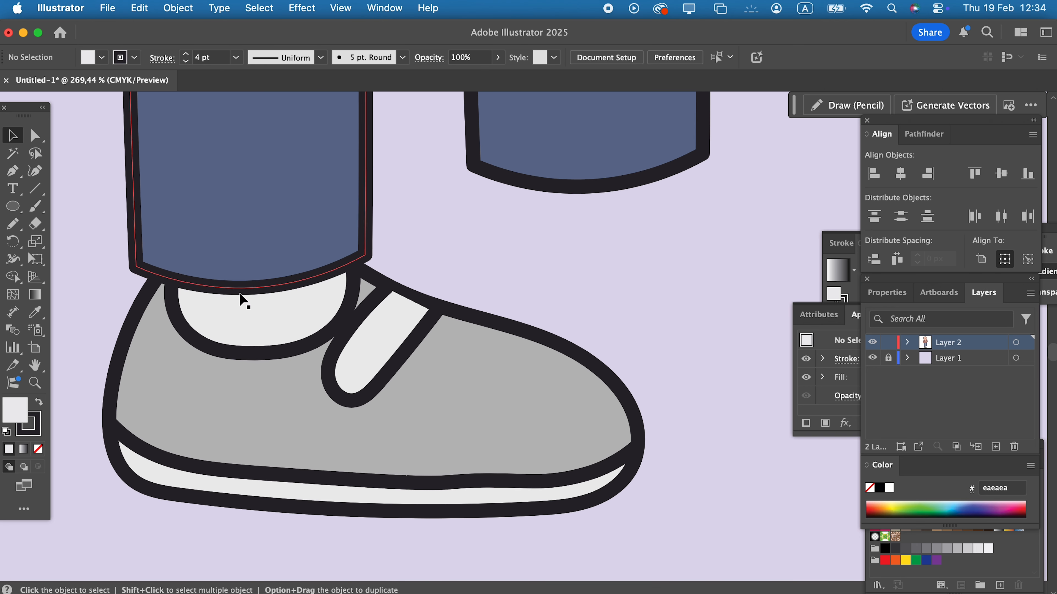
Step: Draw a curved shading shape across the sock's upper and left part with the Pencil tool, using Draw Inside mode on the sock
left_click(259, 337)
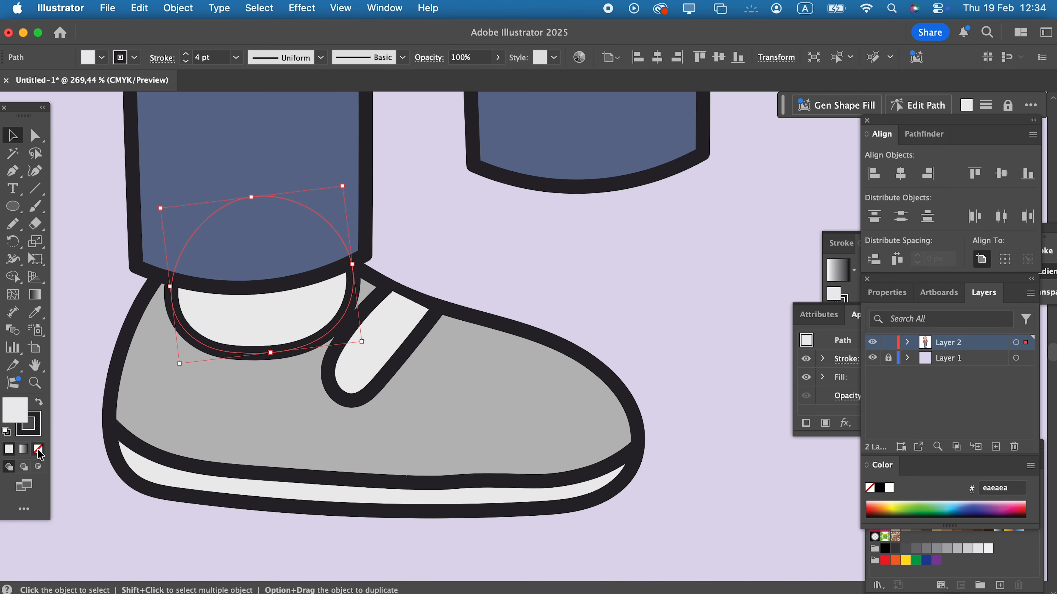
left_click(38, 467)
left_click(16, 229)
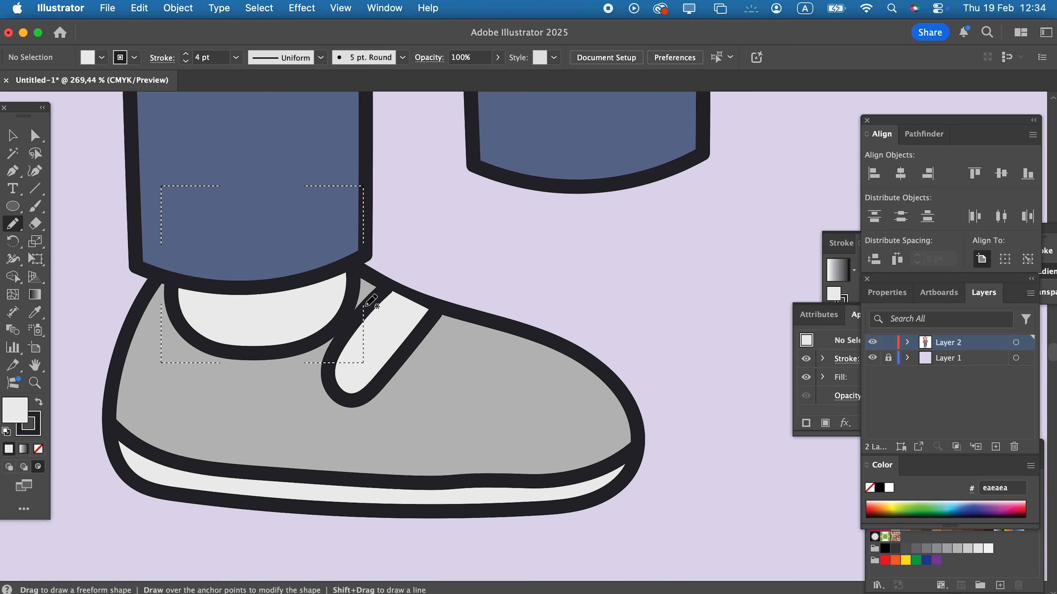
mouse_move(320, 305)
left_mouse_down()
mouse_move(231, 309)
mouse_move(190, 361)
left_mouse_up()
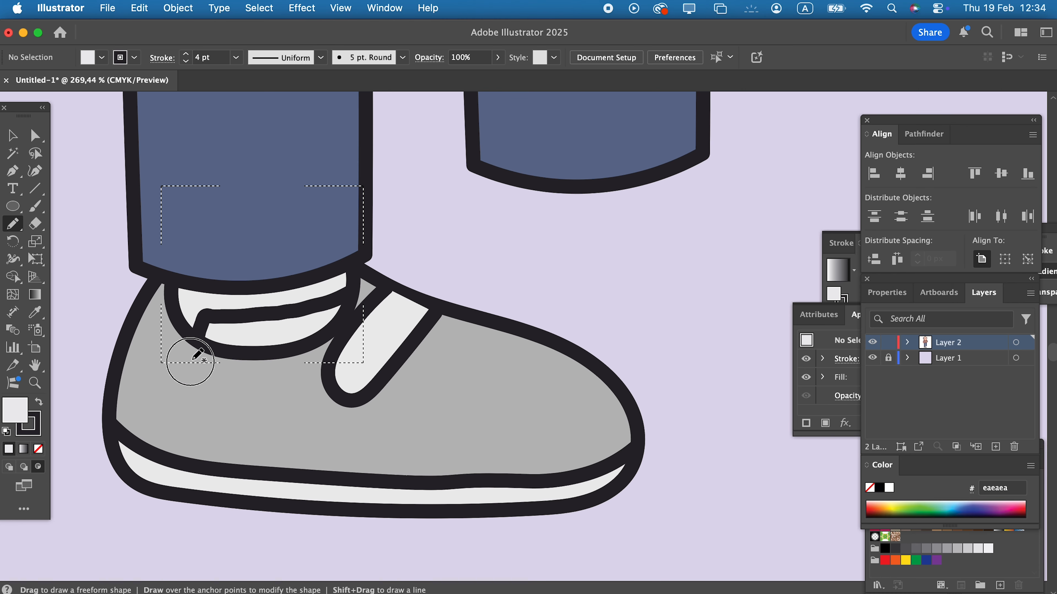
left_click_drag(362, 281, 361, 287)
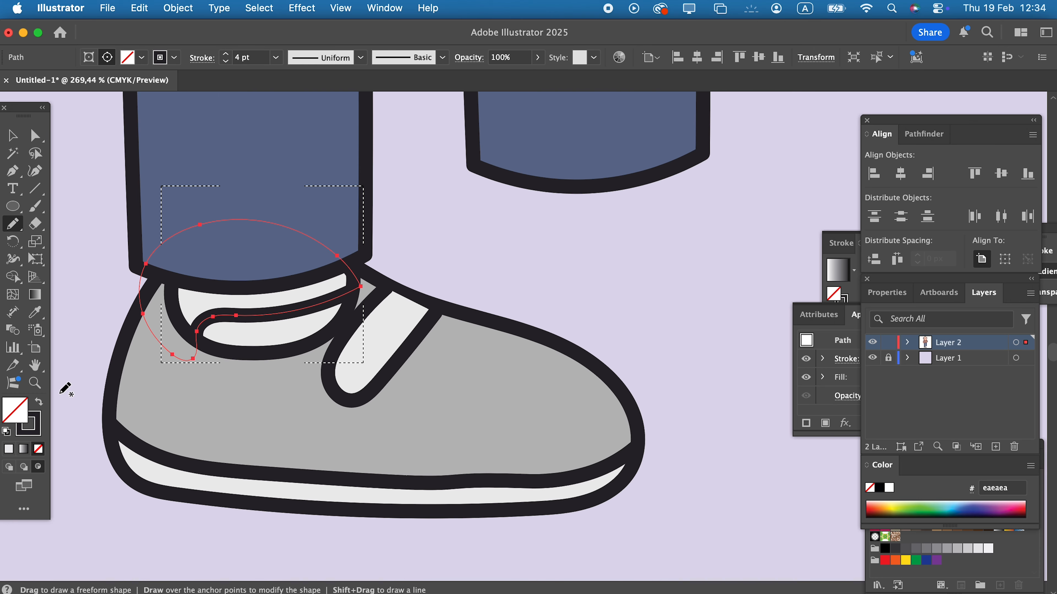
Step: Remove the sock shading's stroke and fill it with a darker grey c6c6c6
left_click(19, 418)
key("i")
left_click(38, 449)
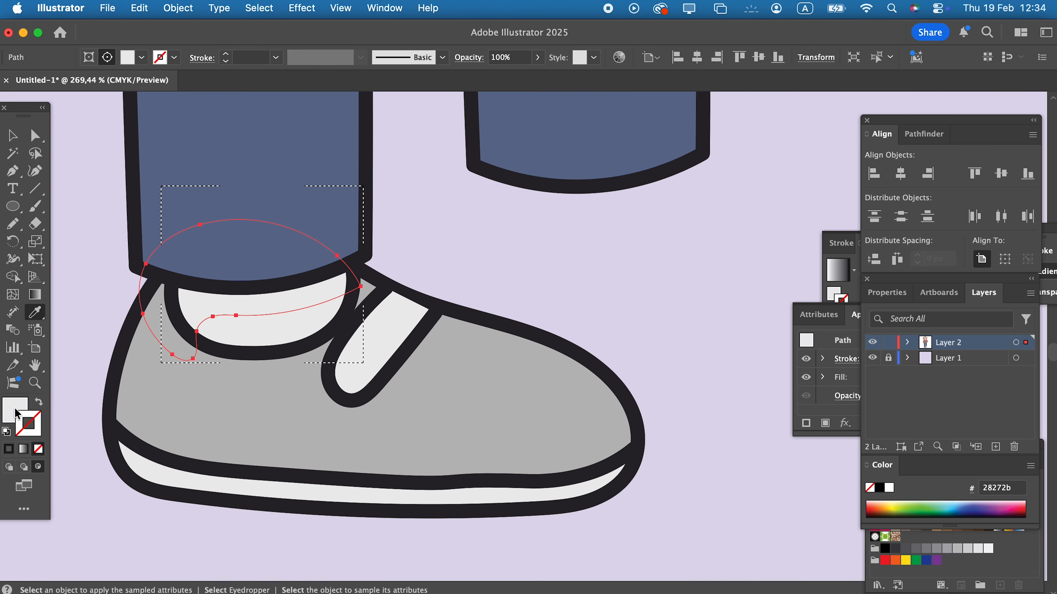
double_click(17, 414)
mouse_move(626, 301)
left_mouse_down()
mouse_move(601, 295)
mouse_move(595, 306)
left_mouse_up()
left_click(963, 263)
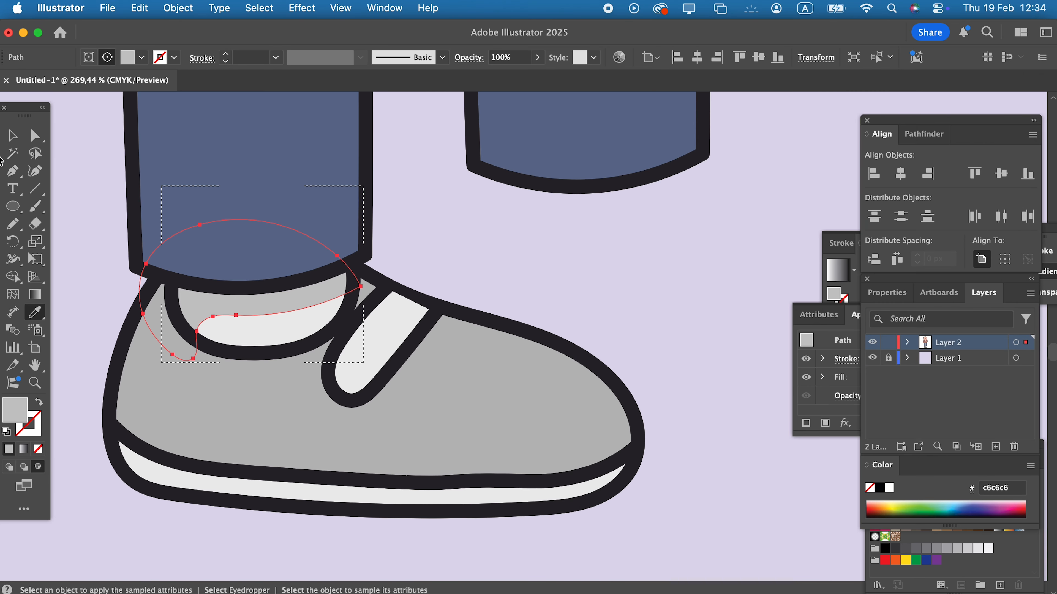
key("v")
left_click(659, 278)
Step: Duplicate the grouped shoe and sock under the right trouser leg and send the copy to the back
scroll(384, 441, "down", 5)
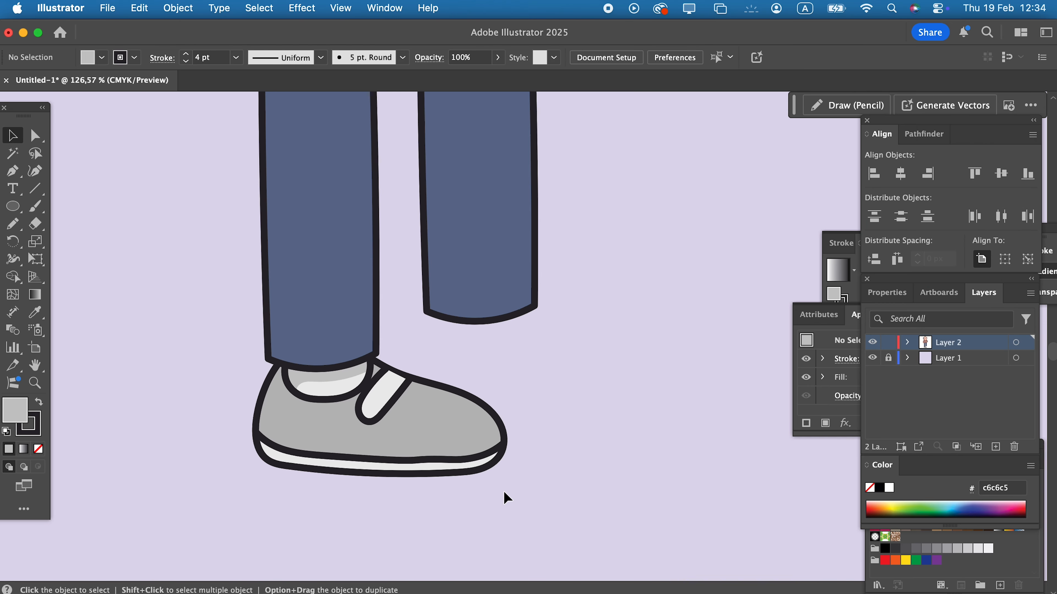
left_click(275, 379)
left_click_drag(398, 404, 557, 349)
left_click(179, 8)
mouse_move(189, 50)
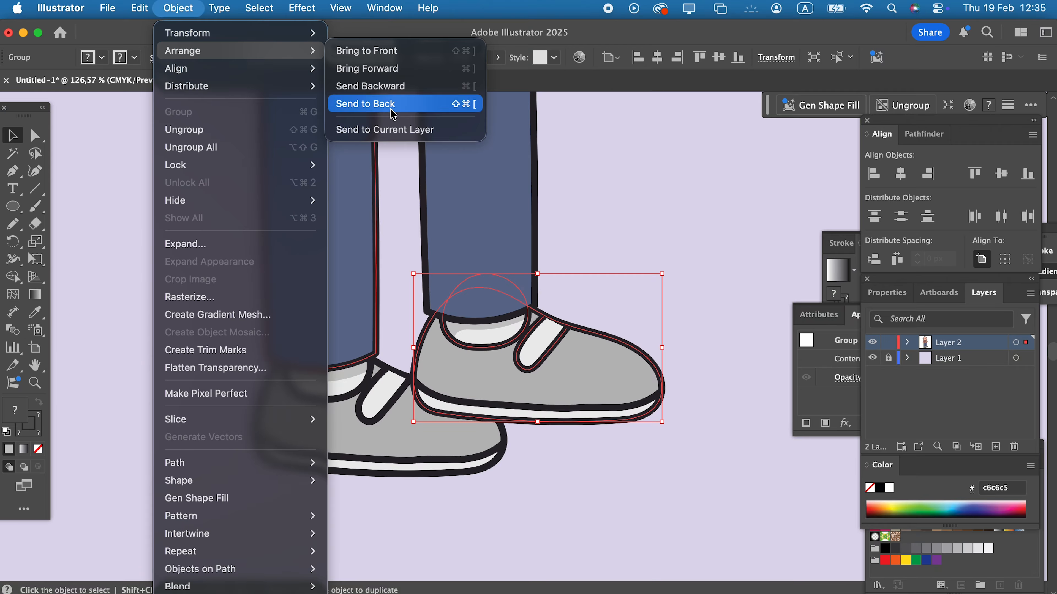
left_click(366, 101)
left_click(759, 300)
Step: Draw a shading shape with a jagged fold along the right trouser leg's top and left edge, using Draw Inside mode
scroll(759, 299, "down", 2)
left_click(484, 333)
left_click(39, 466)
left_click(14, 225)
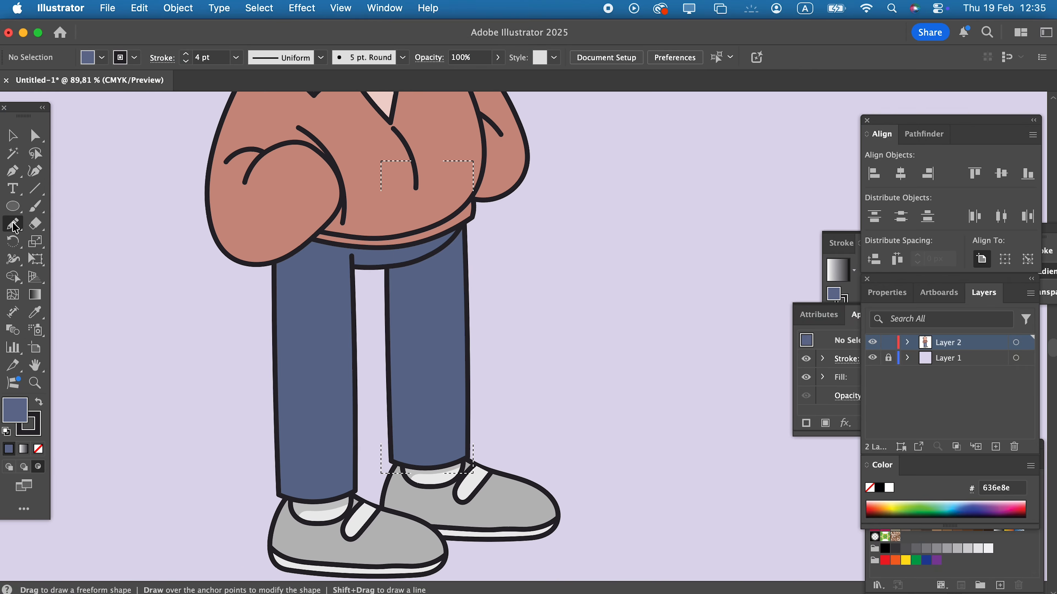
left_click_drag(401, 278, 437, 473)
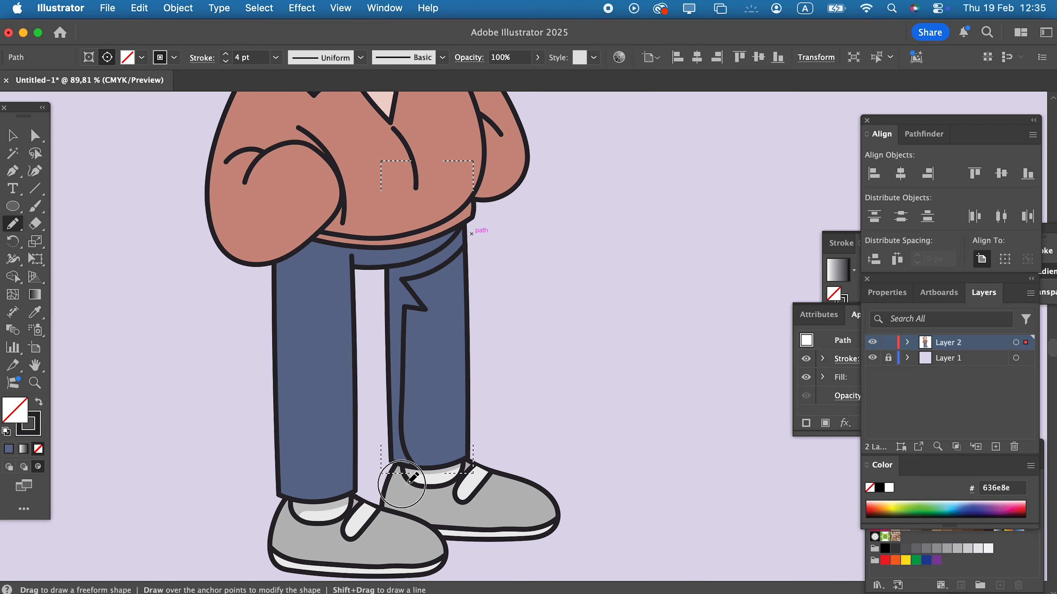
left_click_drag(472, 197, 475, 228)
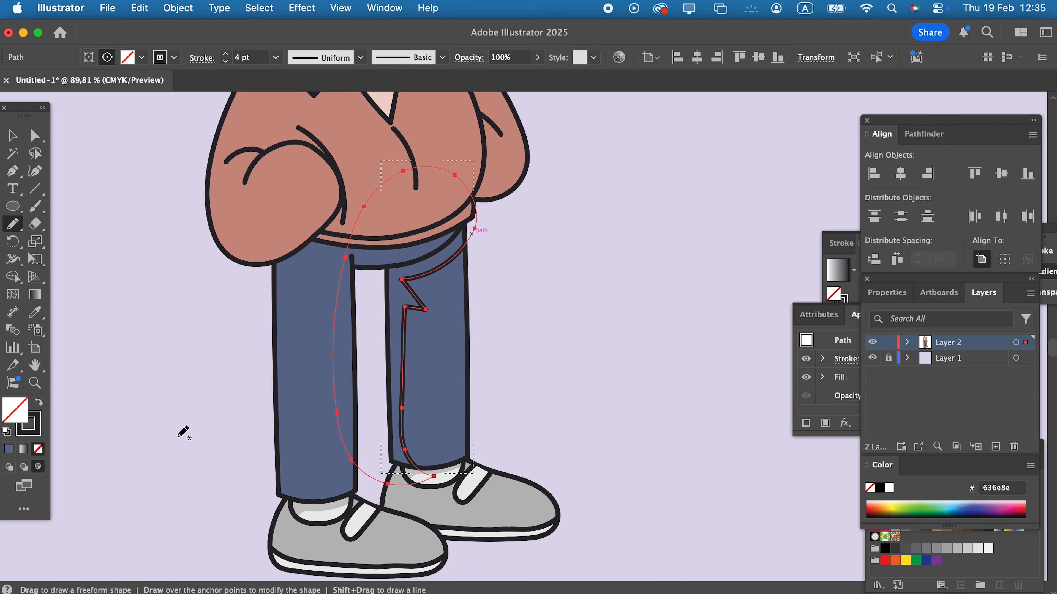
Step: Remove the trouser shading's stroke and fill it with dark blue 394563
left_click(39, 402)
key("i")
left_click(312, 388)
double_click(16, 410)
left_click_drag(692, 375, 696, 380)
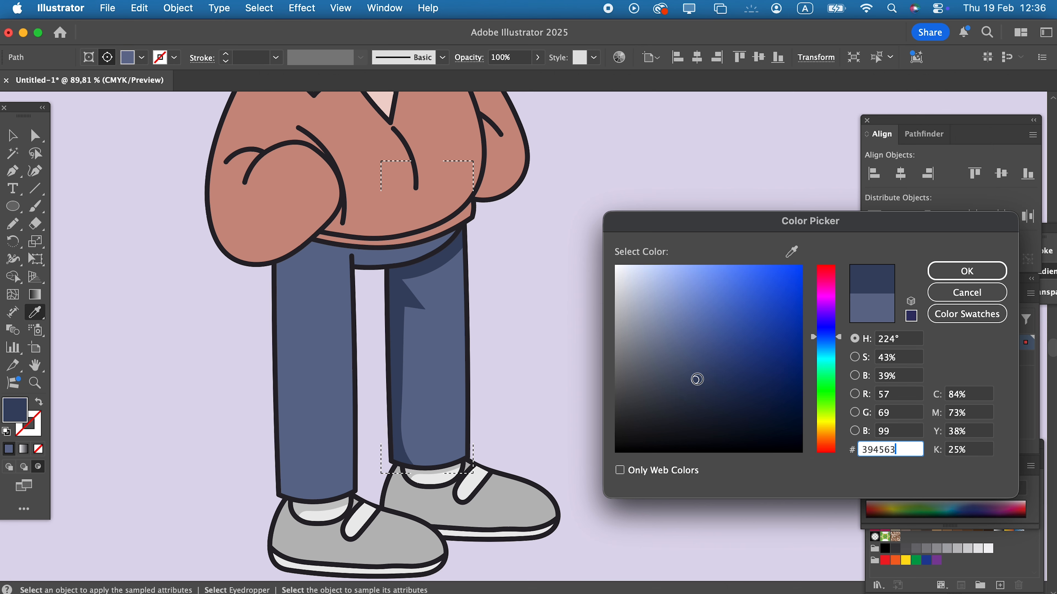
left_click(1002, 271)
key("v")
Step: Draw a matching dark blue shading shape with a jagged fold inside the left trouser leg, using Draw Inside mode
scroll(351, 462, "down", 1)
left_click(352, 460)
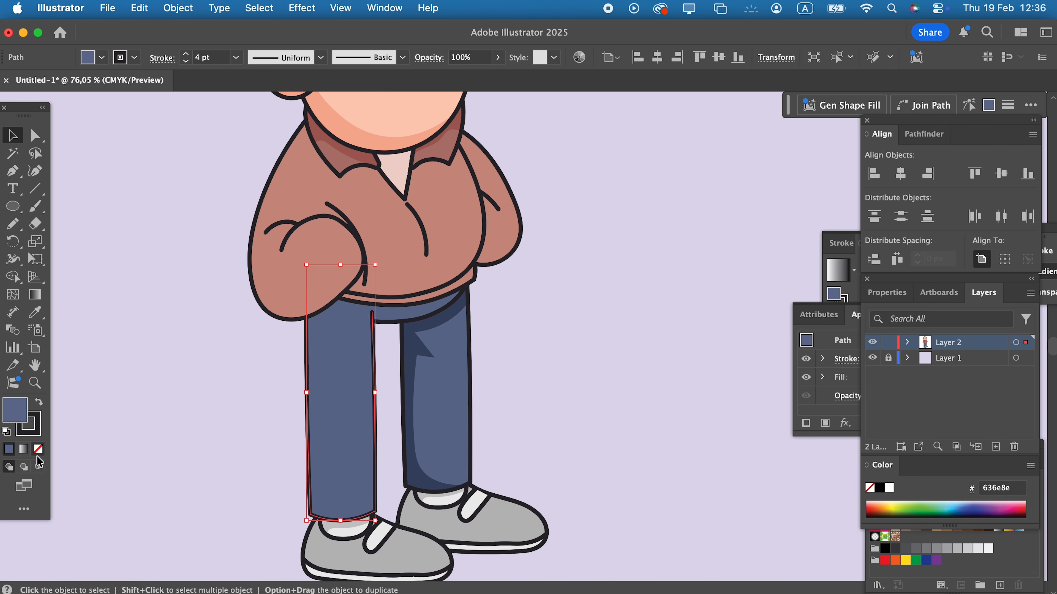
left_click(40, 467)
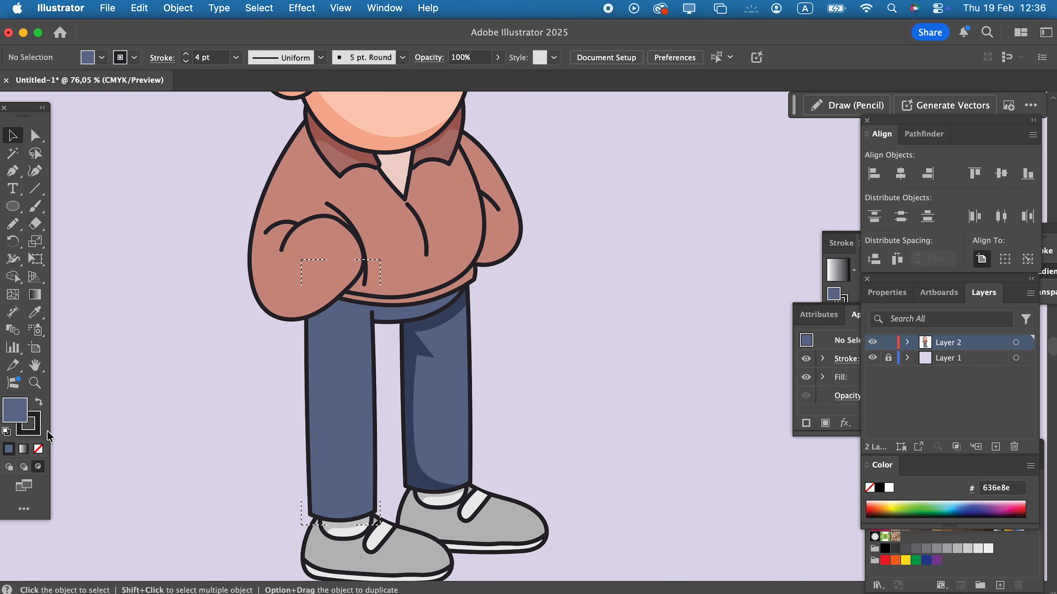
left_click(22, 224)
mouse_move(372, 293)
left_mouse_down()
mouse_move(328, 330)
mouse_move(324, 352)
mouse_move(334, 485)
mouse_move(365, 300)
left_mouse_up()
key("a")
left_click(412, 323)
Step: Draw a shading shape around the left sleeve's outer and lower edge with the Pencil tool, using Draw Inside mode on the sleeve
scroll(329, 282, "up", 3)
left_click(328, 282)
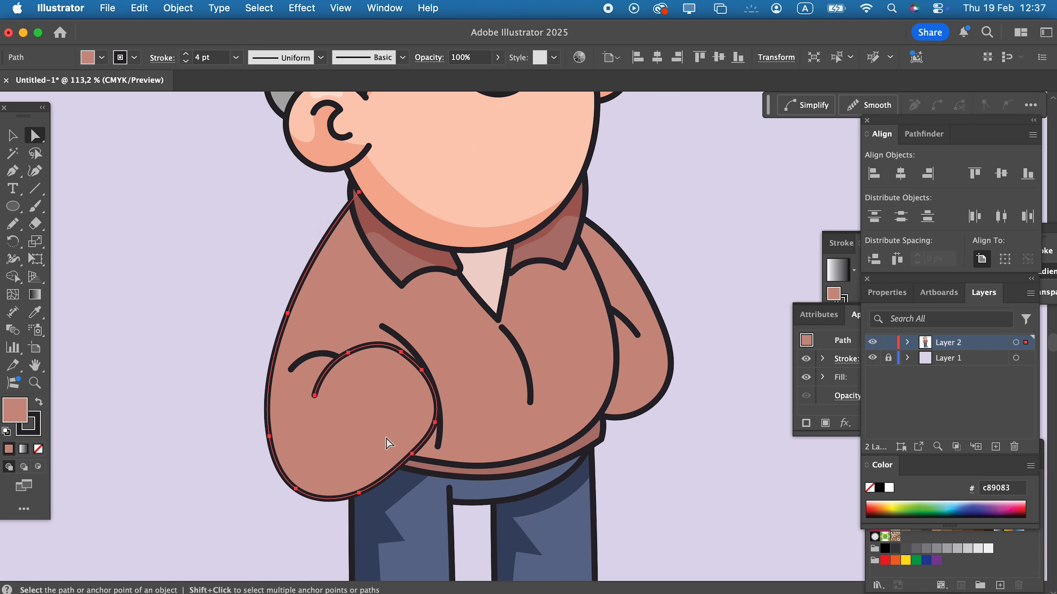
left_click(38, 466)
left_click(13, 224)
mouse_move(385, 242)
left_mouse_down()
mouse_move(303, 301)
mouse_move(287, 410)
mouse_move(397, 413)
mouse_move(389, 335)
left_mouse_up()
Step: Give the left sleeve's shading a darker shirt tone b77a6e with no stroke
key("i")
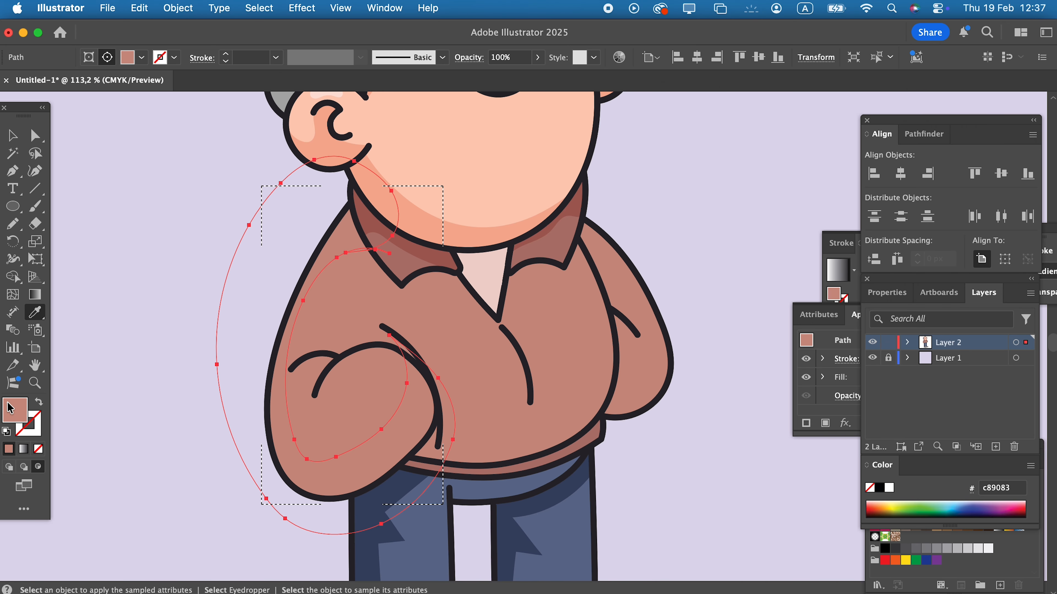
double_click(20, 413)
left_click(689, 313)
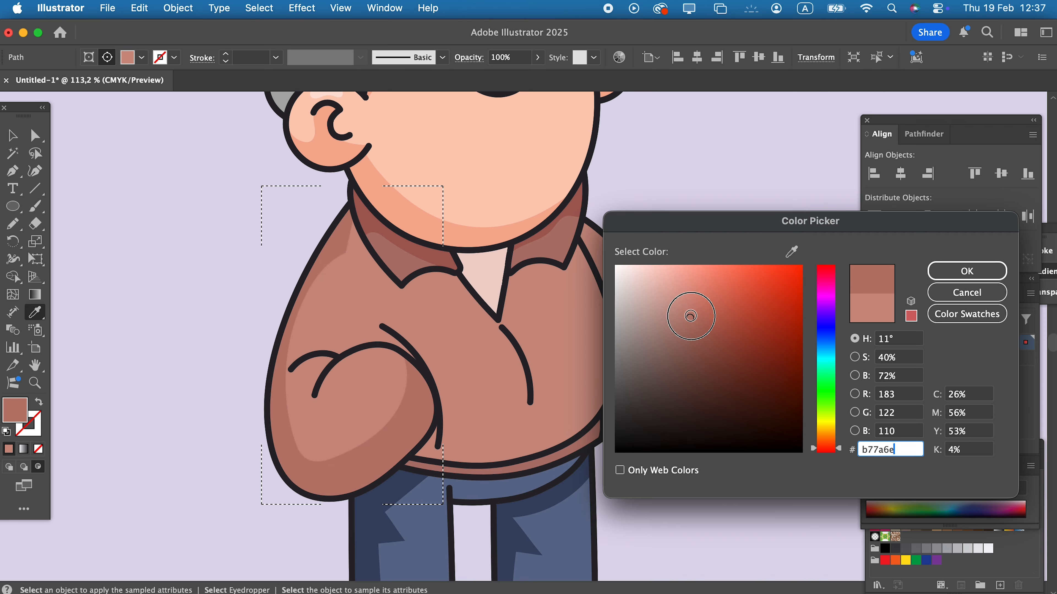
left_click(967, 274)
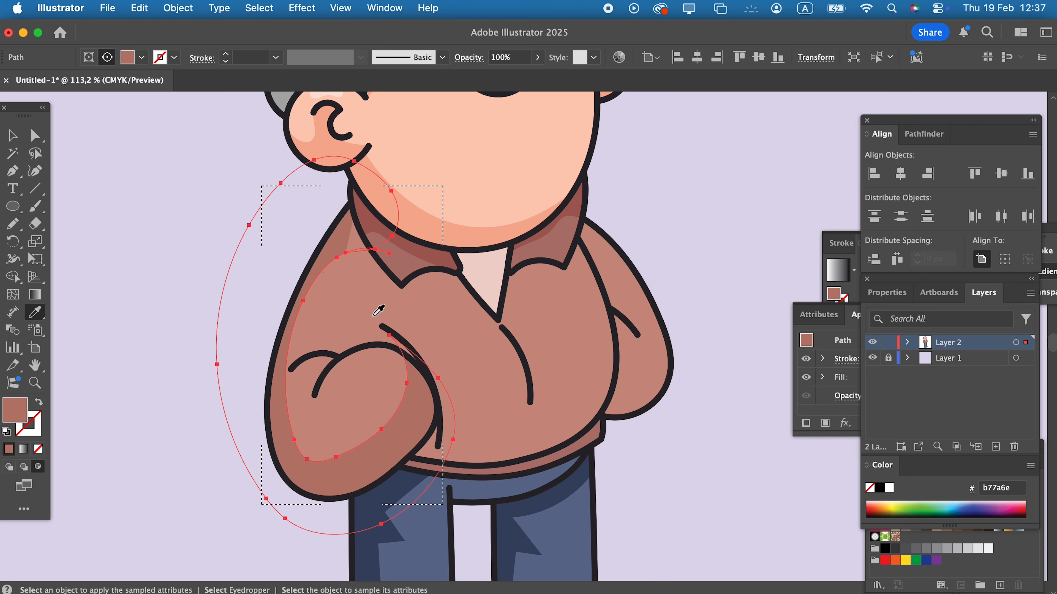
key("v")
Step: Draw a shading shape inside the right sleeve along the body and arm fold, and match it to the left sleeve's shading colour
double_click(639, 333)
left_click(38, 467)
left_click(12, 223)
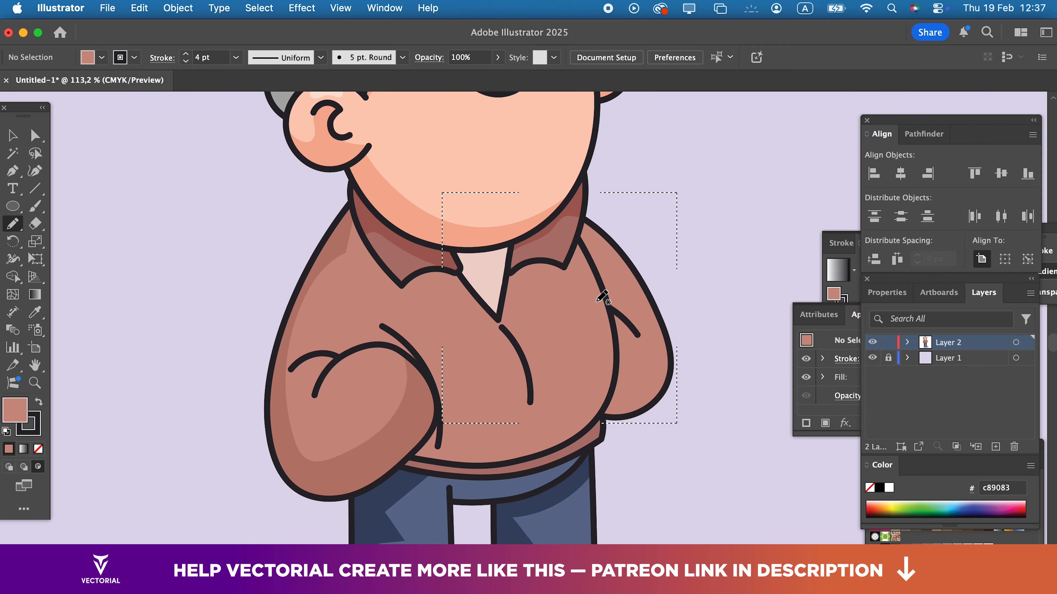
mouse_move(606, 249)
left_mouse_down()
mouse_move(682, 400)
mouse_move(632, 217)
mouse_move(604, 233)
left_mouse_up()
left_click(303, 456)
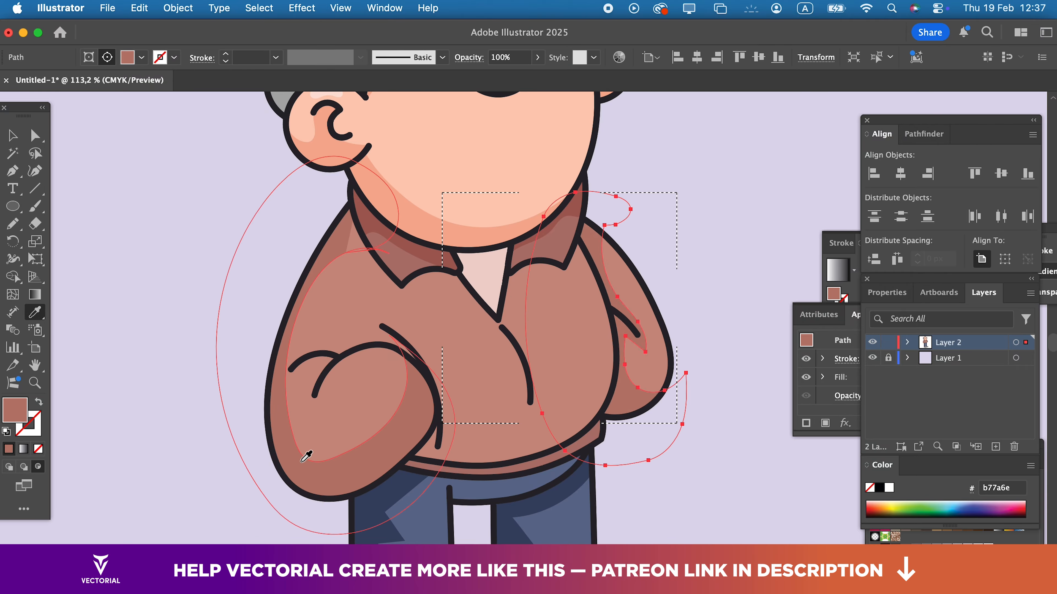
left_click_drag(427, 333, 342, 349)
key("v")
Step: Draw a collar shadow inside the shirt body that follows the collar's points, and fill it with the sleeve shading colour b77a6e
left_click(470, 396)
left_click(38, 467)
scroll(401, 260, "up", 3)
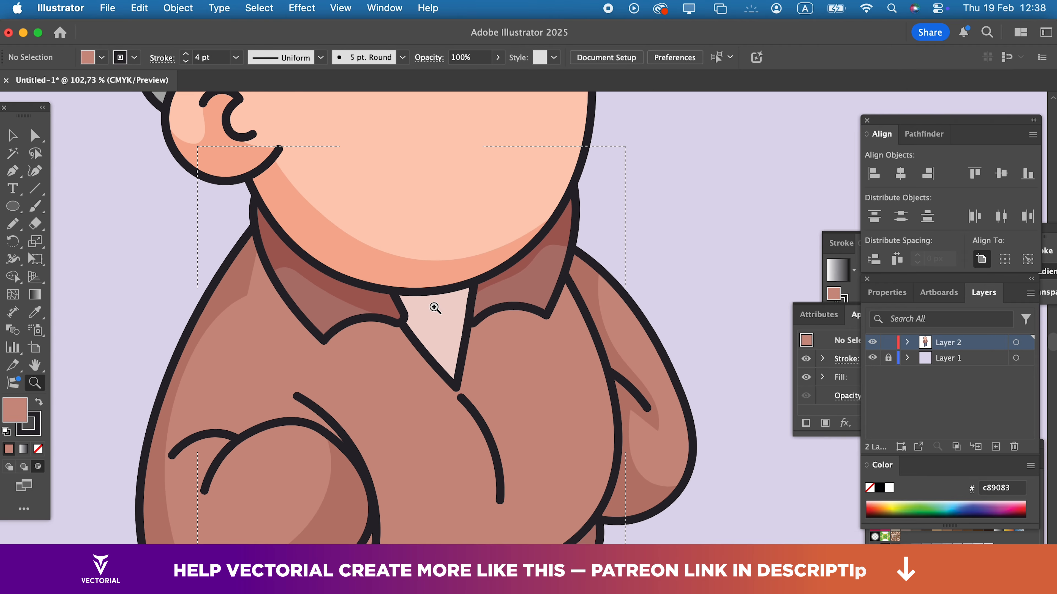
left_click(13, 224)
mouse_move(247, 229)
left_mouse_down()
mouse_move(291, 340)
mouse_move(320, 371)
mouse_move(381, 337)
mouse_move(420, 348)
mouse_move(475, 328)
mouse_move(540, 337)
mouse_move(533, 265)
mouse_move(545, 206)
mouse_move(404, 148)
mouse_move(292, 164)
mouse_move(234, 225)
left_mouse_up()
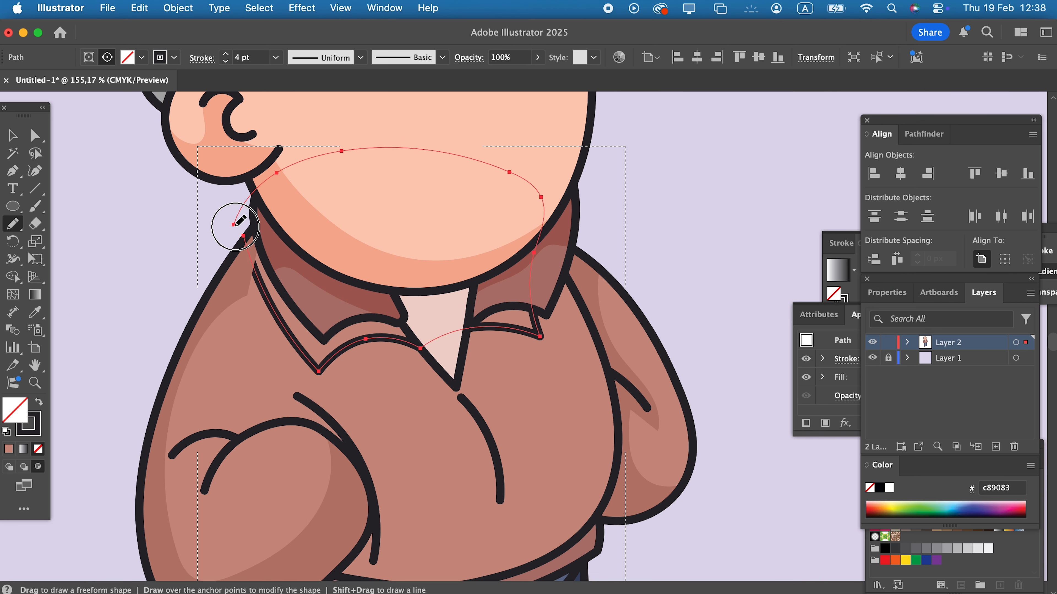
left_click(35, 312)
left_click(243, 284)
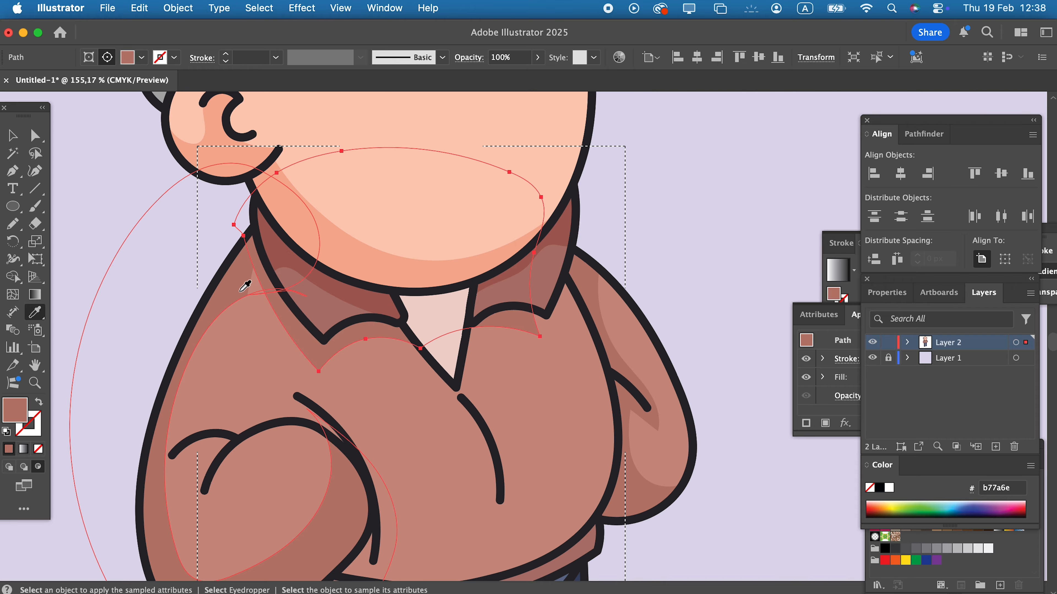